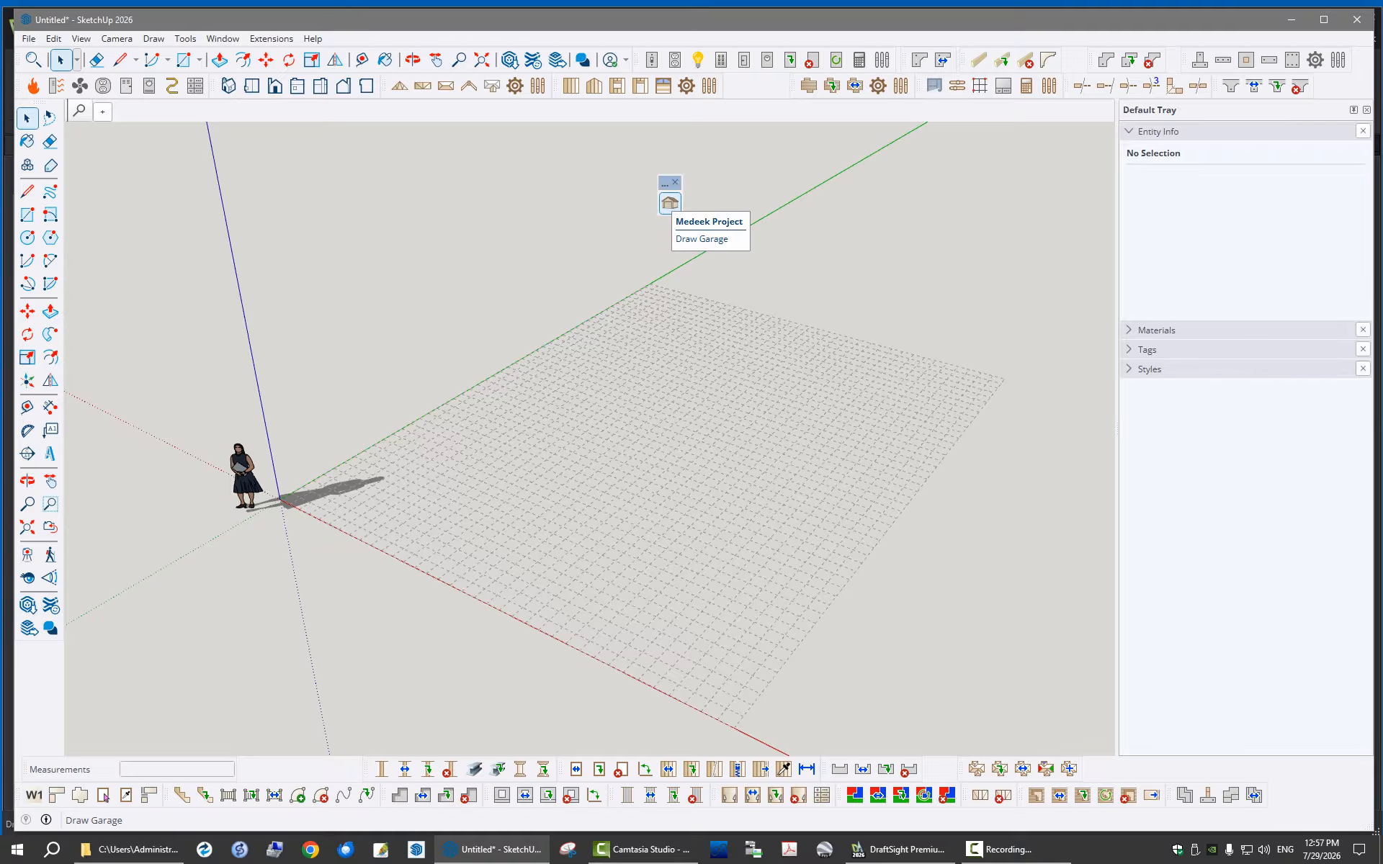
Dock the floating Medeek Project toolbar with the Draw Garage tool among the other toolbars above the model
{"action": "mouse_move", "coordinate": [665, 182]}
{"action": "left_mouse_down"}
{"action": "mouse_move", "coordinate": [702, 182]}
{"action": "mouse_move", "coordinate": [739, 110]}
{"action": "mouse_move", "coordinate": [755, 112]}
{"action": "mouse_move", "coordinate": [756, 87]}
{"action": "left_mouse_up"}
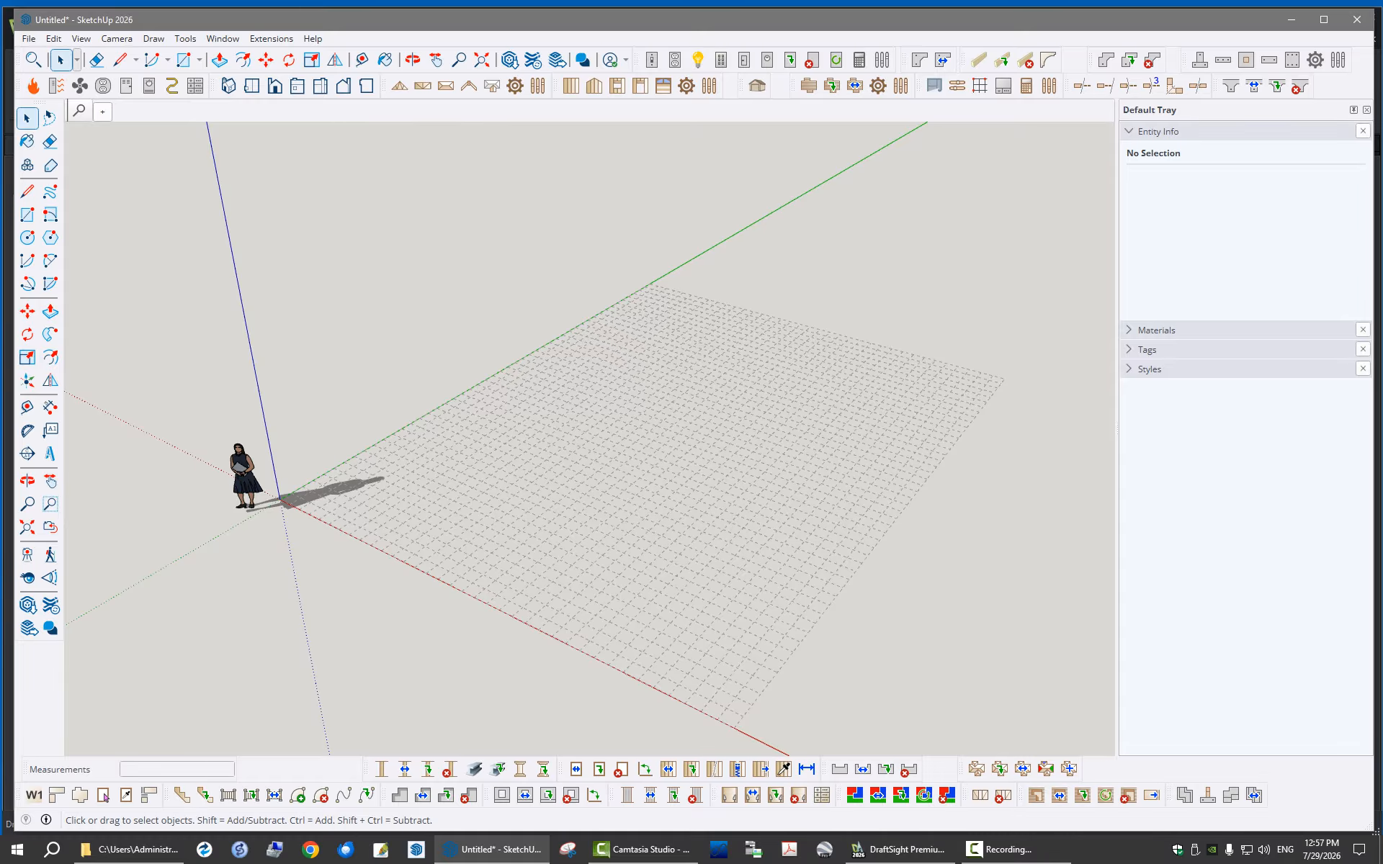
Examine the Medeek Wall global settings for general options, walls, doors, windows and garage doors
{"action": "left_click", "coordinate": [709, 86]}
{"action": "left_click_drag", "start_coordinate": [695, 127], "coordinate": [726, 146]}
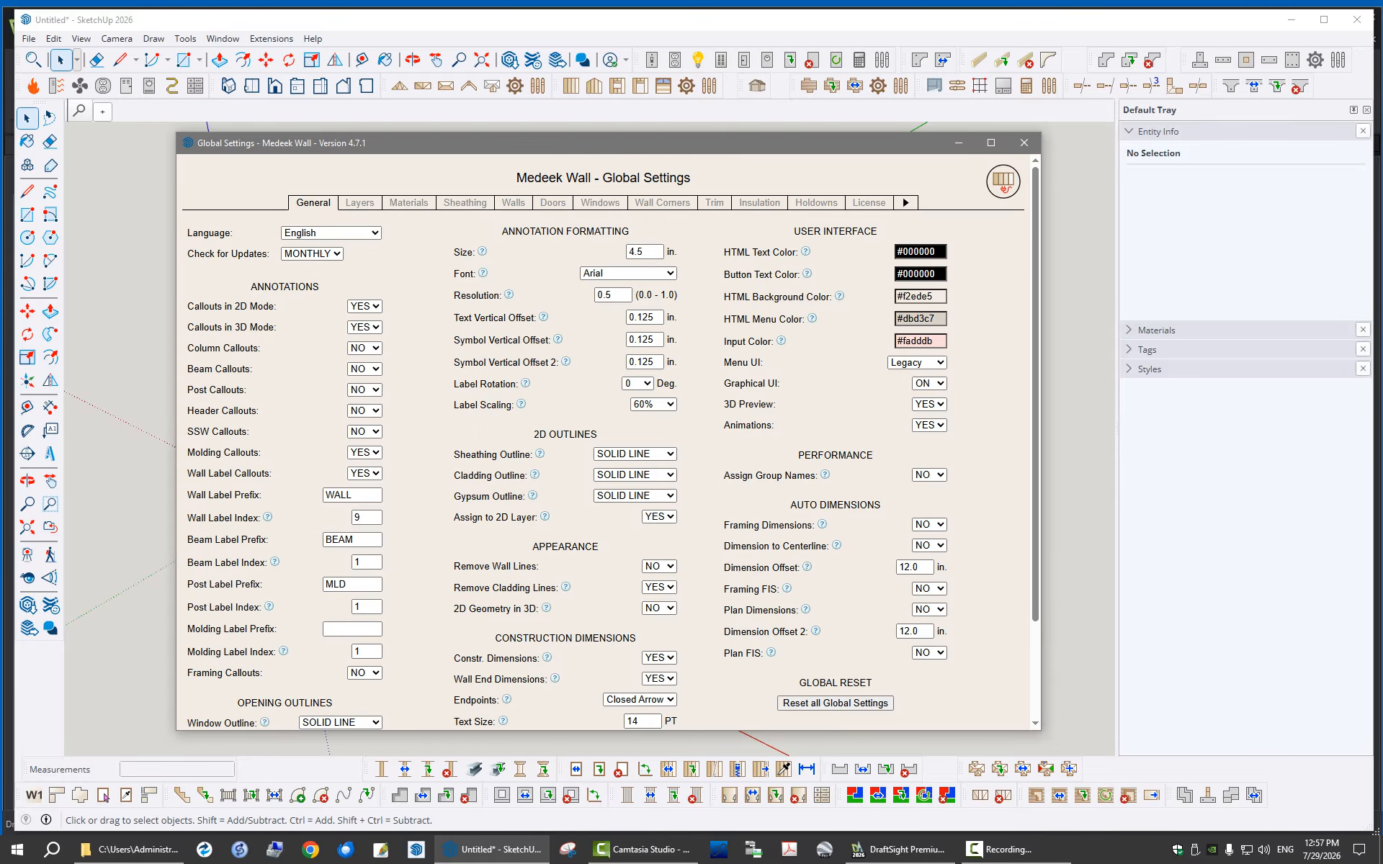
{"action": "left_click_drag", "start_coordinate": [1040, 729], "coordinate": [1071, 752]}
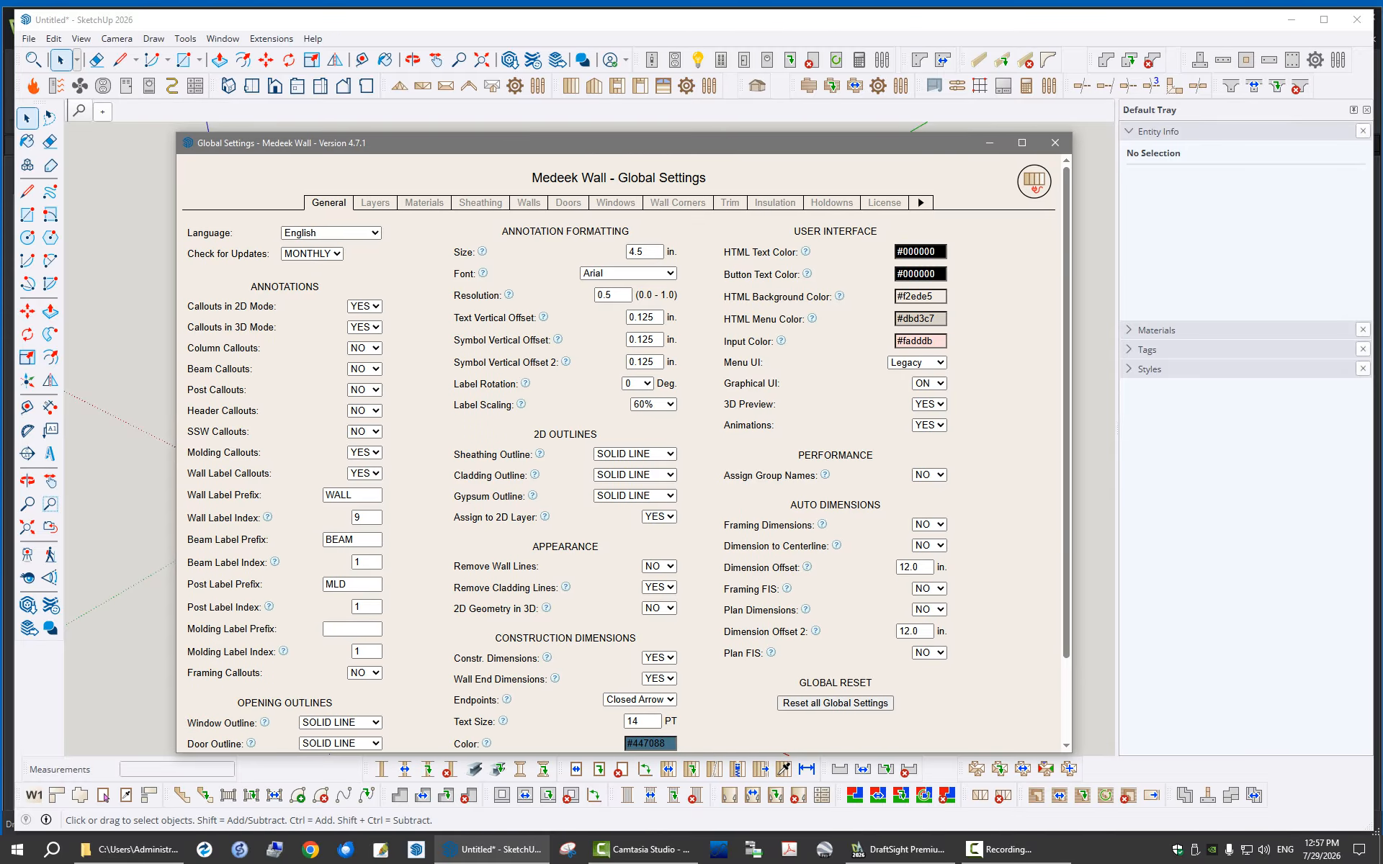
{"action": "left_click", "coordinate": [530, 203]}
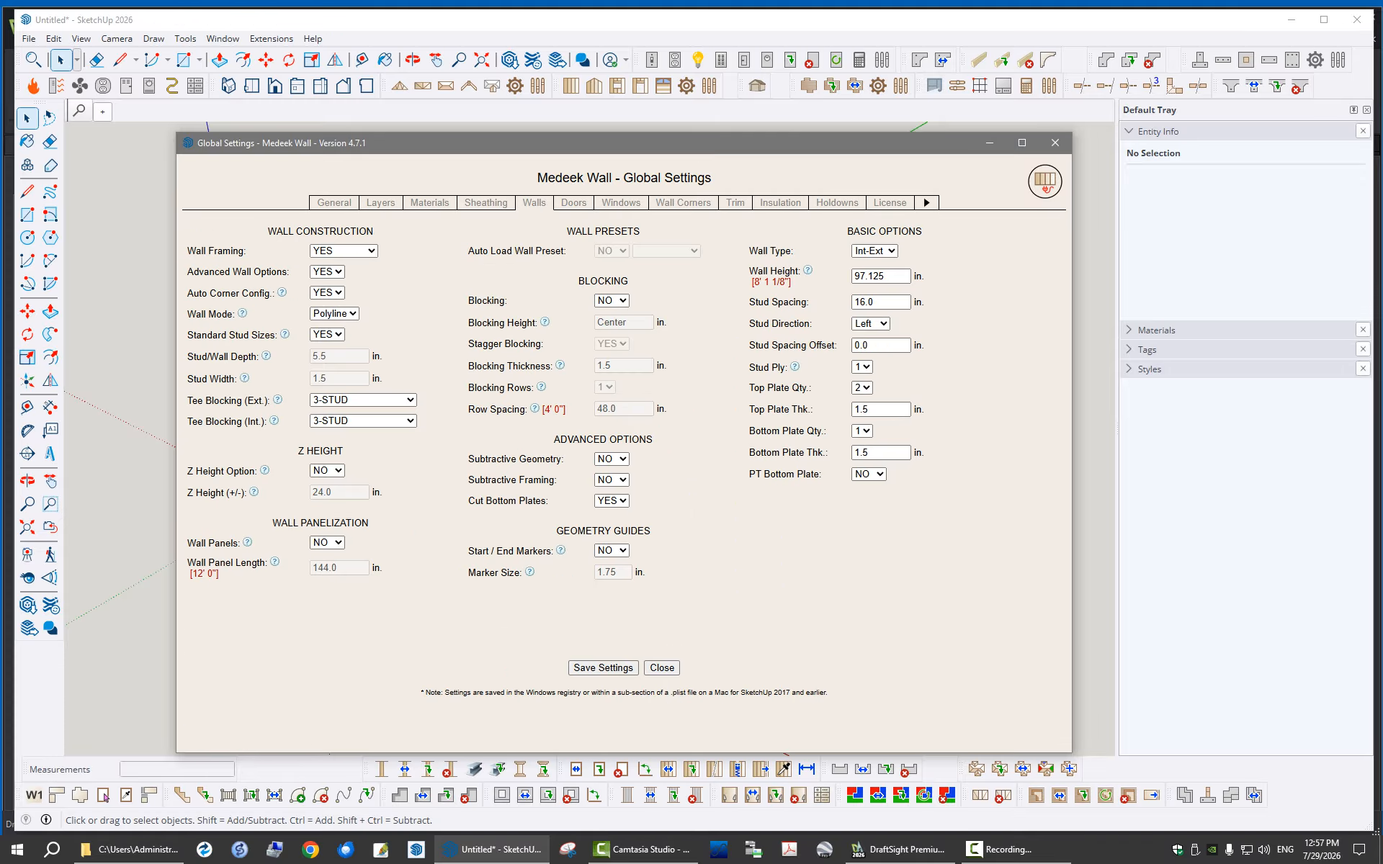
{"action": "left_click", "coordinate": [574, 203]}
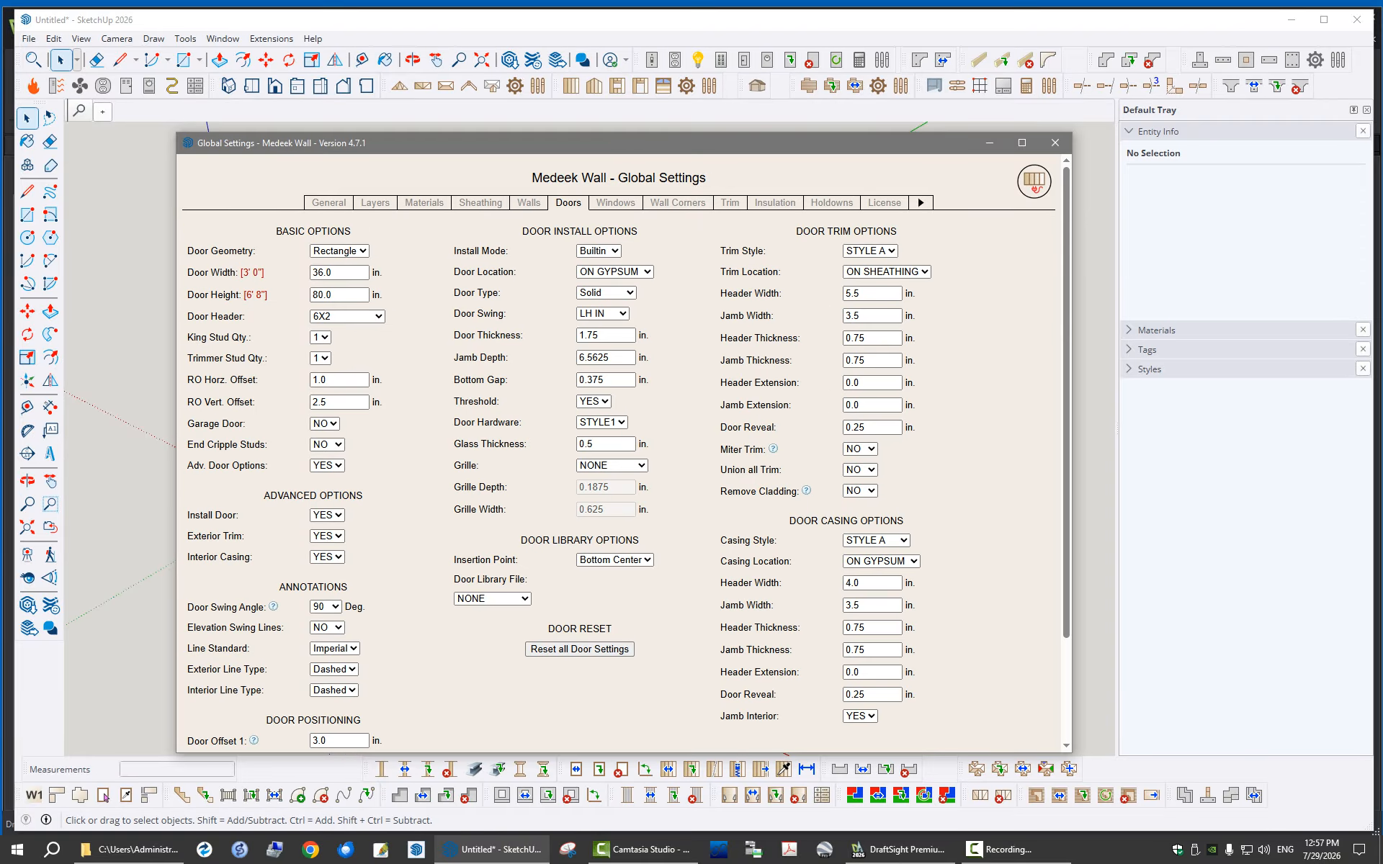
{"action": "left_click_drag", "start_coordinate": [631, 150], "coordinate": [604, 134]}
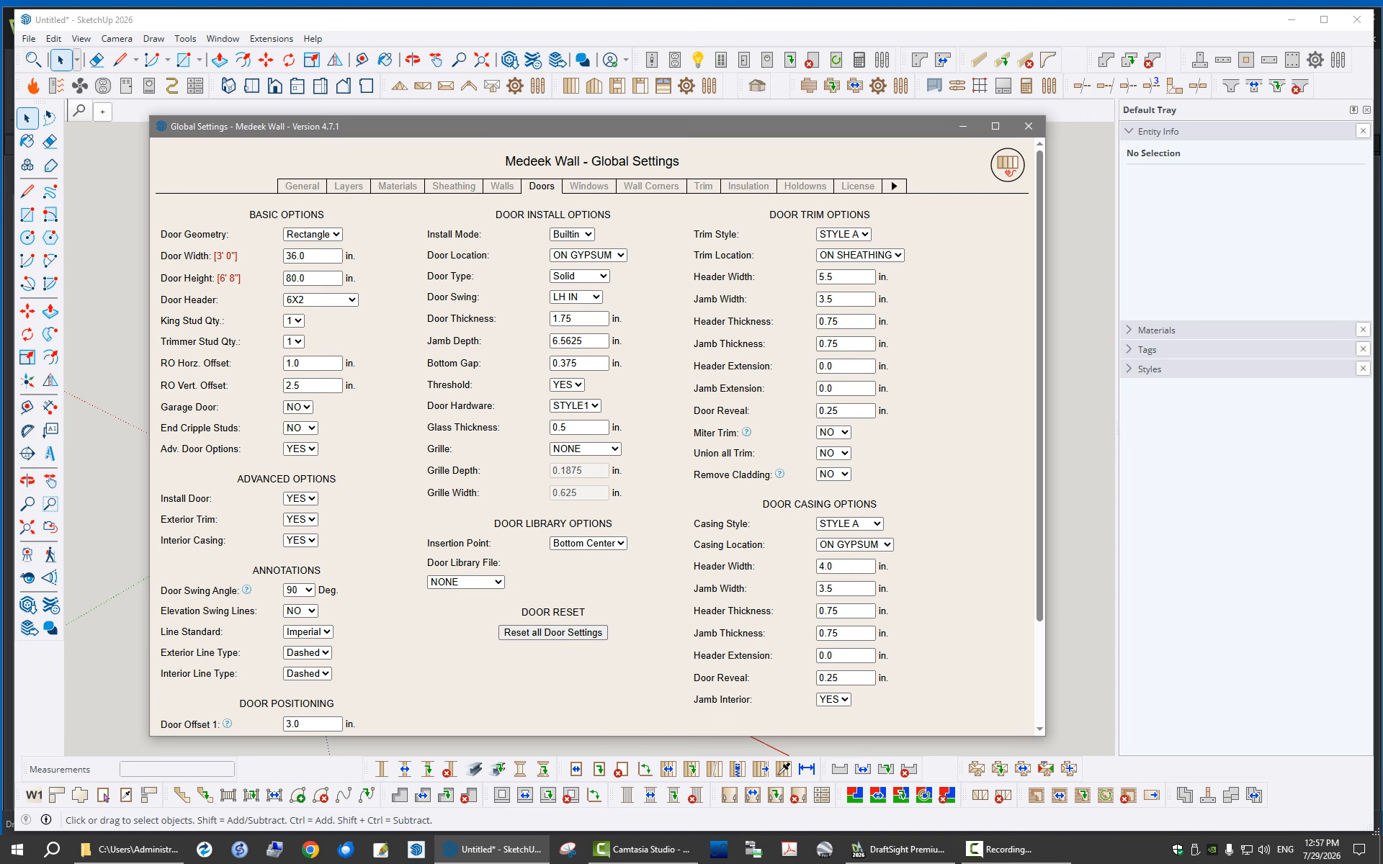
{"action": "left_click", "coordinate": [588, 187]}
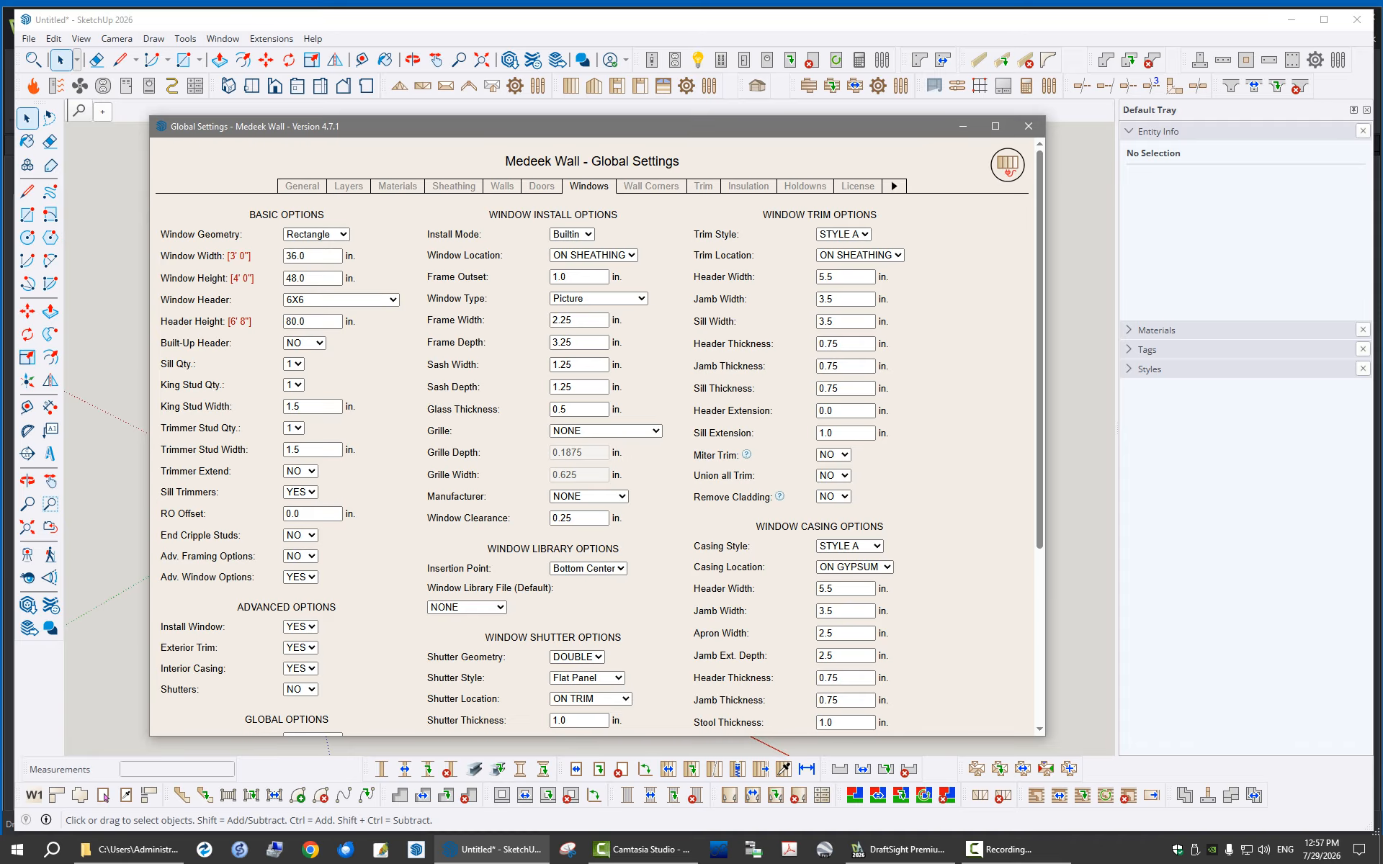
{"action": "left_click", "coordinate": [894, 186]}
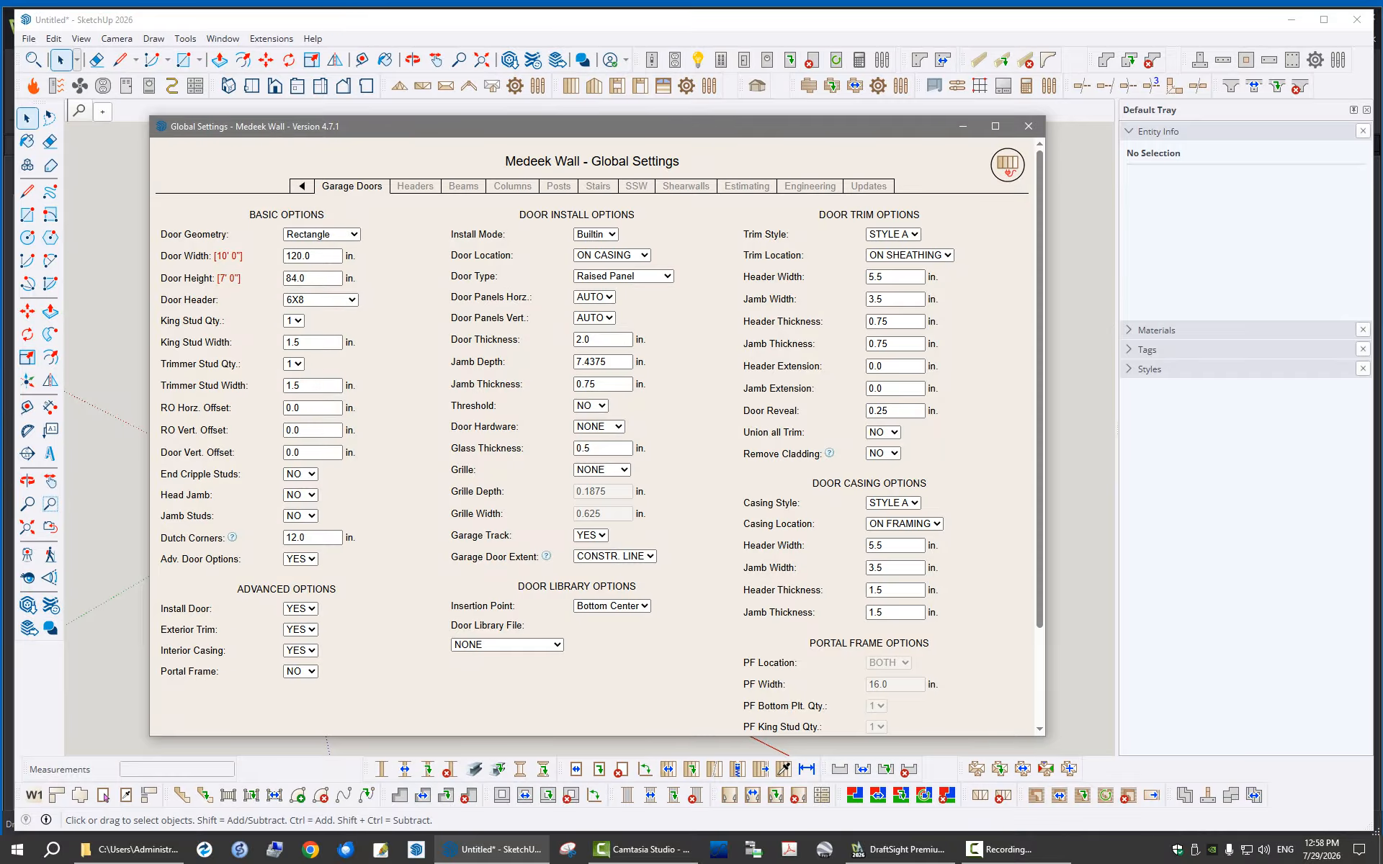
{"action": "mouse_move", "coordinate": [727, 123]}
{"action": "left_mouse_down"}
{"action": "mouse_move", "coordinate": [807, 145]}
{"action": "mouse_move", "coordinate": [726, 134]}
{"action": "left_mouse_up"}
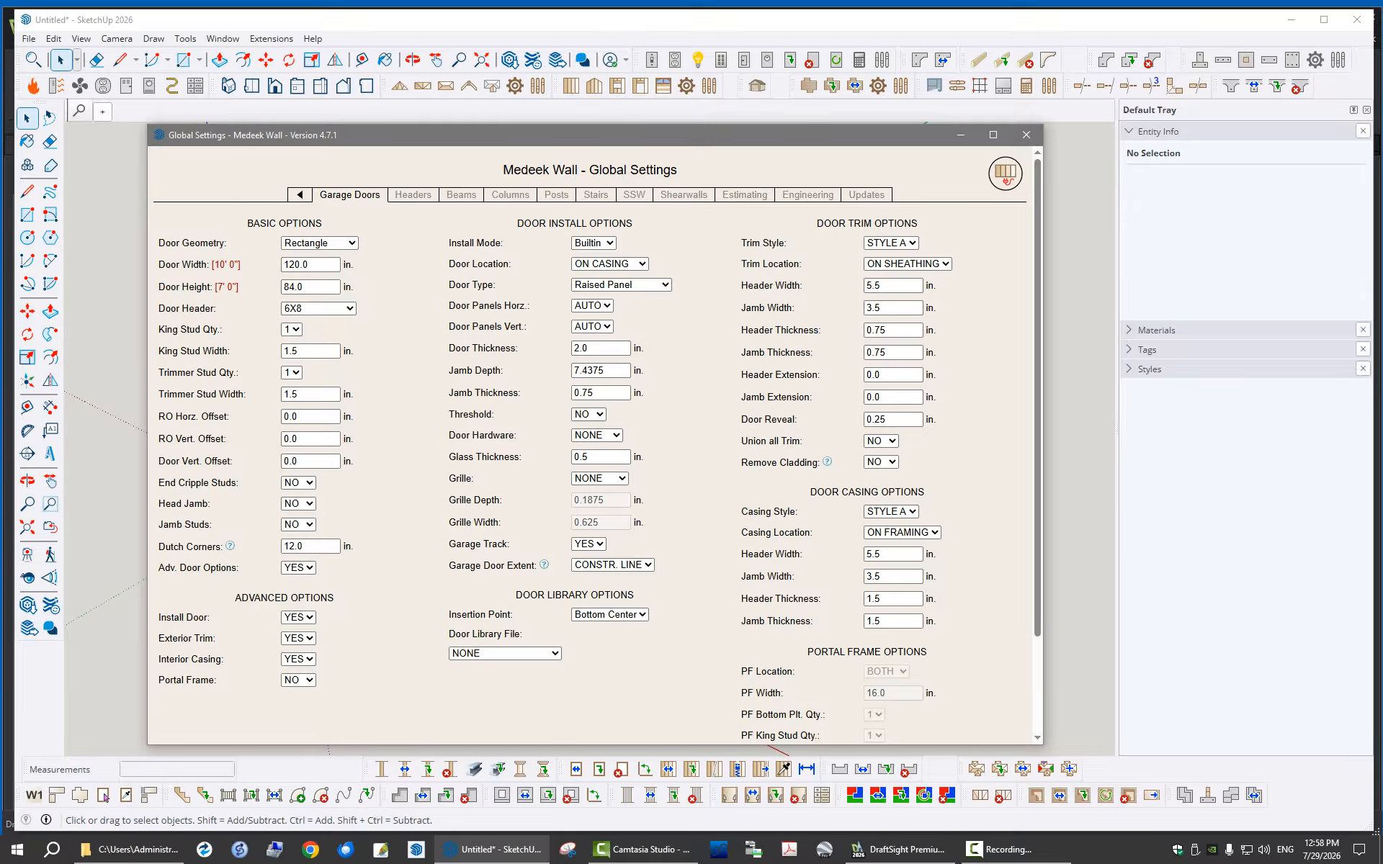
{"action": "left_click", "coordinate": [1027, 134]}
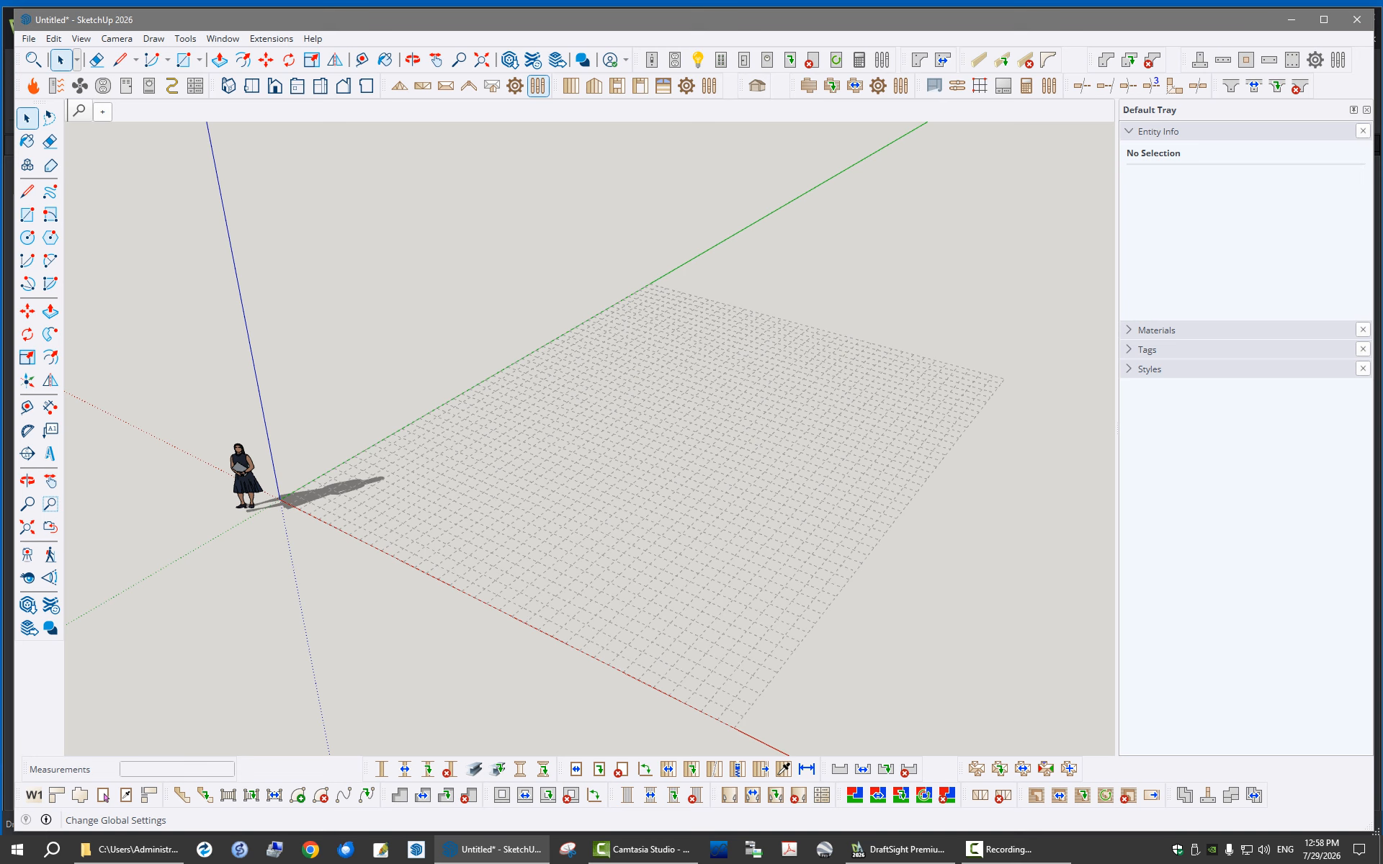
Examine the Medeek Truss global settings for general options, layers, materials and sheathing
{"action": "left_click", "coordinate": [538, 86]}
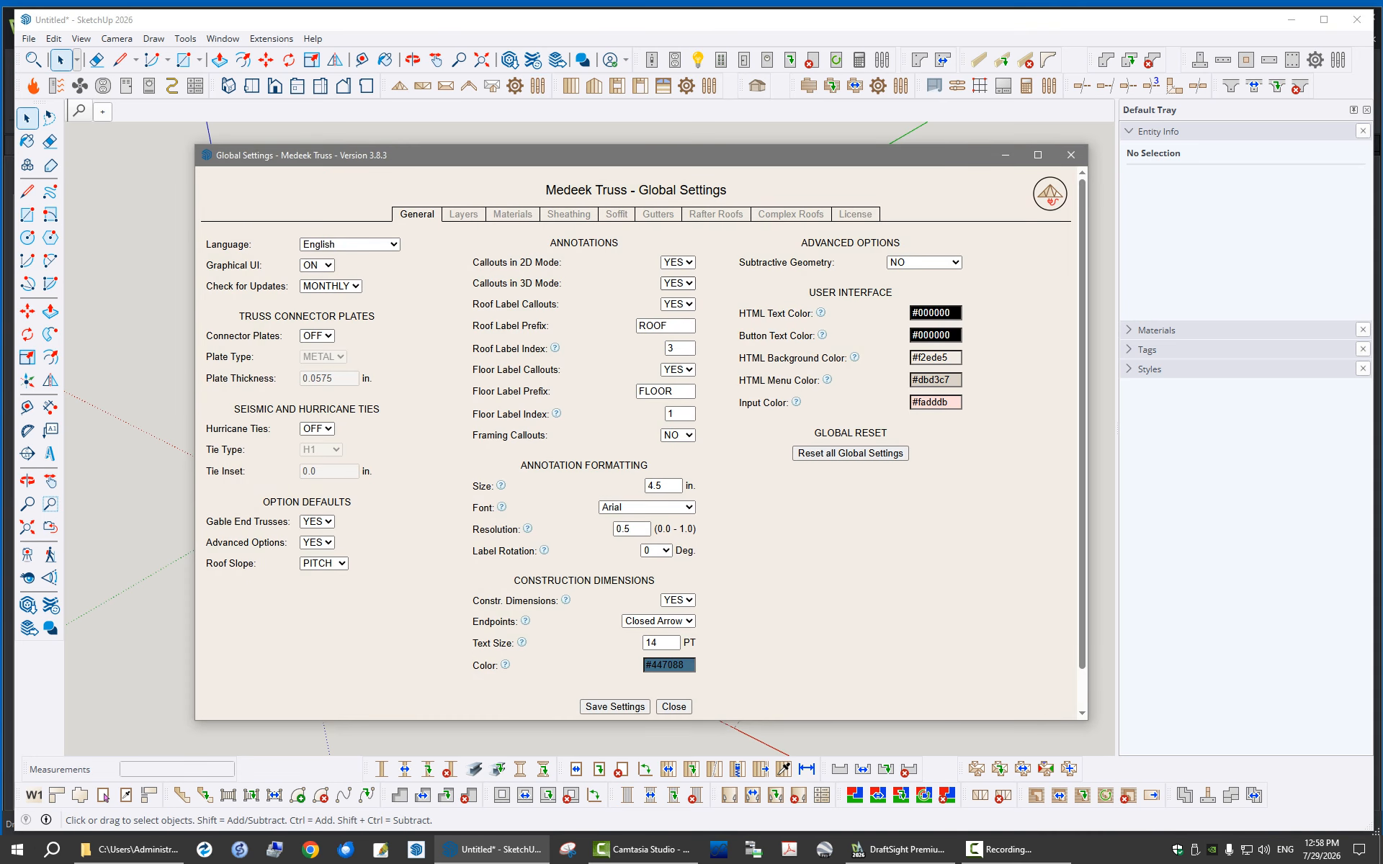
{"action": "left_click", "coordinate": [463, 214]}
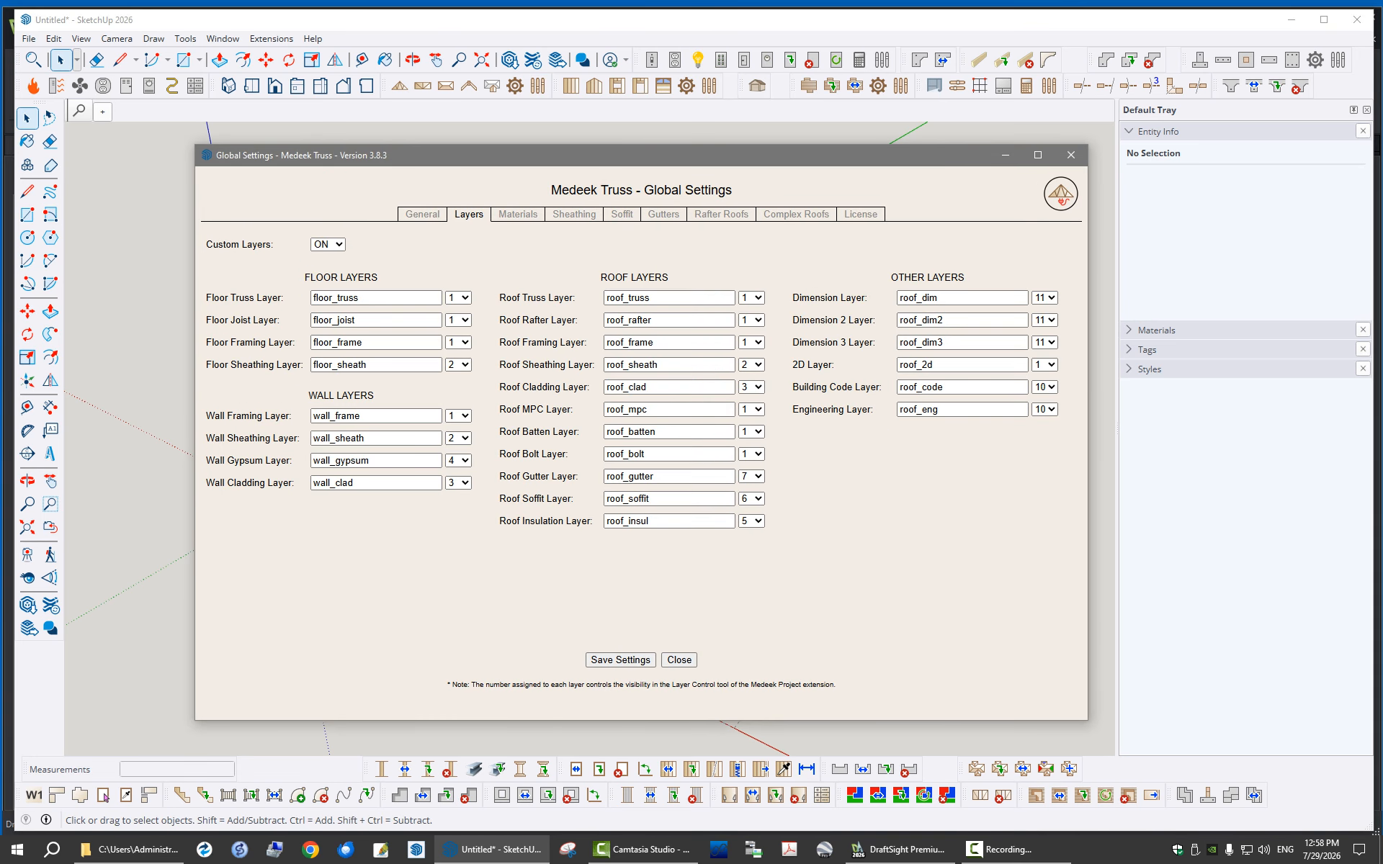
{"action": "left_click", "coordinate": [517, 214]}
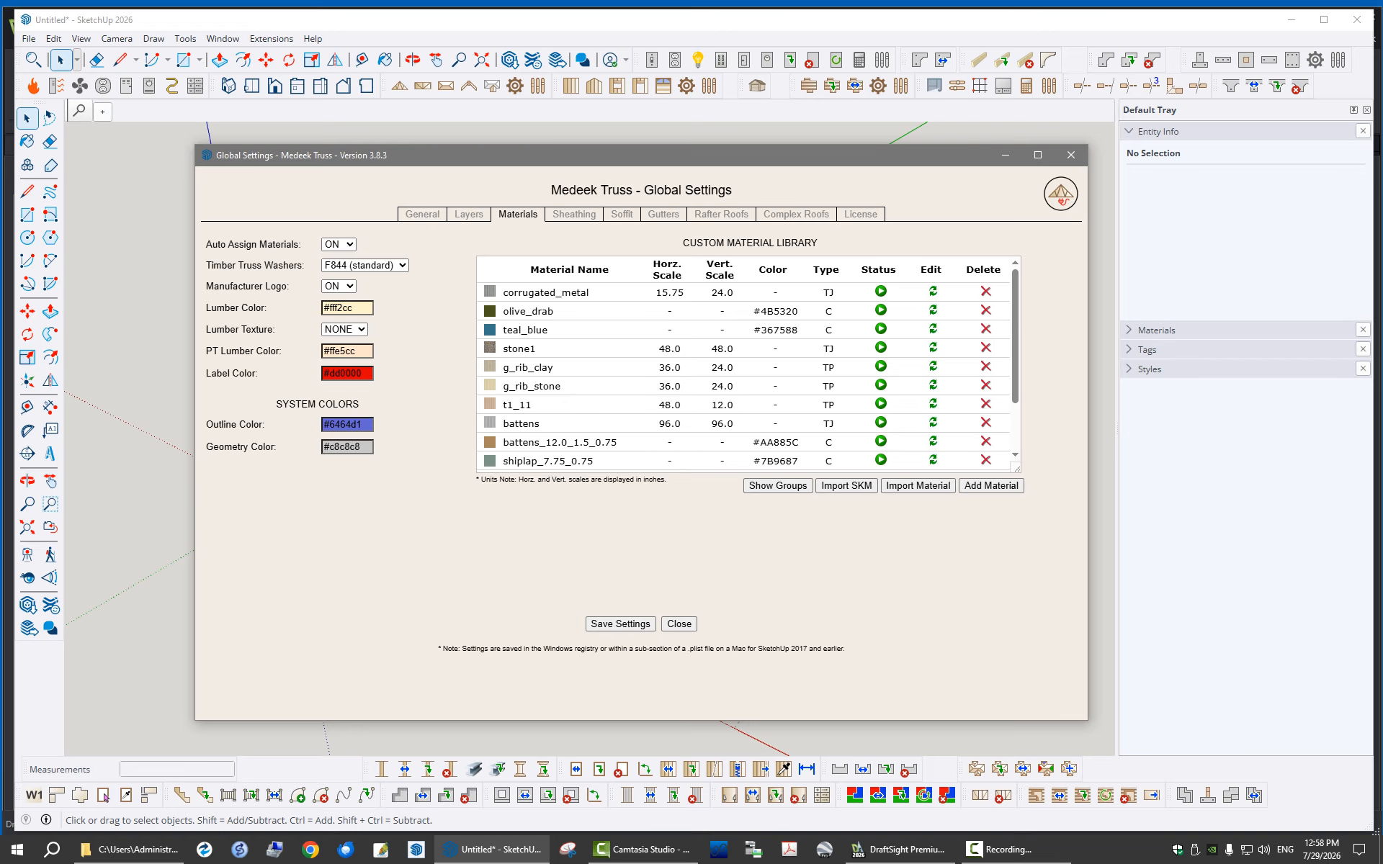
{"action": "left_click", "coordinate": [574, 215]}
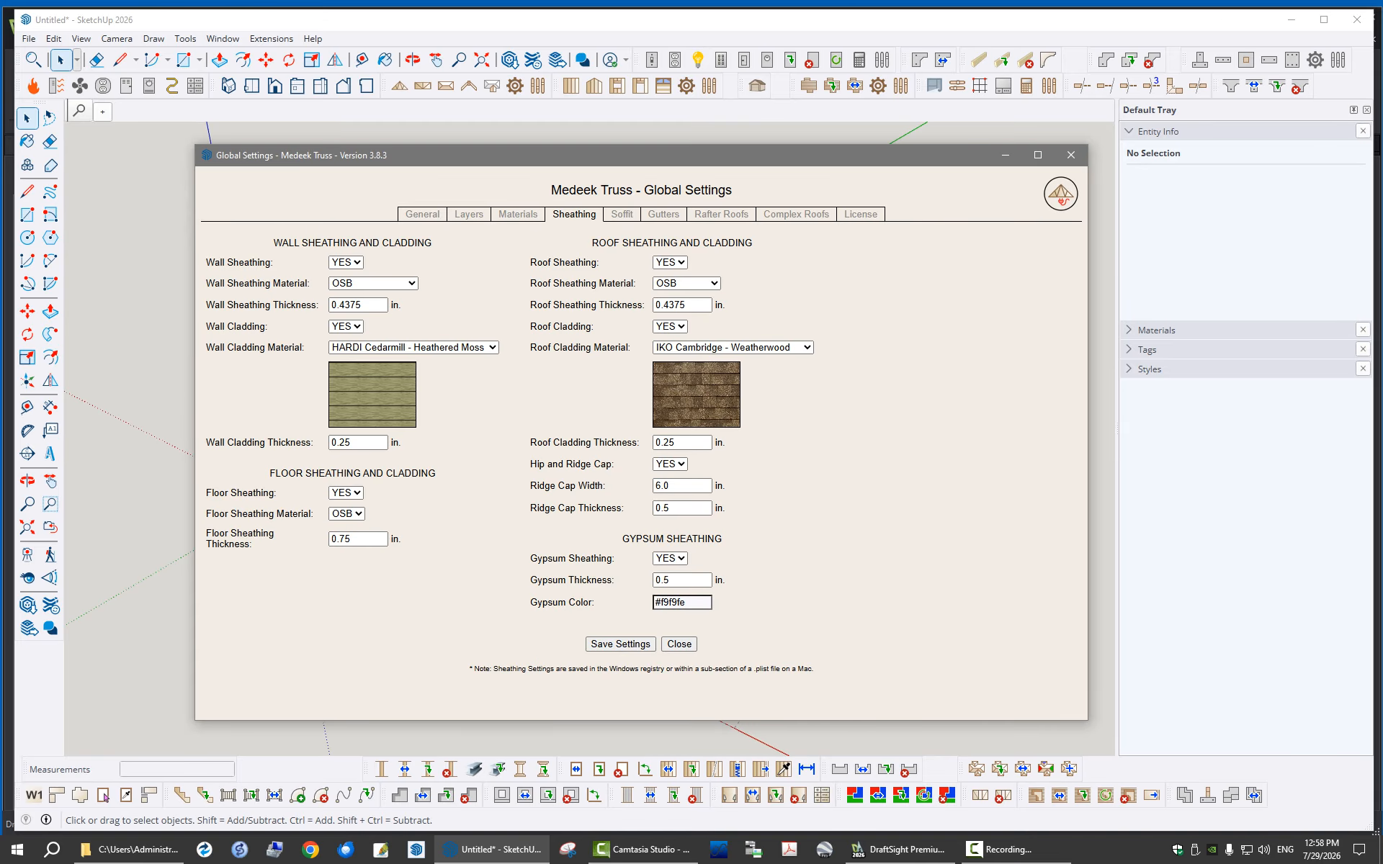
{"action": "left_click", "coordinate": [422, 215]}
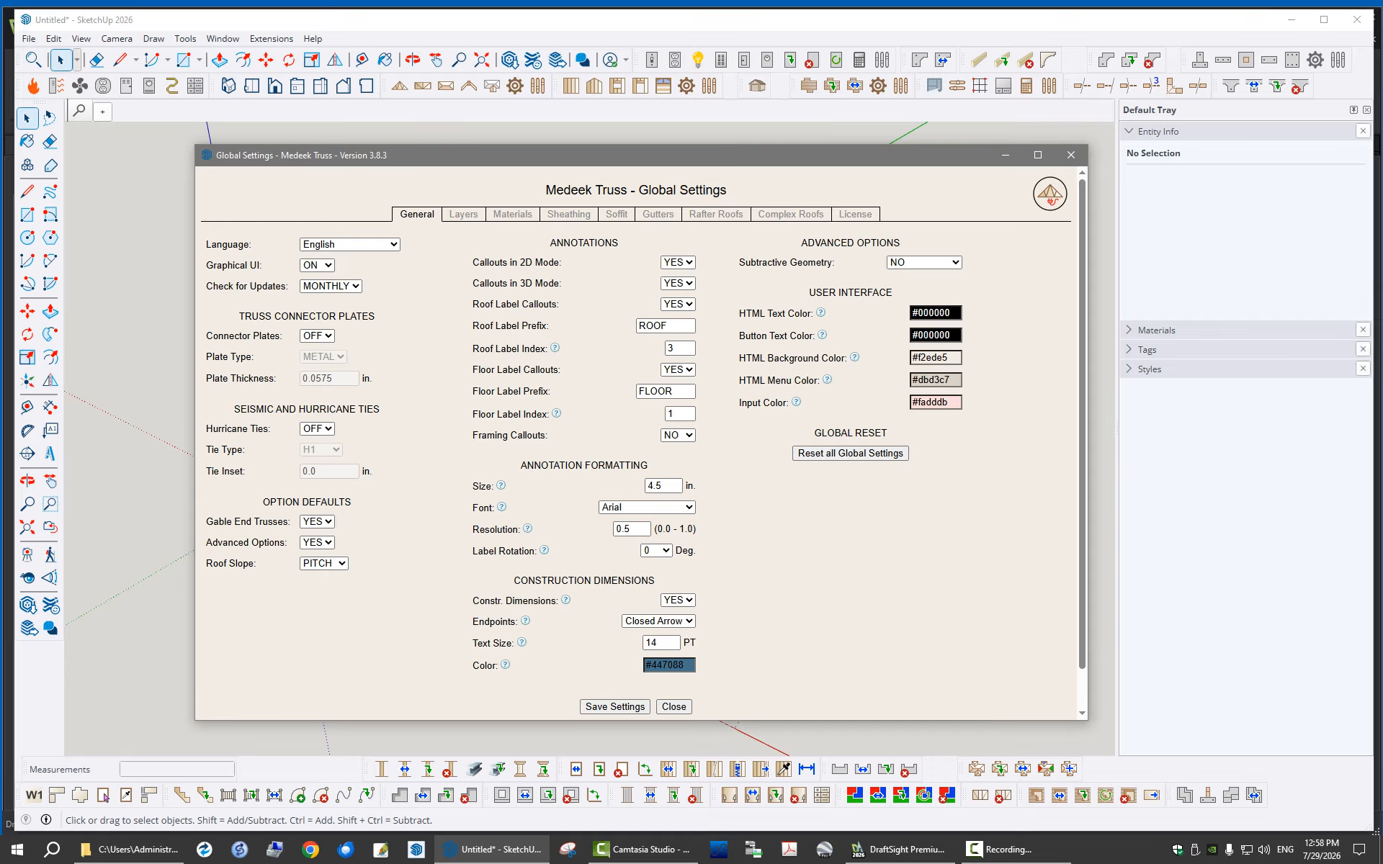
{"action": "left_click", "coordinate": [1071, 155]}
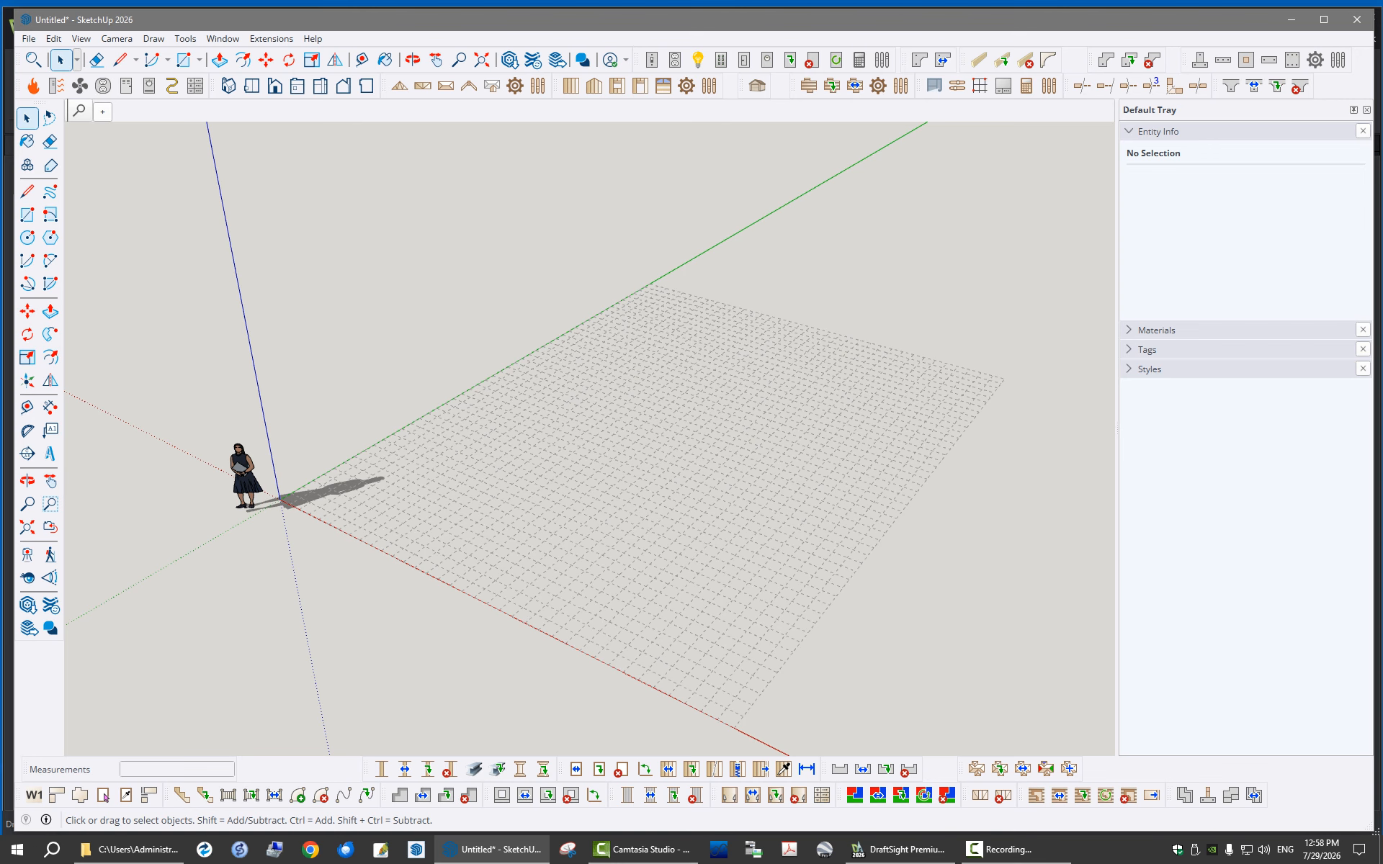
Start the Draw Garage tool and add a 192" by 84" garage door to the front wall at 12'-0"
{"action": "left_click", "coordinate": [103, 795]}
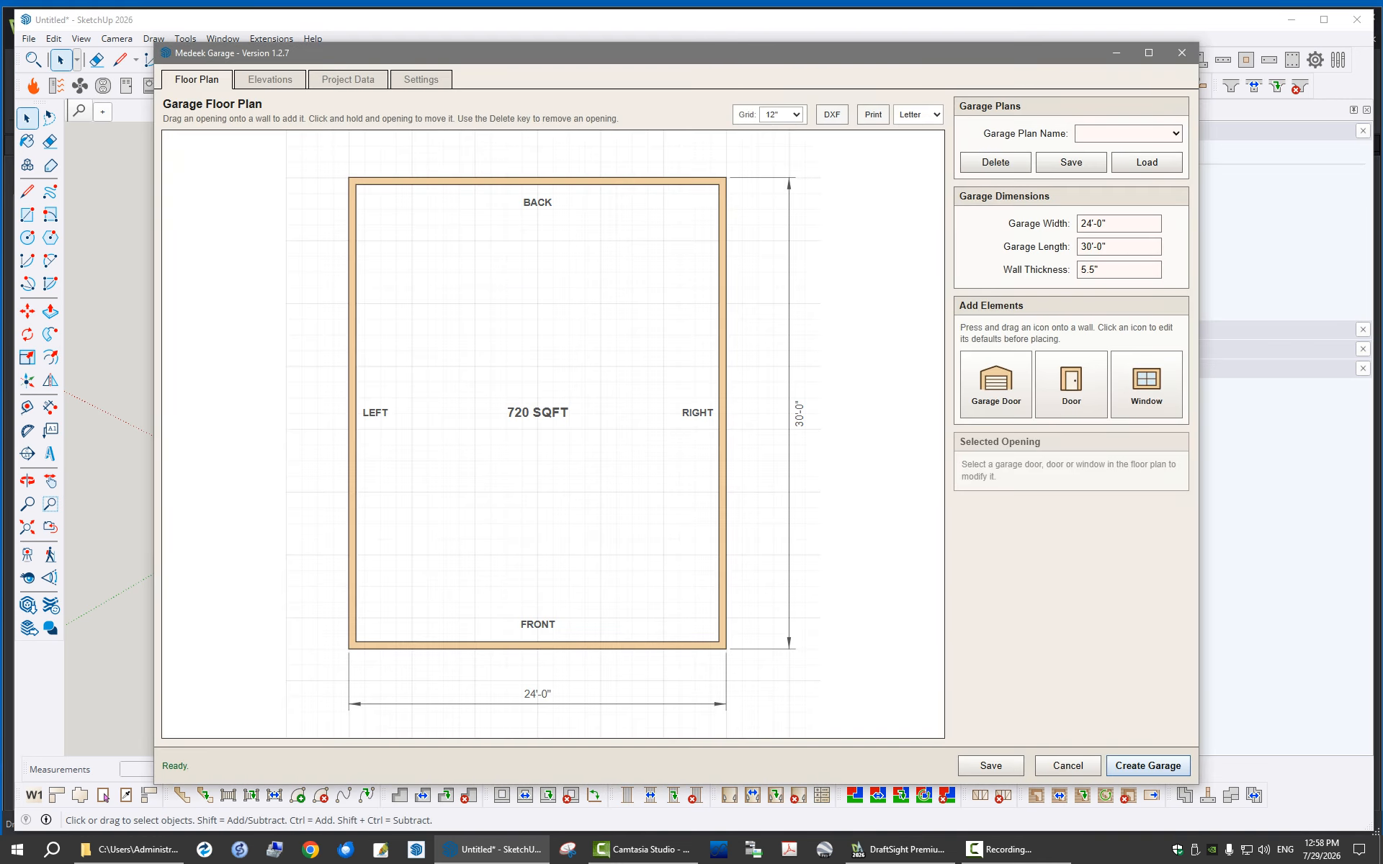
{"action": "mouse_move", "coordinate": [811, 45]}
{"action": "left_mouse_down"}
{"action": "mouse_move", "coordinate": [807, 108]}
{"action": "mouse_move", "coordinate": [818, 104]}
{"action": "mouse_move", "coordinate": [806, 71]}
{"action": "mouse_move", "coordinate": [724, 74]}
{"action": "mouse_move", "coordinate": [783, 87]}
{"action": "left_mouse_up"}
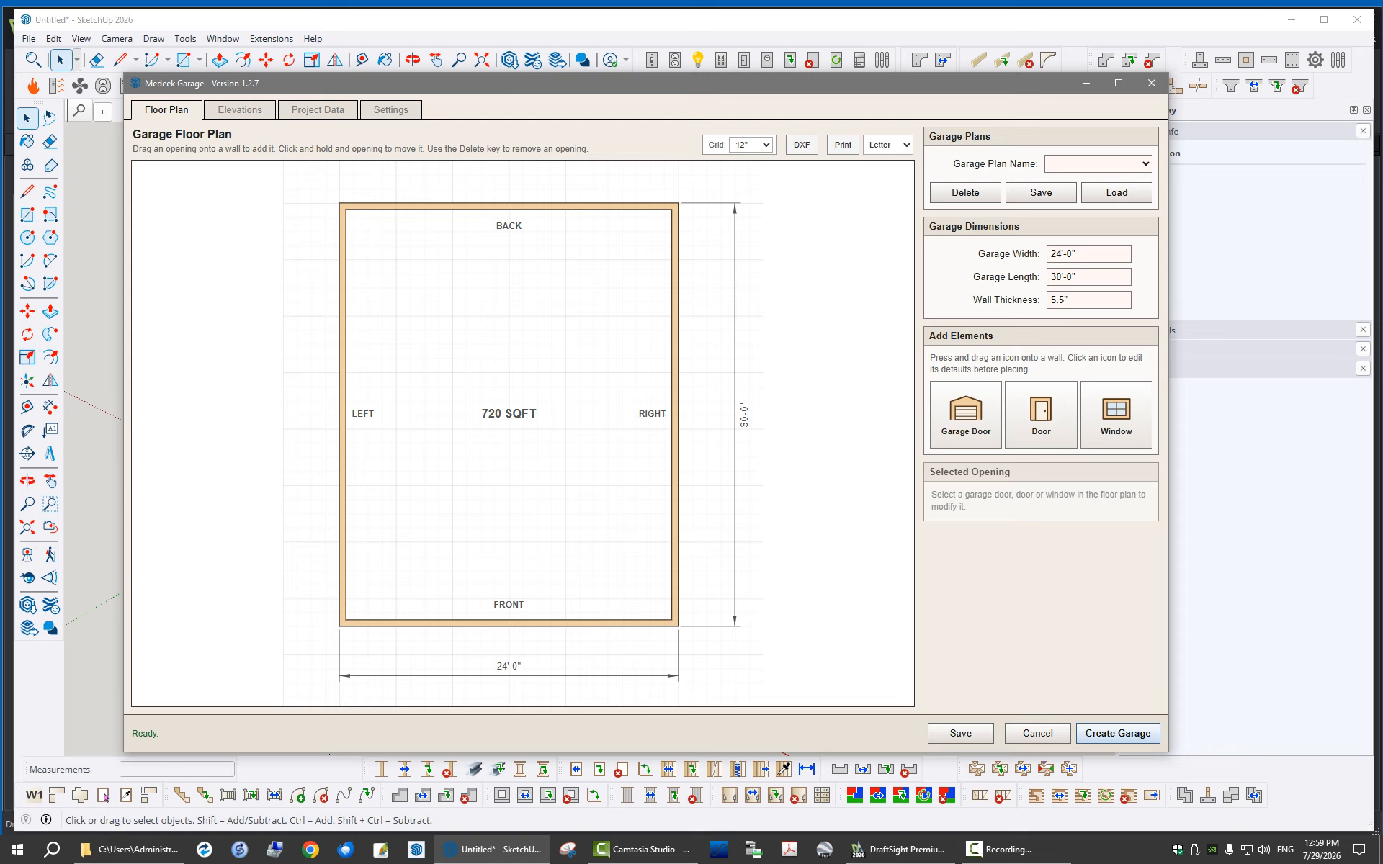
{"action": "left_click_drag", "start_coordinate": [747, 82], "coordinate": [785, 79]}
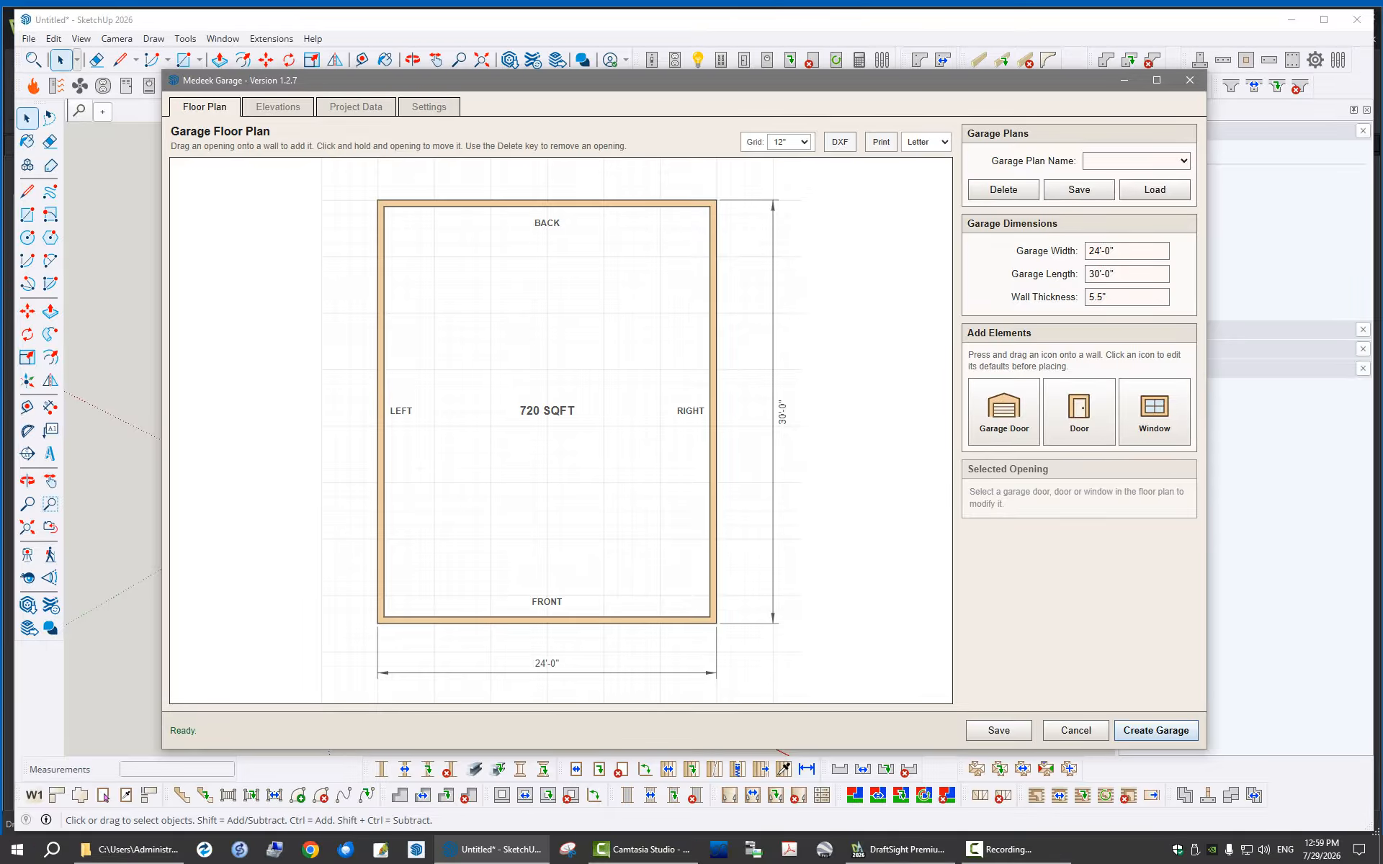
{"action": "left_click_drag", "start_coordinate": [1091, 78], "coordinate": [1060, 77]}
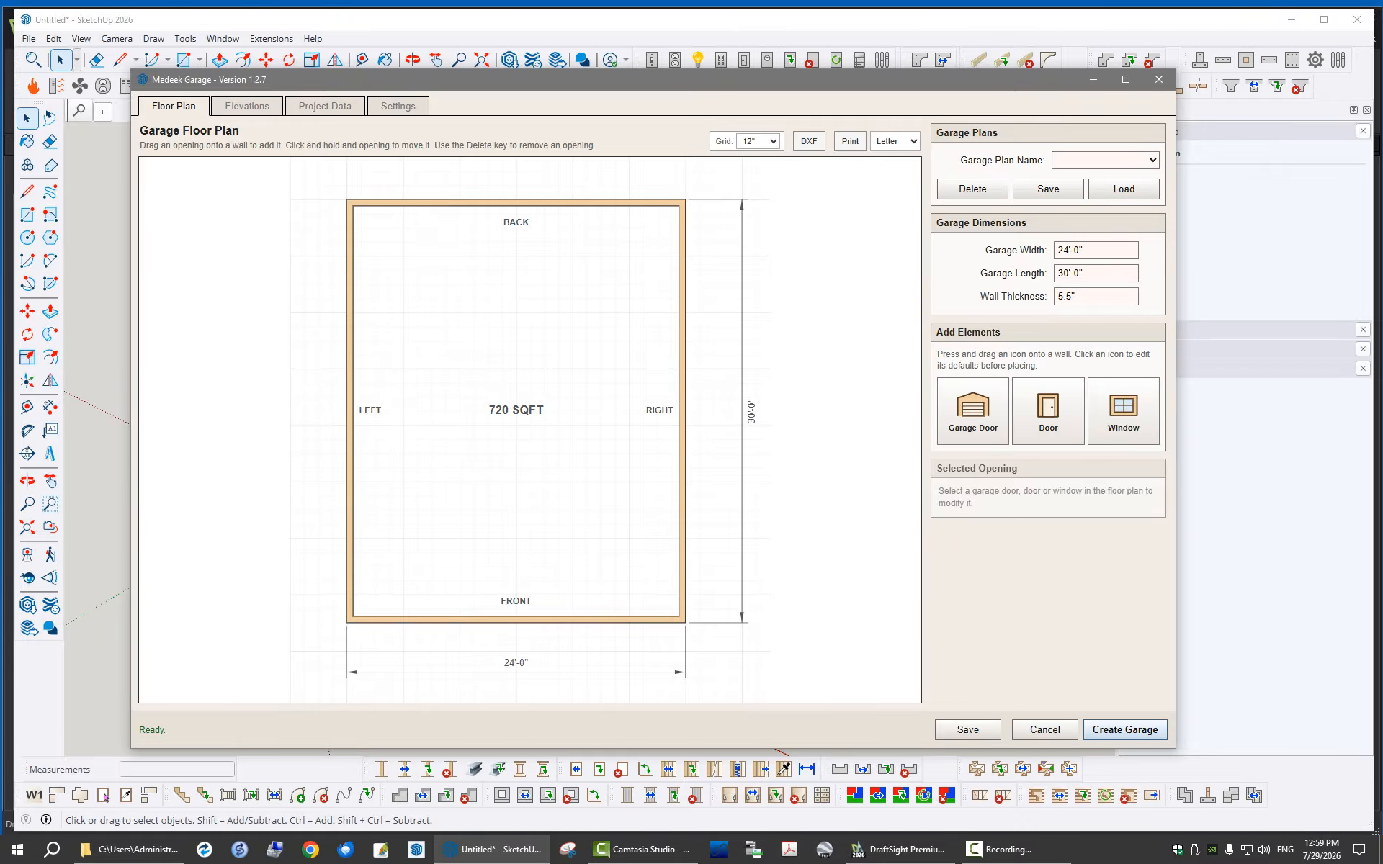
{"action": "left_click_drag", "start_coordinate": [961, 85], "coordinate": [992, 75]}
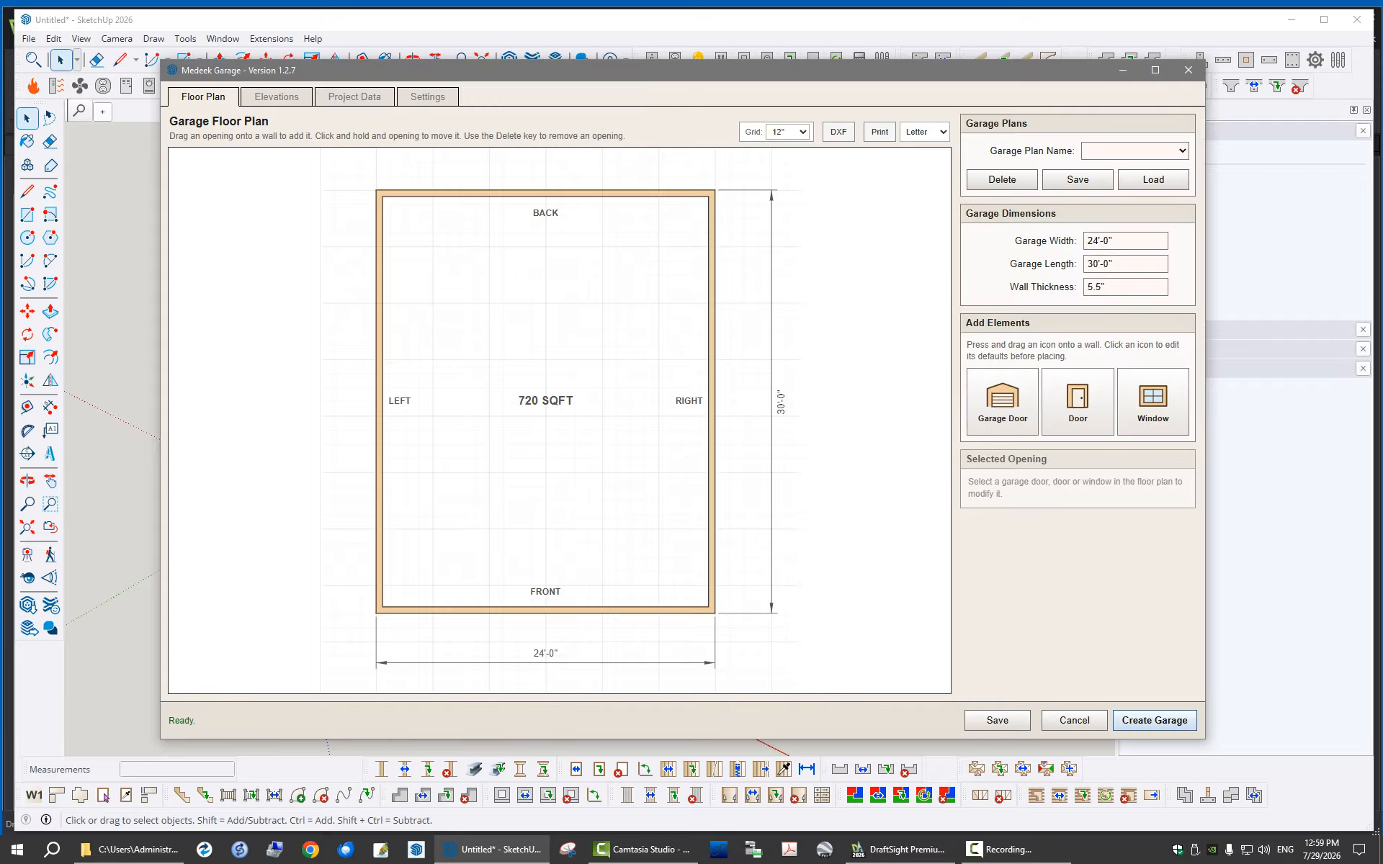
{"action": "left_click_drag", "start_coordinate": [1002, 400], "coordinate": [546, 621]}
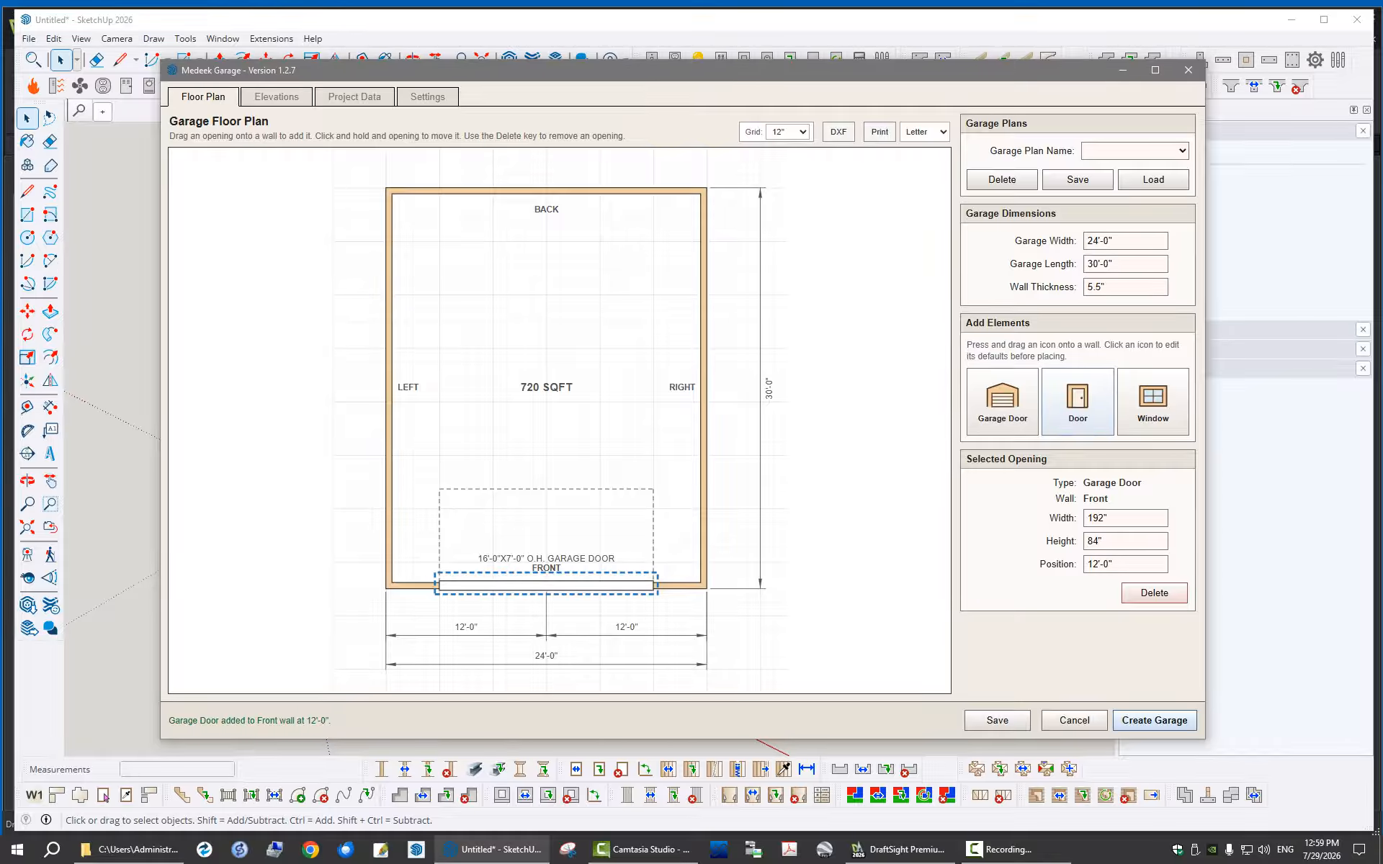
Add a 36" by 80" door to the left wall and shift it to position 4'-0"
{"action": "left_click_drag", "start_coordinate": [1078, 400], "coordinate": [438, 327]}
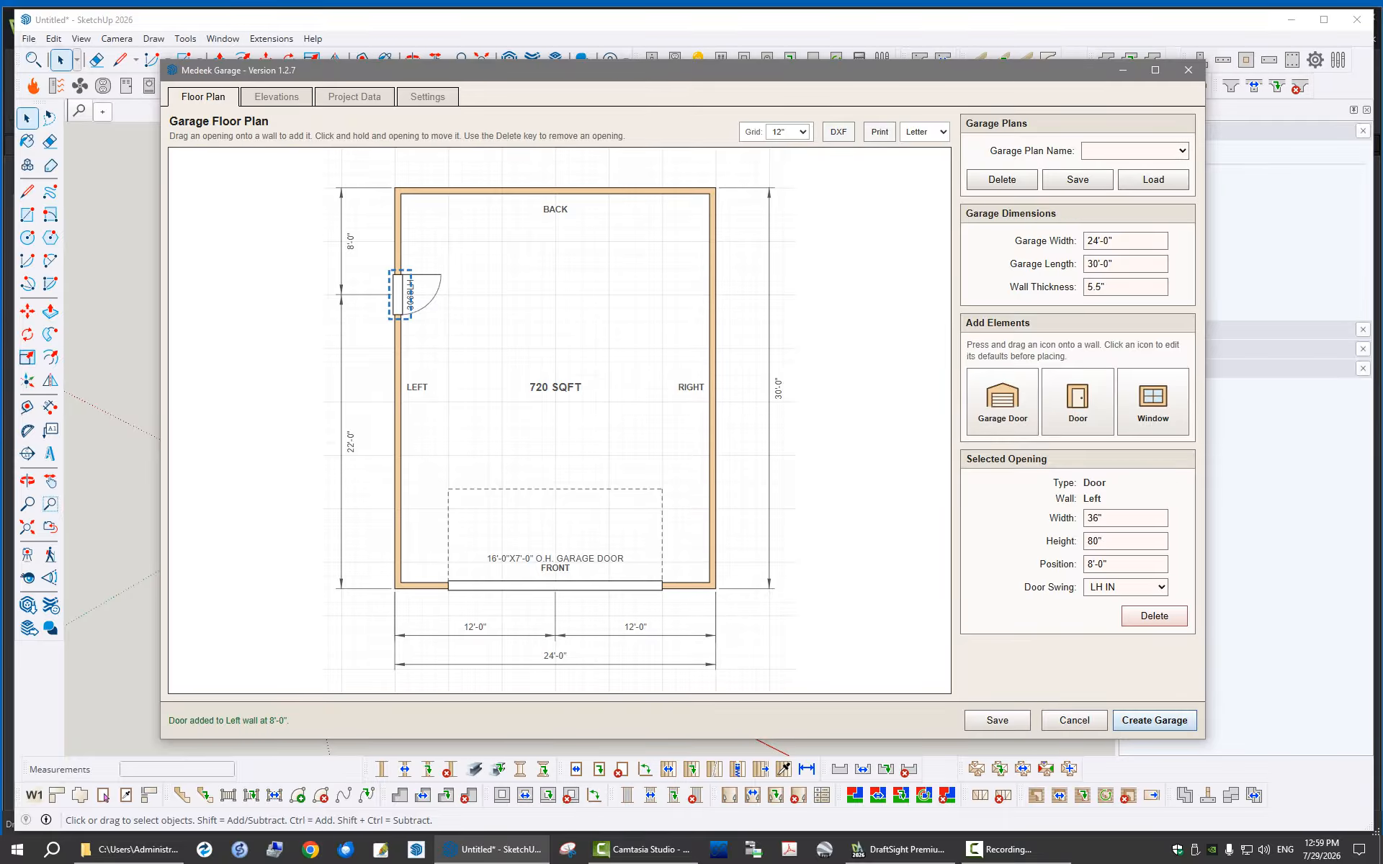
{"action": "key", "text": "Up"}
{"action": "key", "text": "Up"}
{"action": "key", "text": "Up"}
{"action": "key", "text": "Up"}
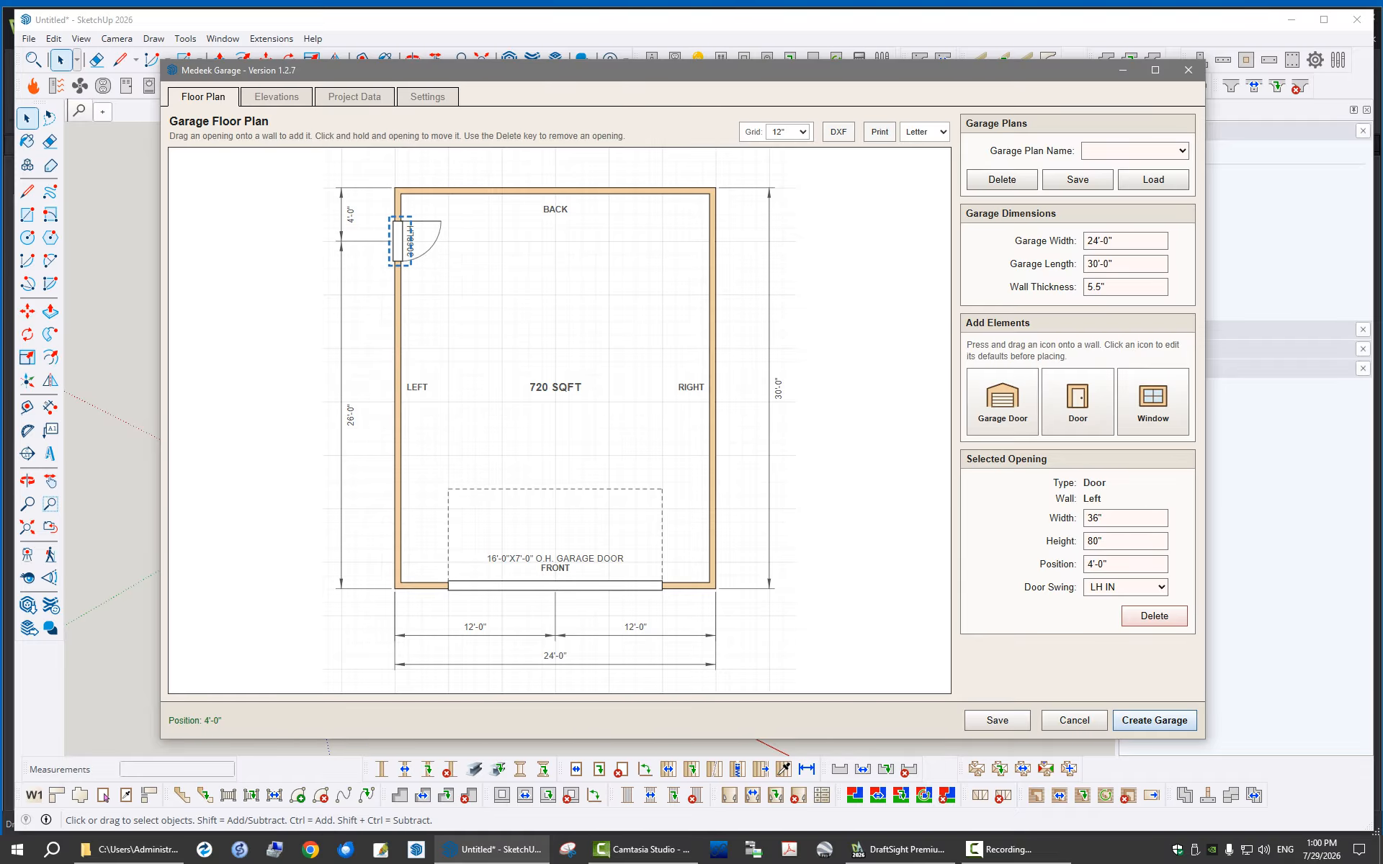
Add a 36" by 48" single hung window to the back wall at 12'-0"
{"action": "left_click_drag", "start_coordinate": [1153, 401], "coordinate": [559, 209]}
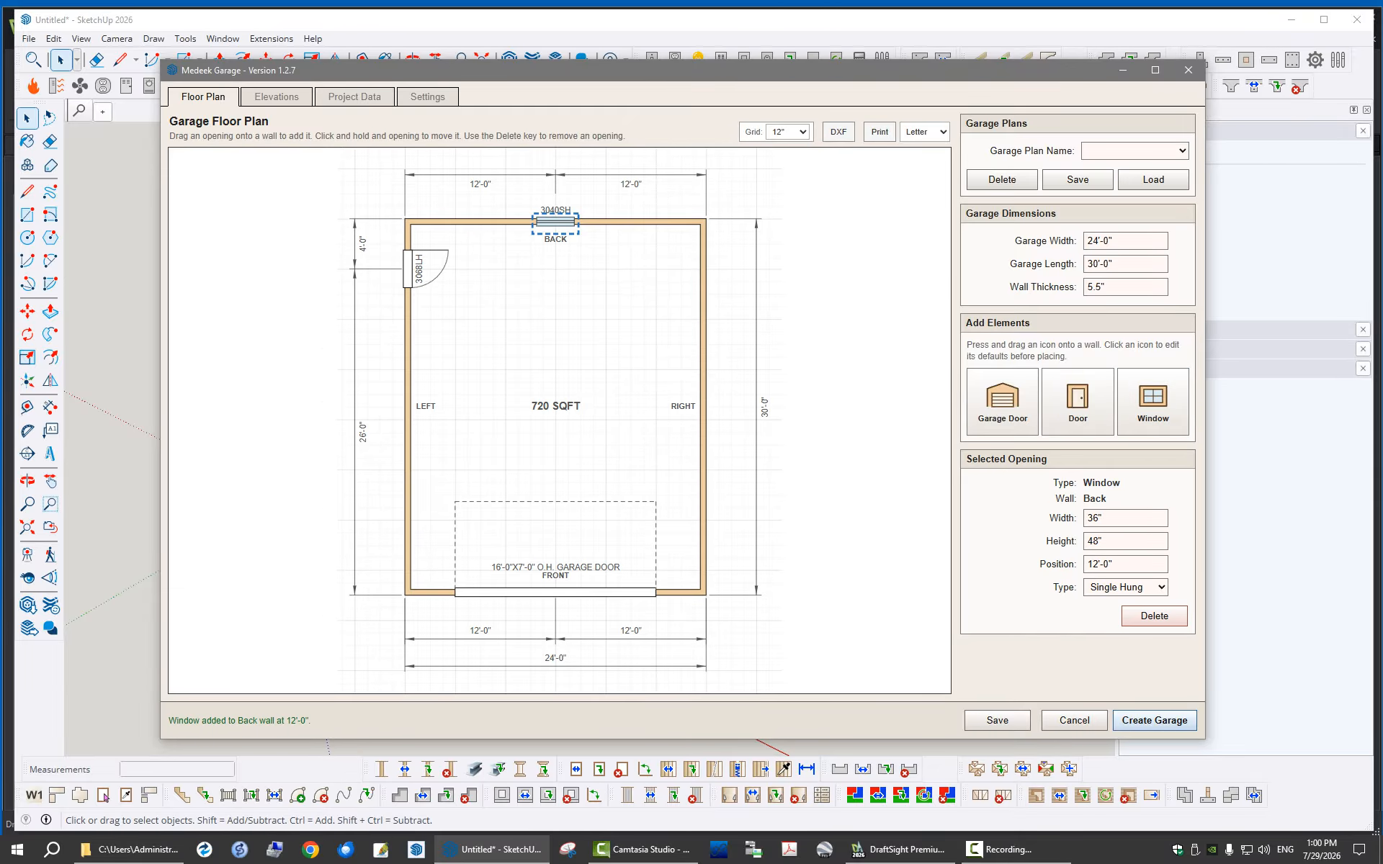
Try a window on the right wall at 15'-0", then delete it
{"action": "left_click_drag", "start_coordinate": [1153, 401], "coordinate": [713, 416]}
{"action": "key", "text": "Escape"}
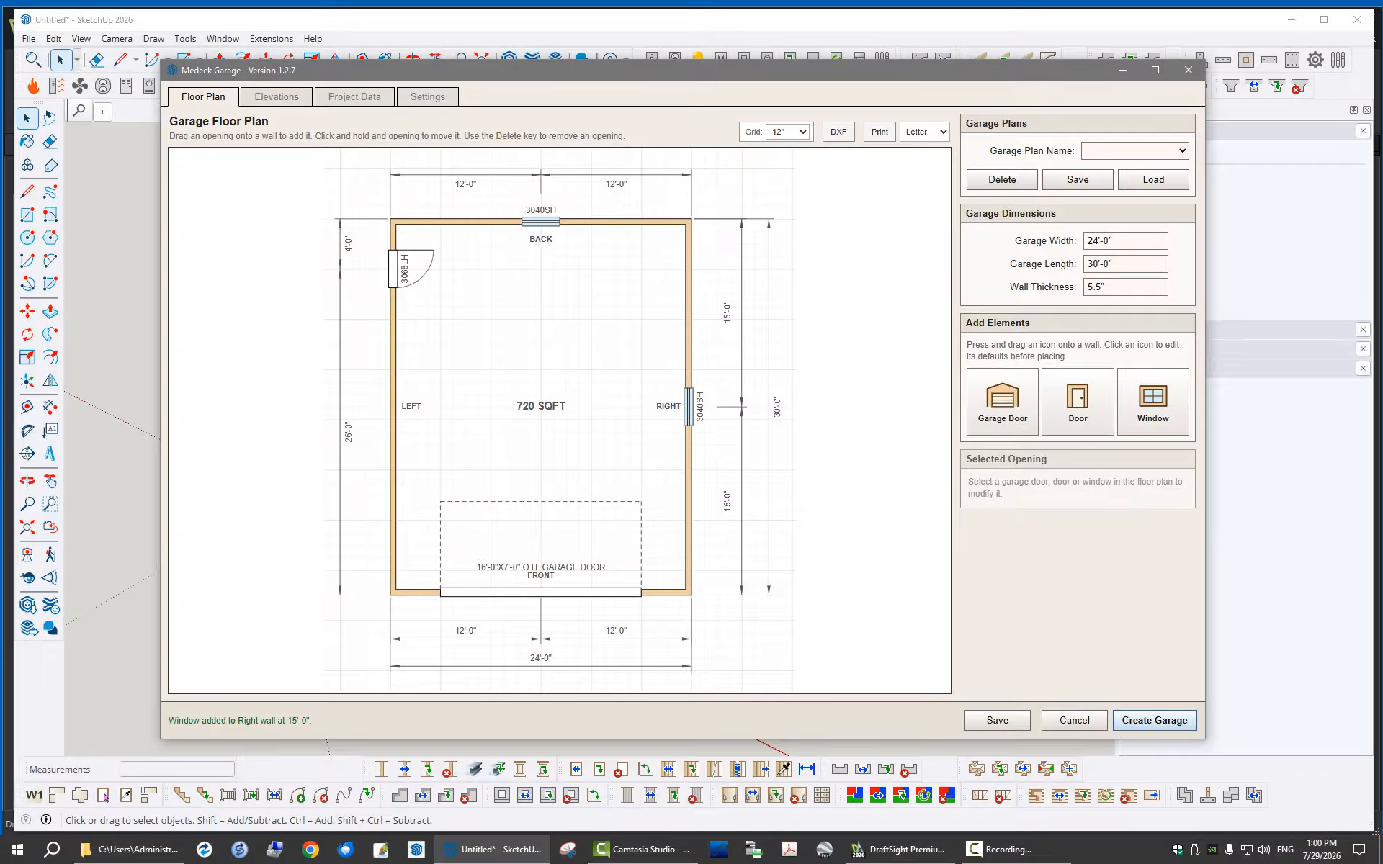
{"action": "left_click", "coordinate": [689, 407]}
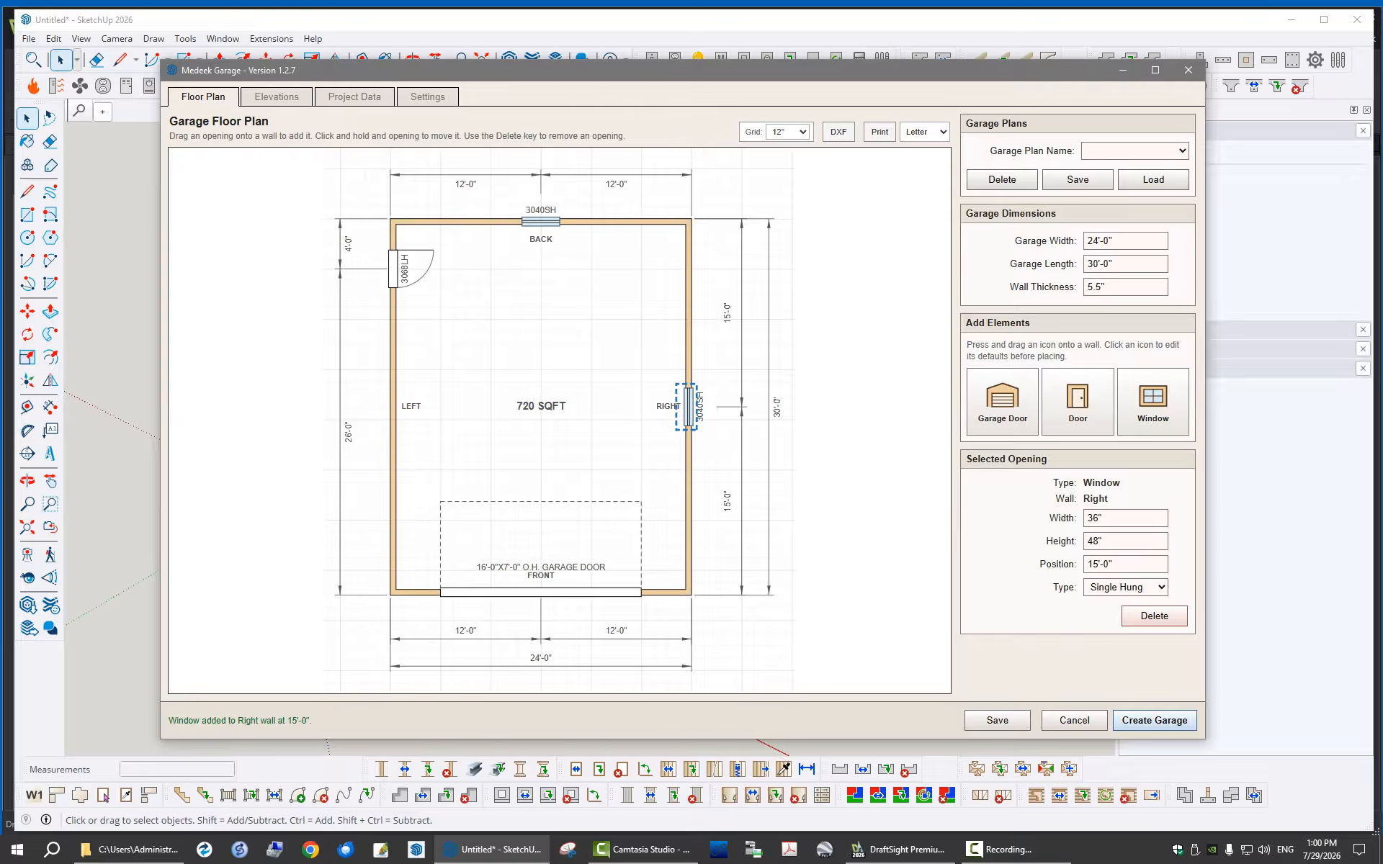
{"action": "key", "text": "Delete"}
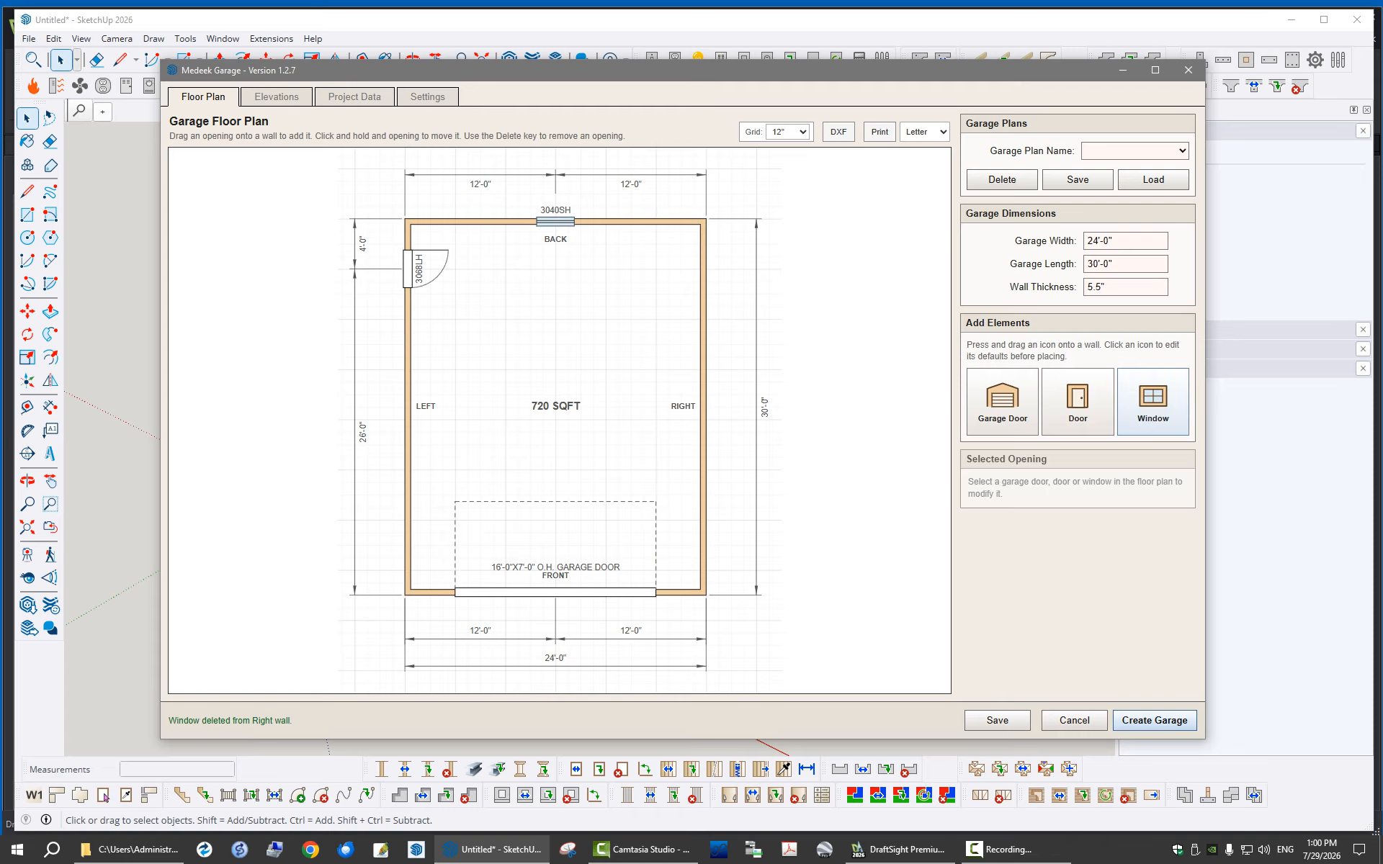
Place a 36" by 48" single hung window on the right wall at 15'-0"
{"action": "left_click_drag", "start_coordinate": [1152, 402], "coordinate": [712, 408]}
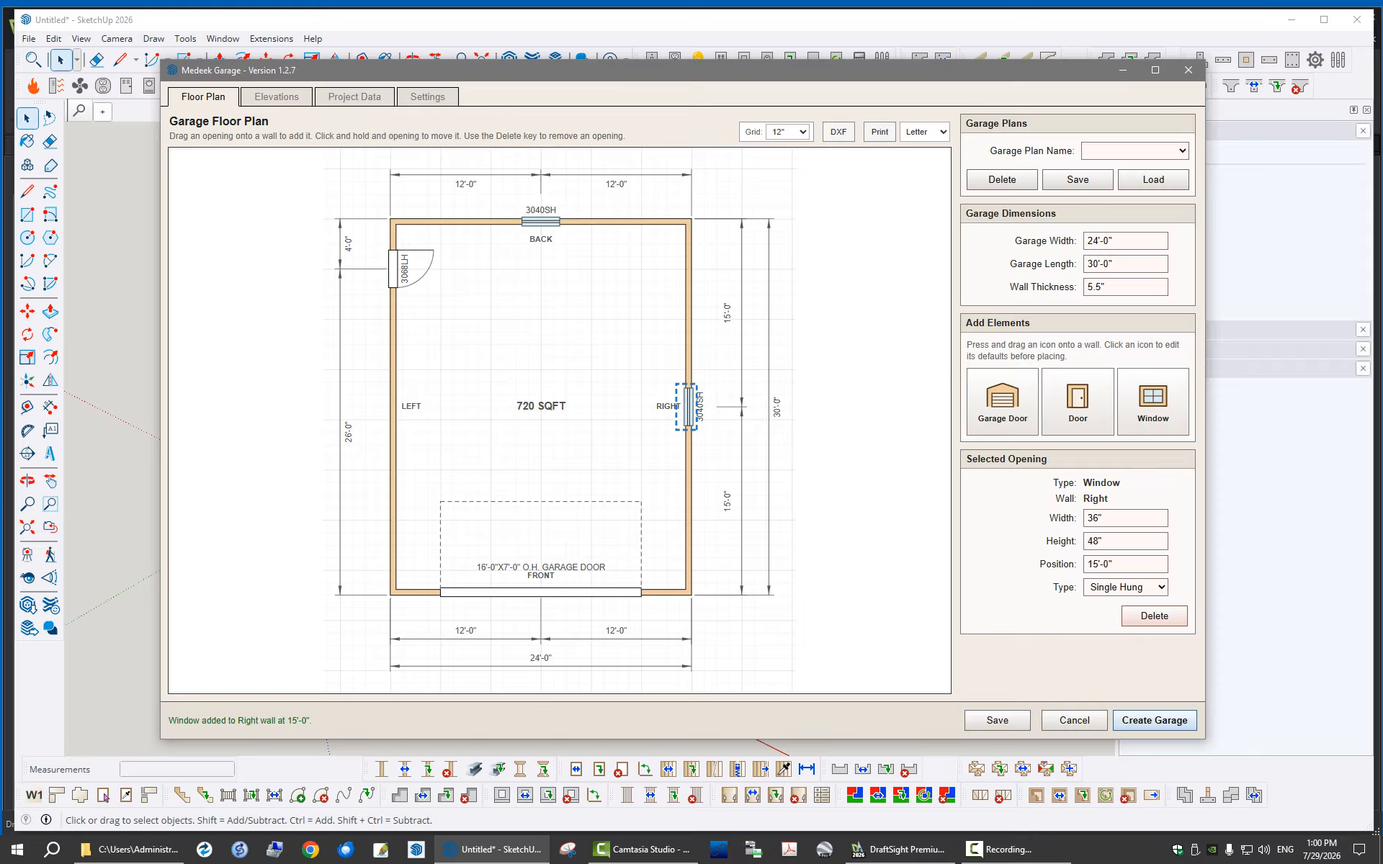
Review the properties of the placed openings, including the window types, the door swing options and the garage door dimensions
{"action": "left_click", "coordinate": [541, 222]}
{"action": "left_click", "coordinate": [689, 407]}
{"action": "left_click", "coordinate": [1125, 587]}
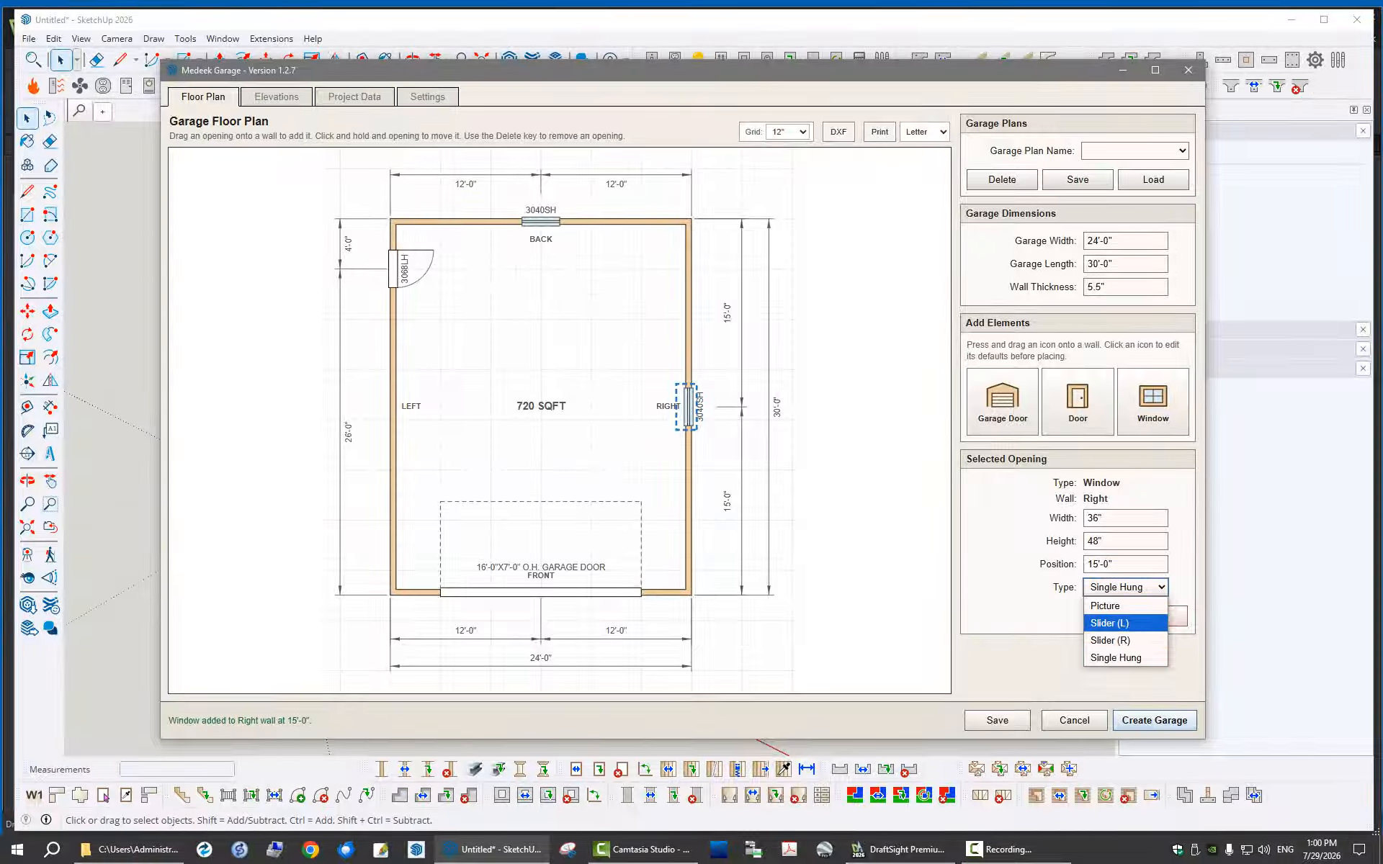
{"action": "key", "text": "Escape"}
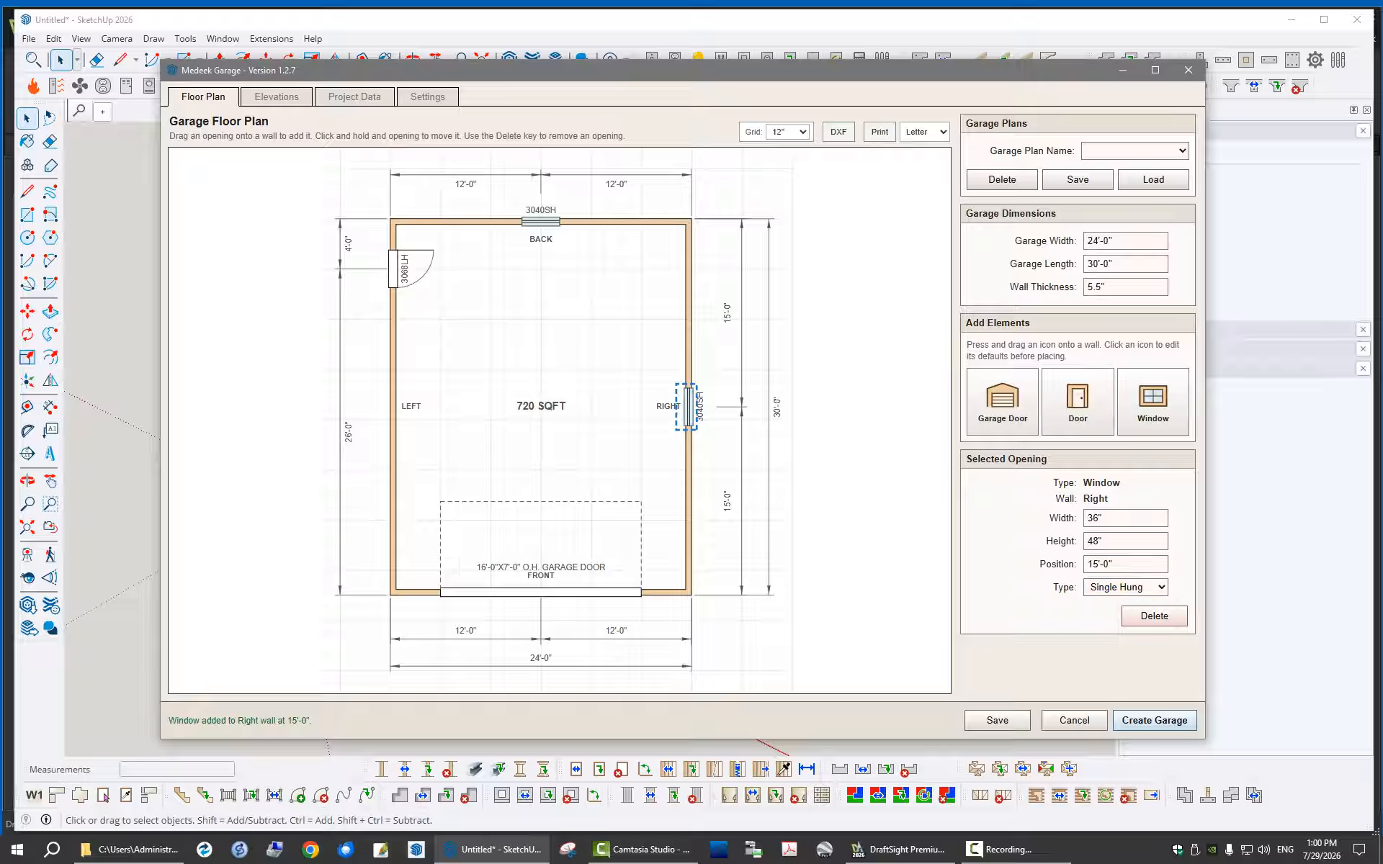
{"action": "left_click", "coordinate": [394, 270]}
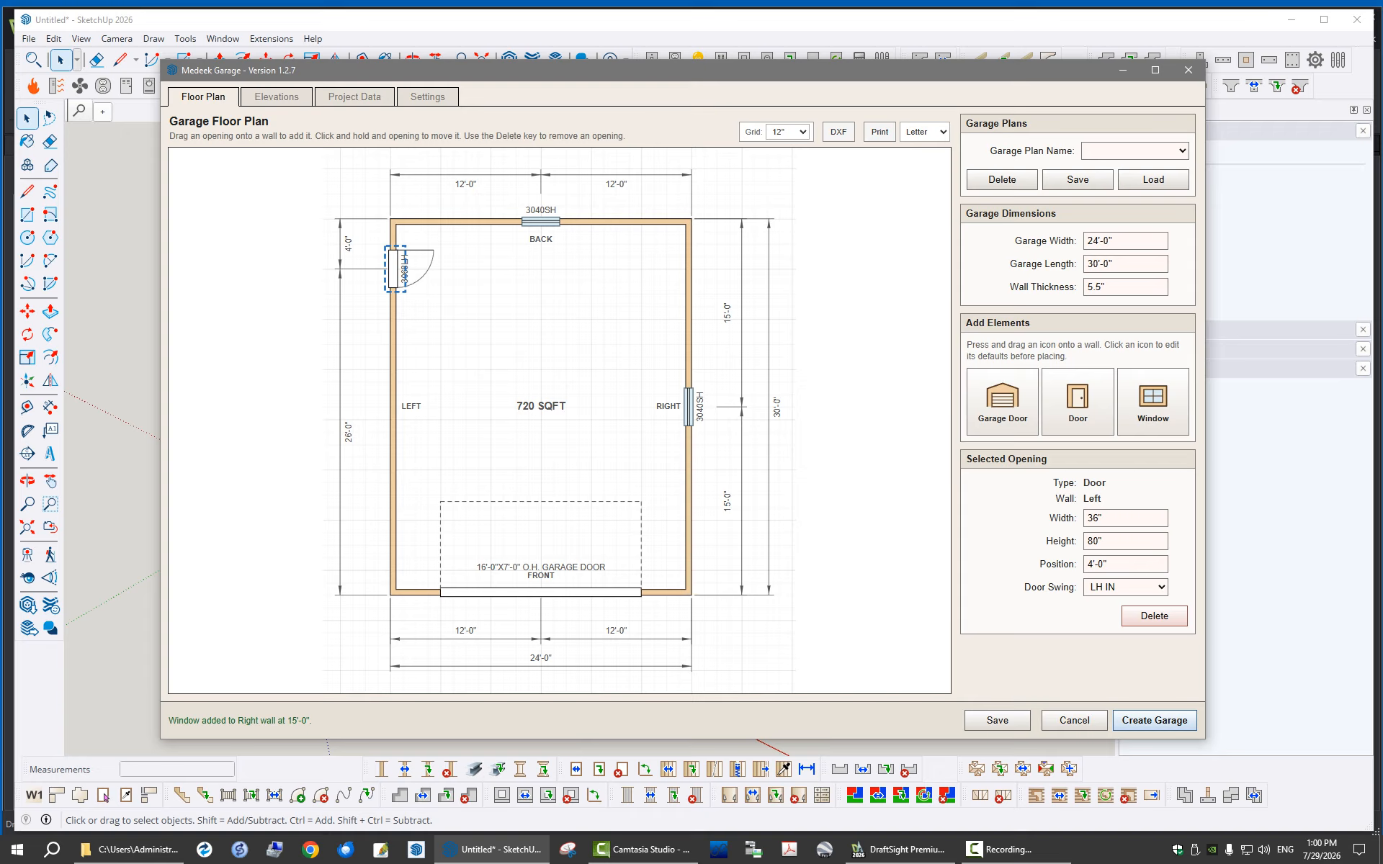
{"action": "left_click", "coordinate": [1125, 587]}
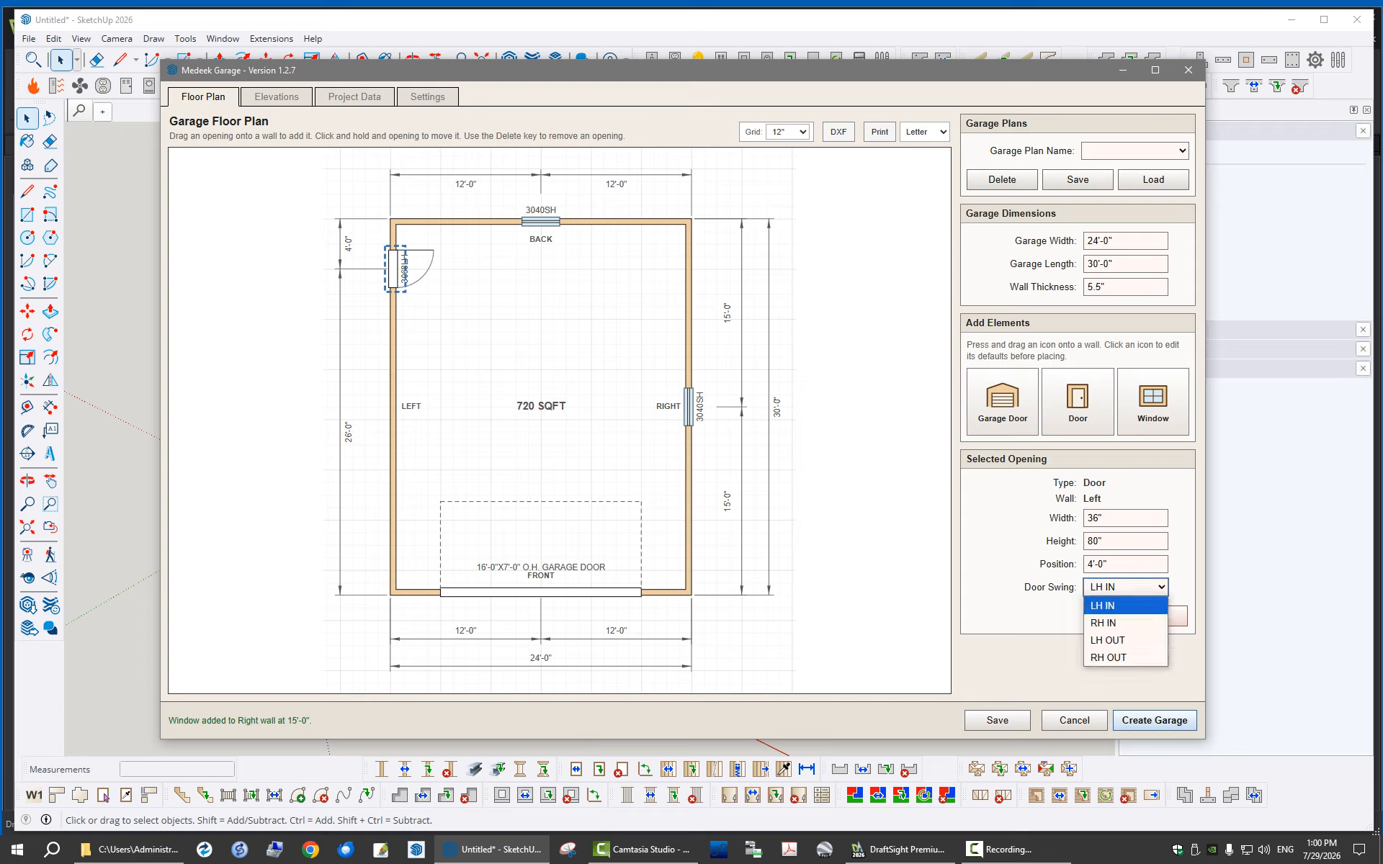
{"action": "key", "text": "Escape"}
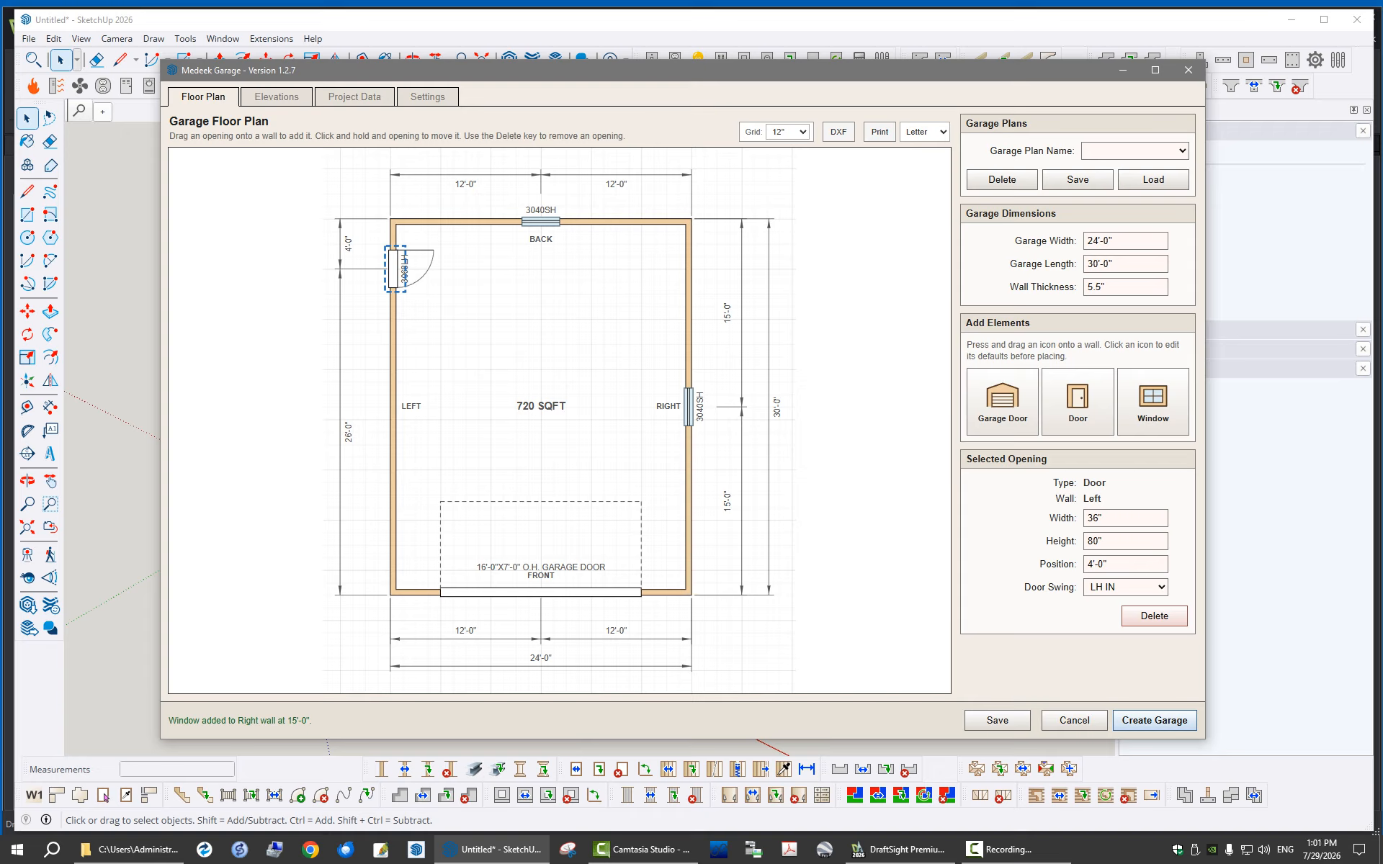
{"action": "left_click", "coordinate": [542, 593]}
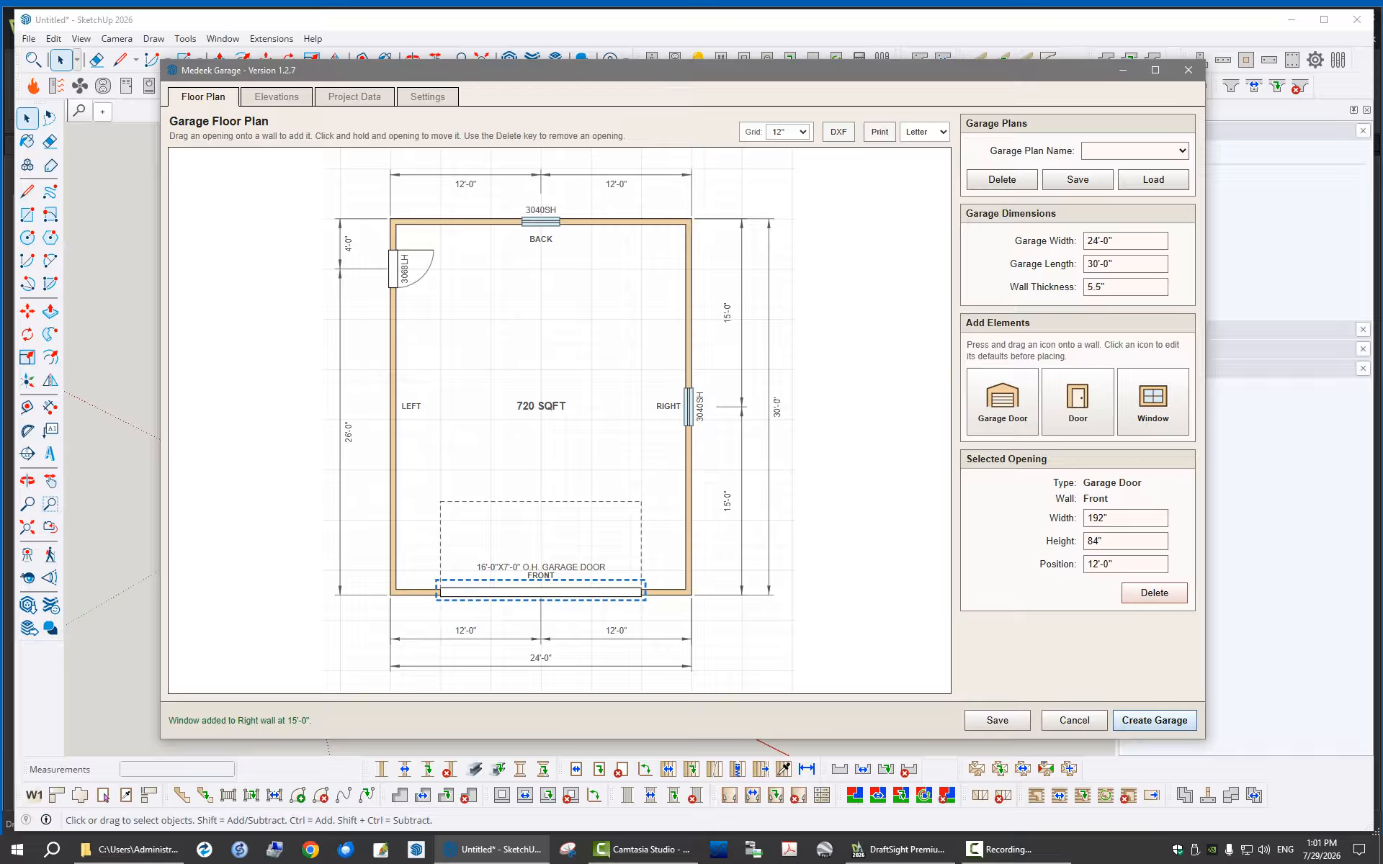
Deselect the garage door and examine the front, left, right and back elevations of the garage
{"action": "key", "text": "Escape"}
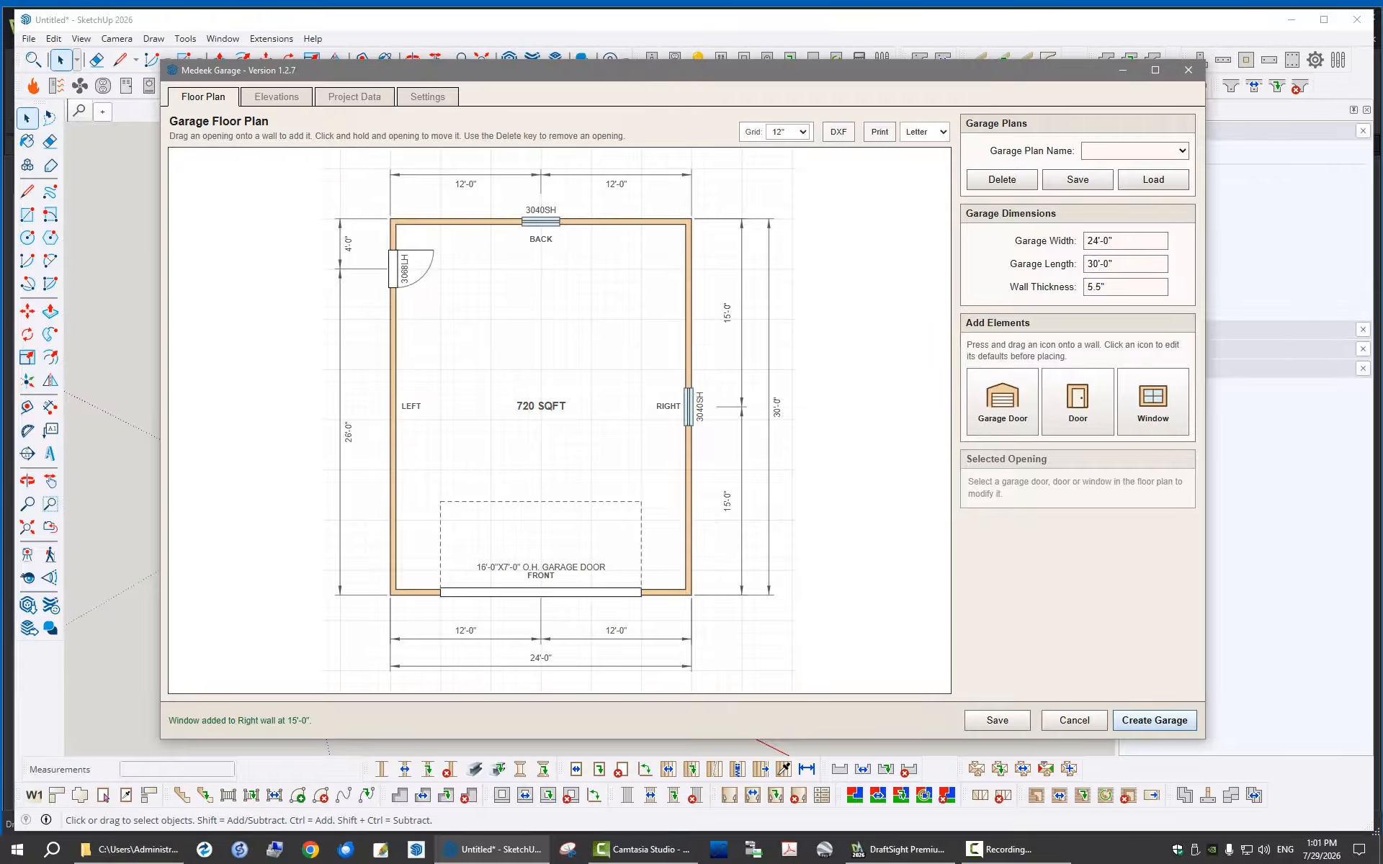
{"action": "left_click", "coordinate": [277, 96]}
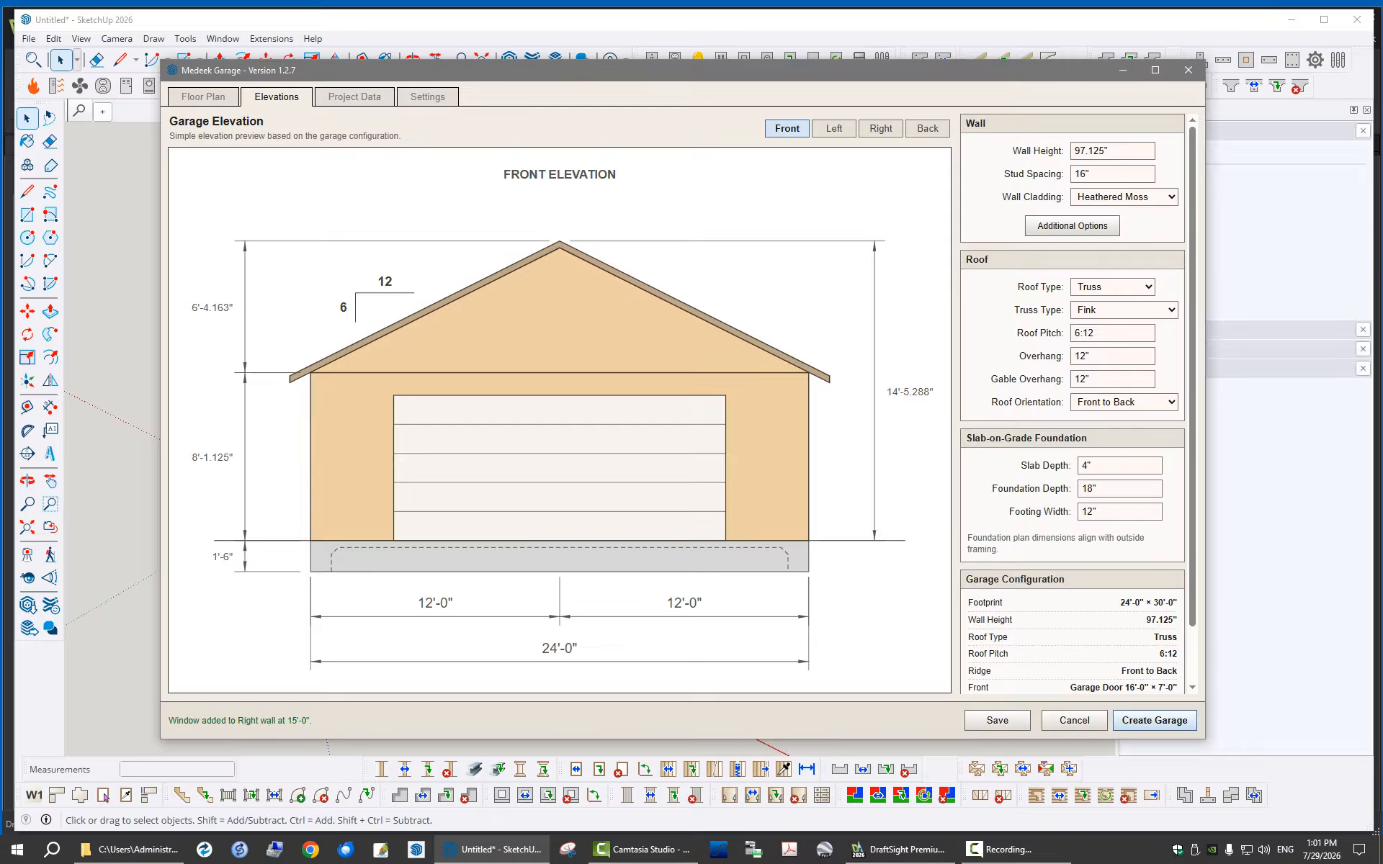
{"action": "left_click", "coordinate": [834, 128]}
{"action": "left_click", "coordinate": [881, 128]}
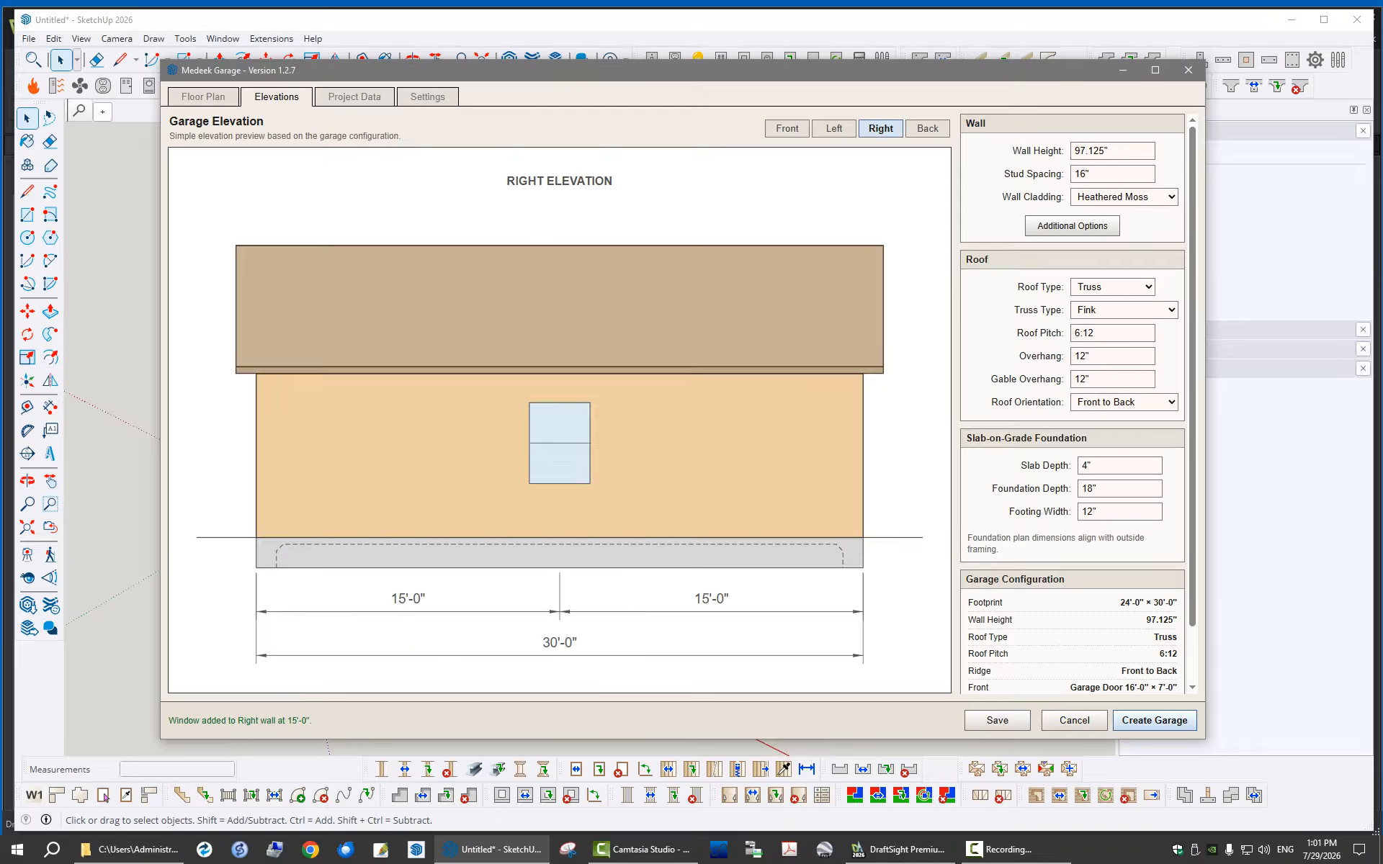
{"action": "left_click", "coordinate": [928, 128]}
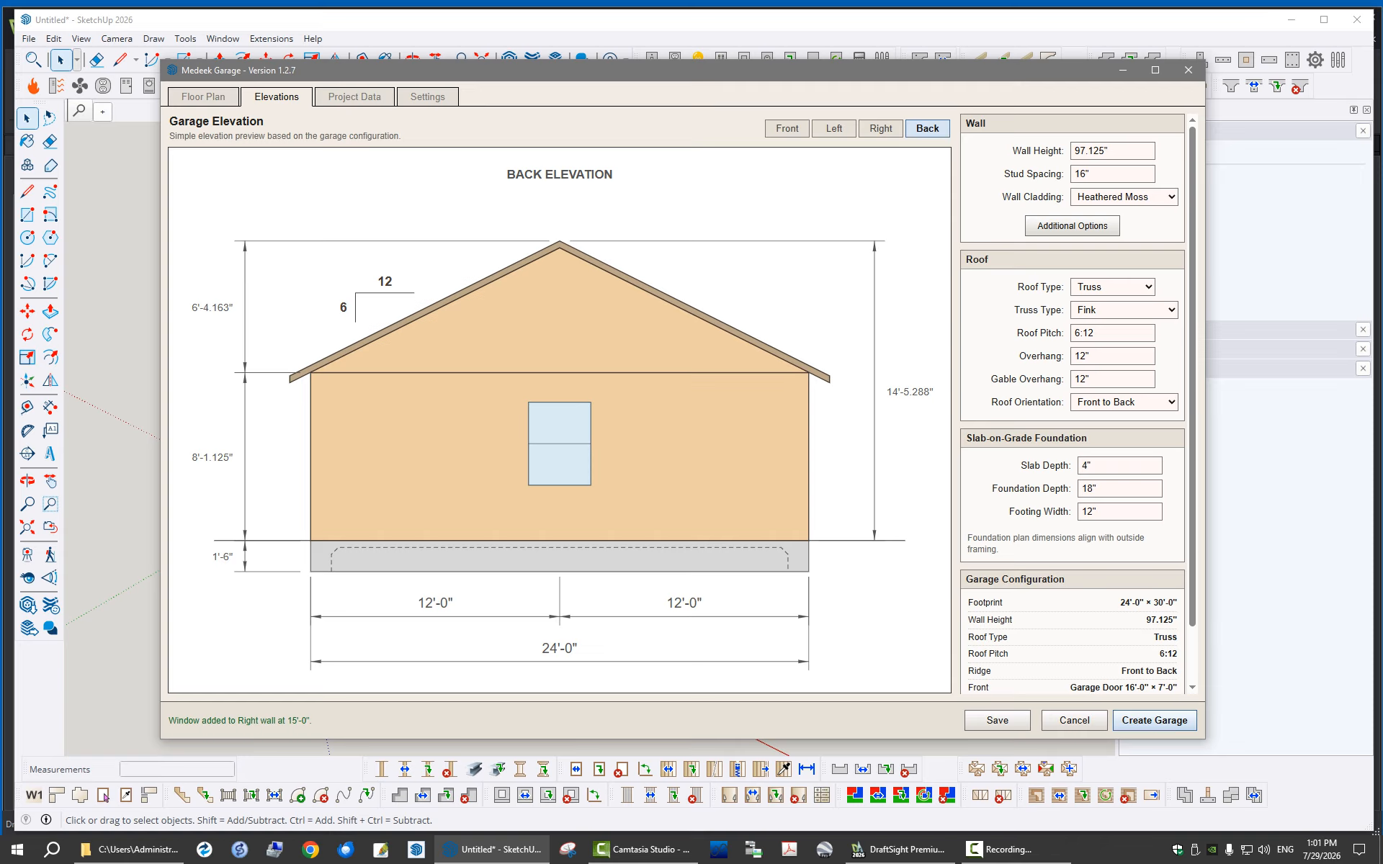
{"action": "left_click", "coordinate": [880, 128]}
{"action": "left_click", "coordinate": [834, 128]}
{"action": "left_click", "coordinate": [788, 129]}
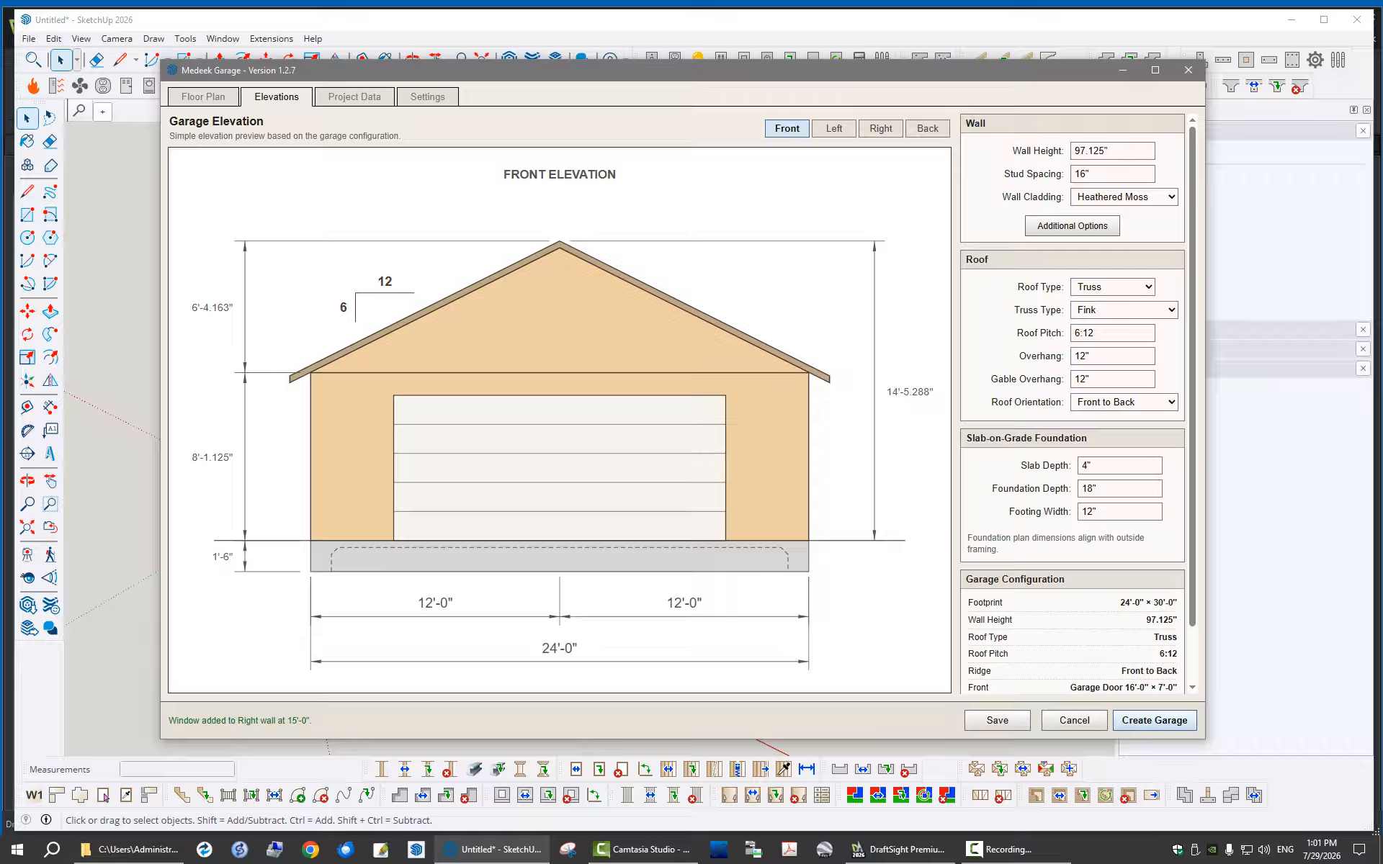
Check the available roof and truss types, then set the roof pitch to 5:12
{"action": "left_click", "coordinate": [1113, 286]}
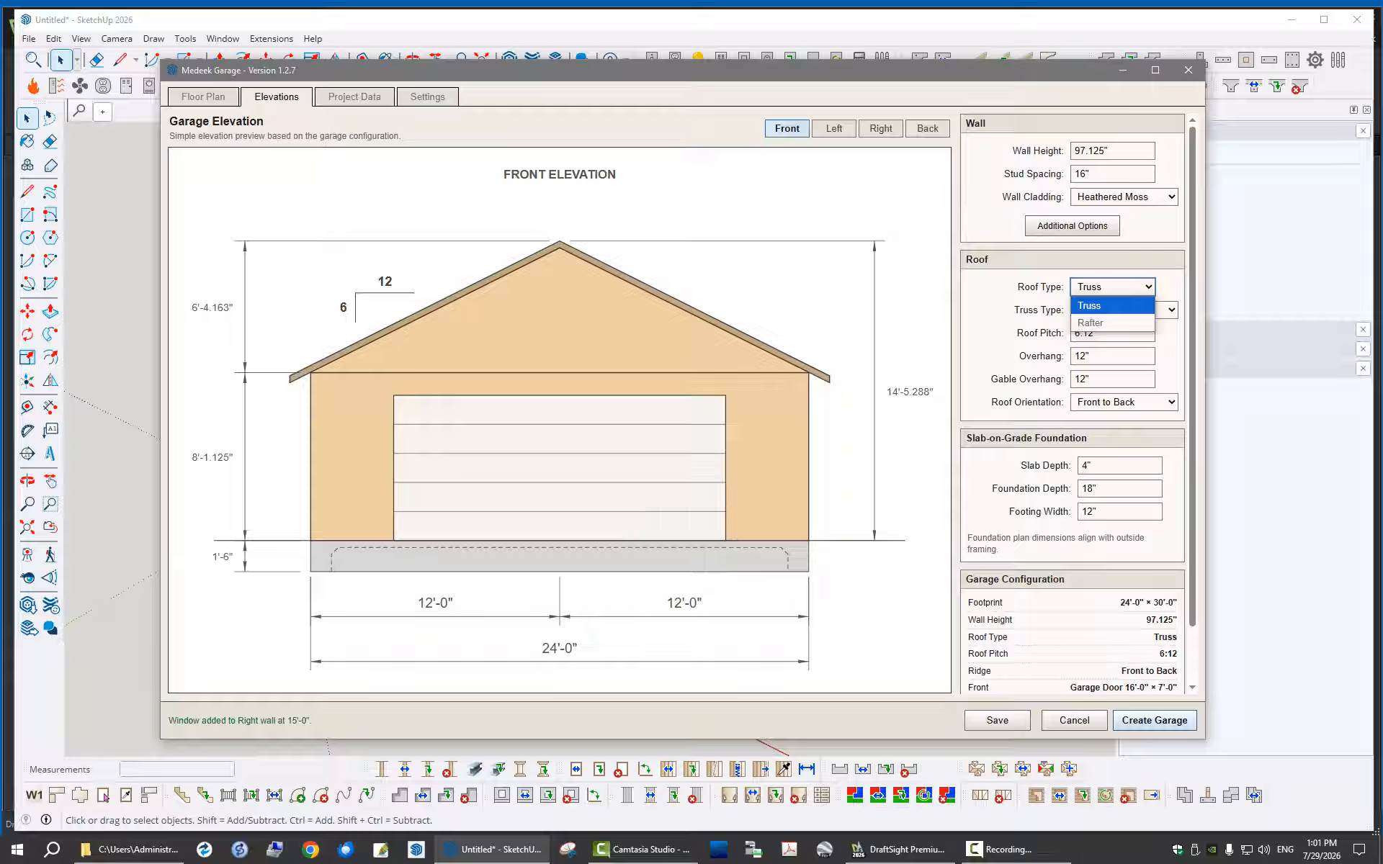
{"action": "key", "text": "Escape"}
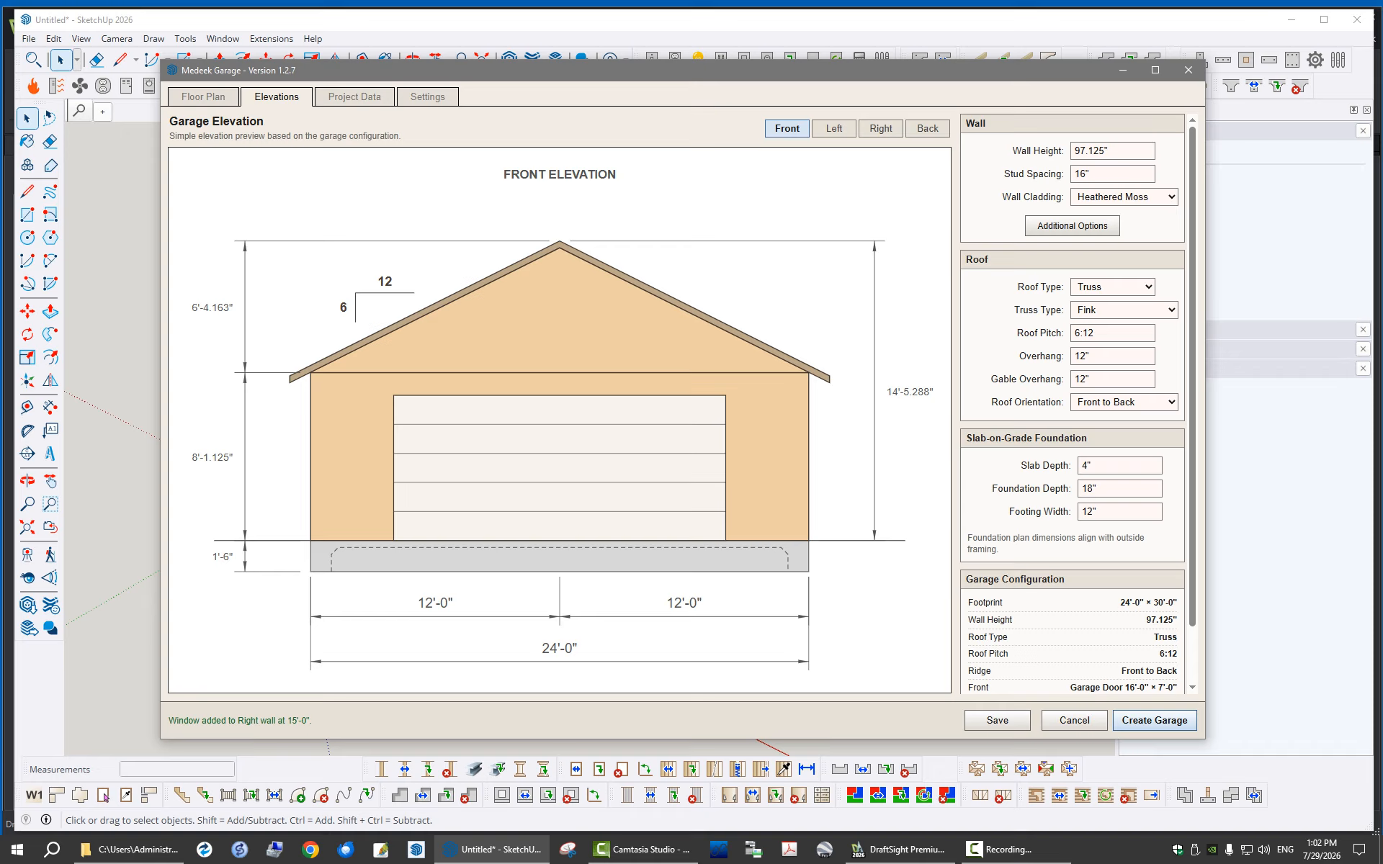
{"action": "left_click", "coordinate": [1124, 311]}
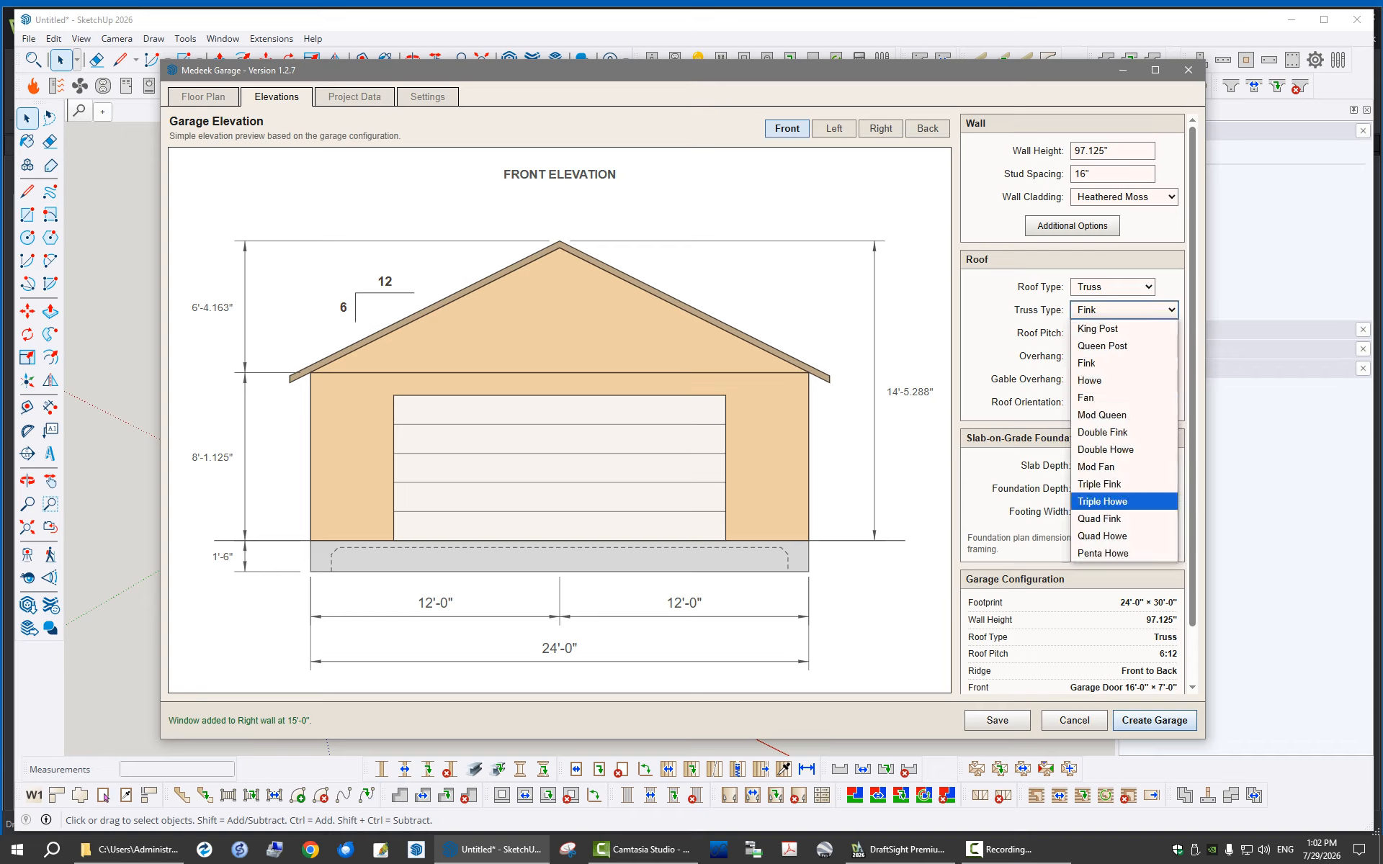
{"action": "key", "text": "Escape"}
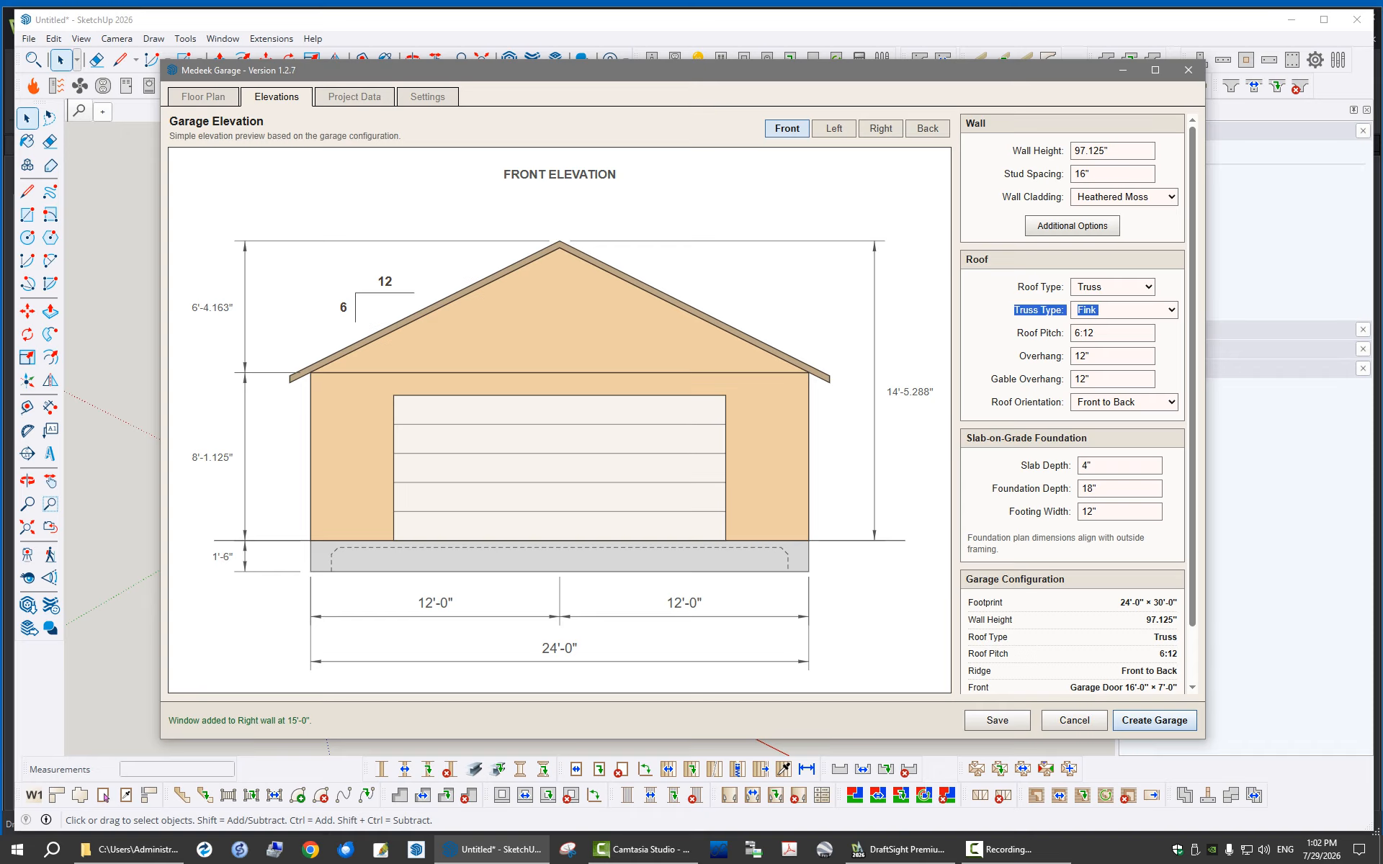
{"action": "left_click_drag", "start_coordinate": [1080, 333], "coordinate": [1074, 334]}
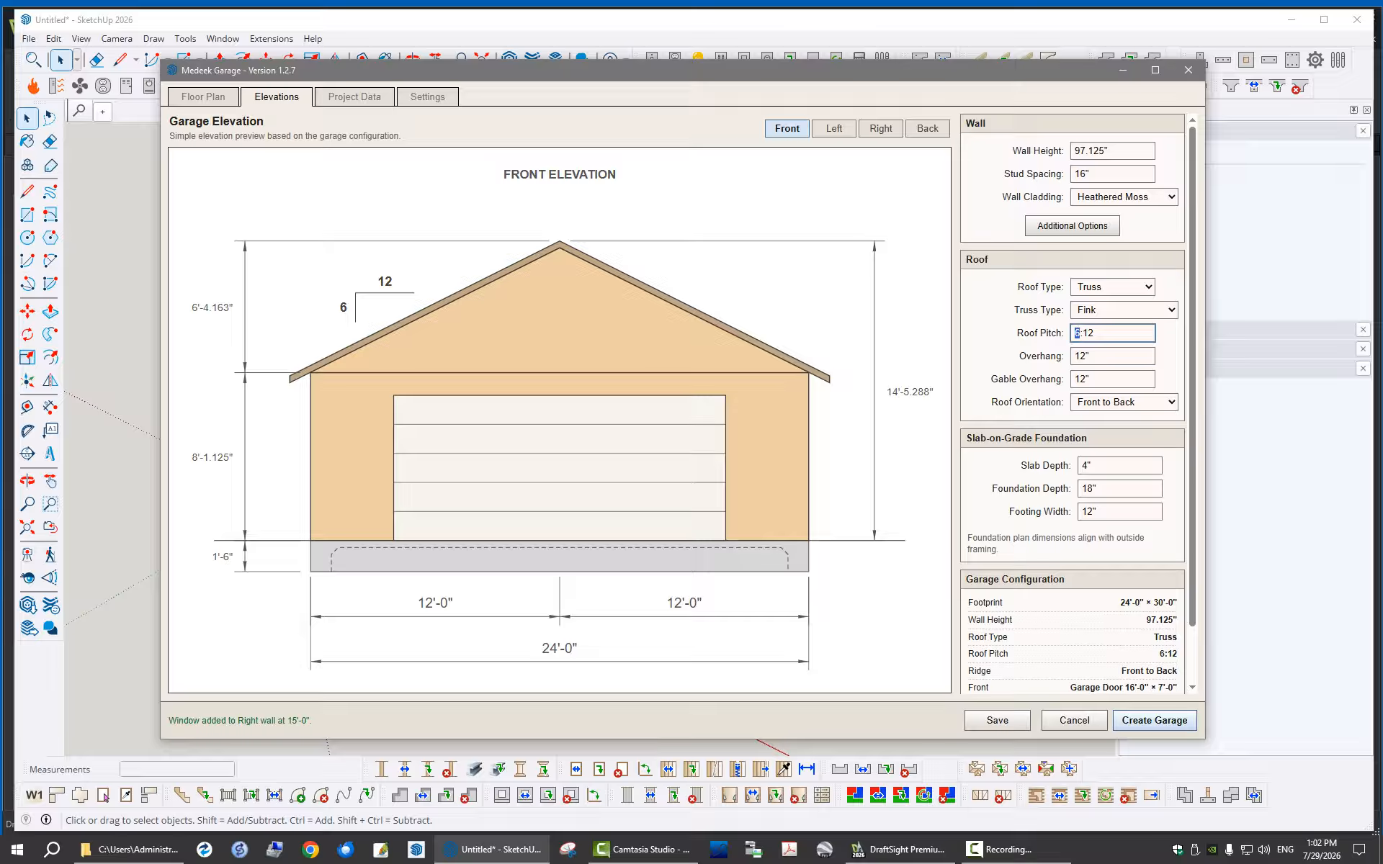
{"action": "type", "text": "5"}
{"action": "left_click", "coordinate": [1102, 357]}
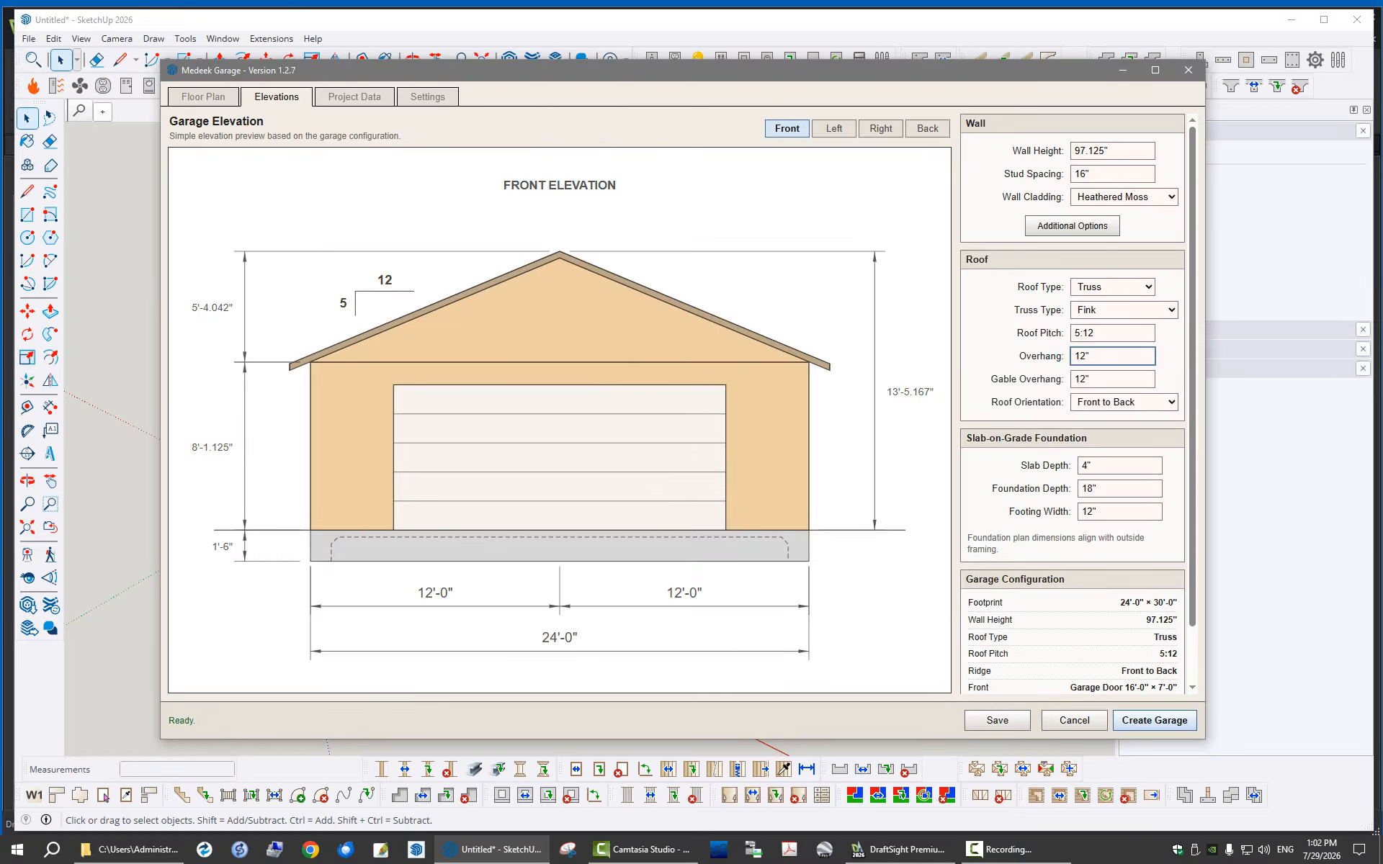
Try the Left to Right roof orientation, then restore Front to Back
{"action": "left_click", "coordinate": [1124, 402]}
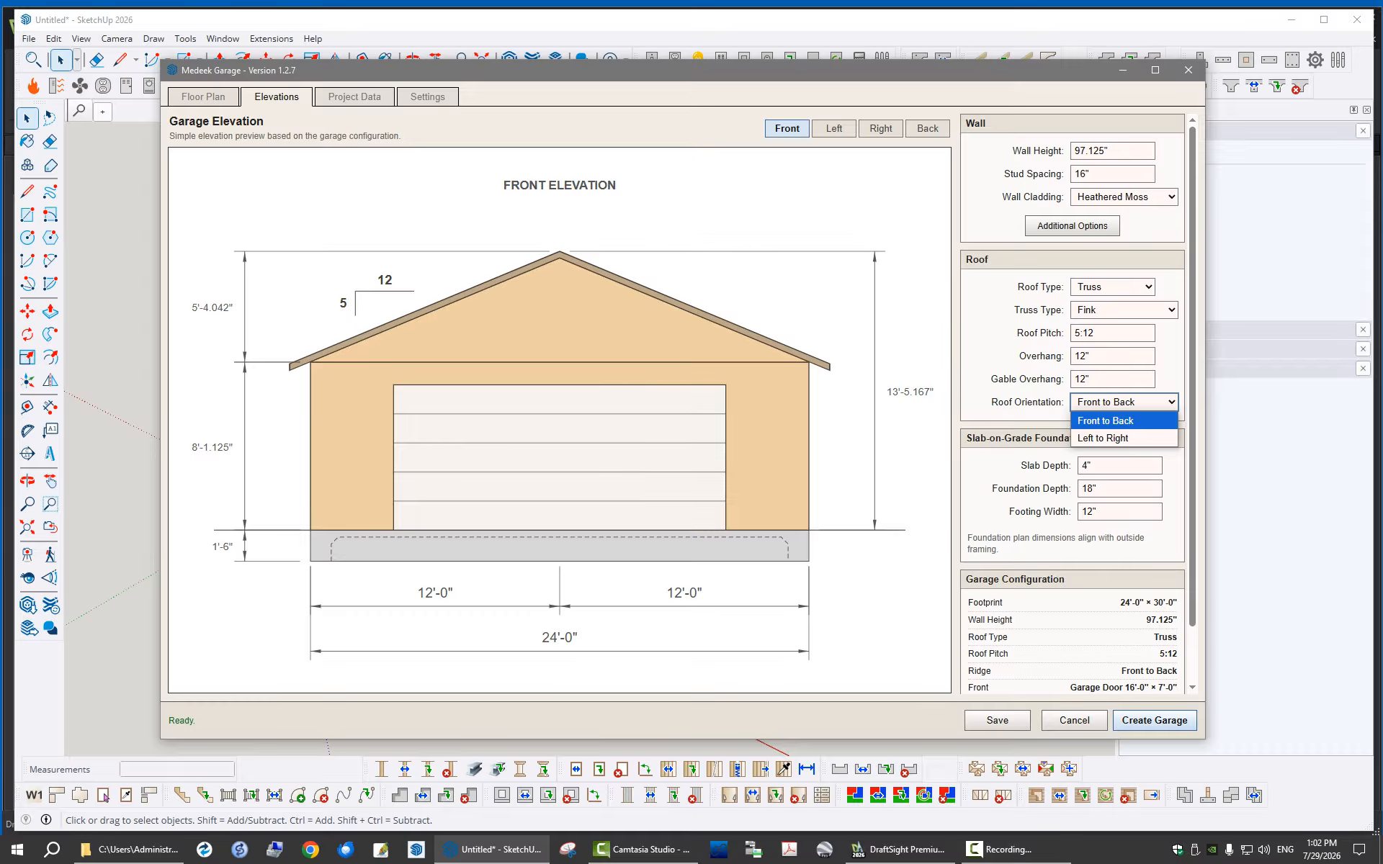
{"action": "key", "text": "Down"}
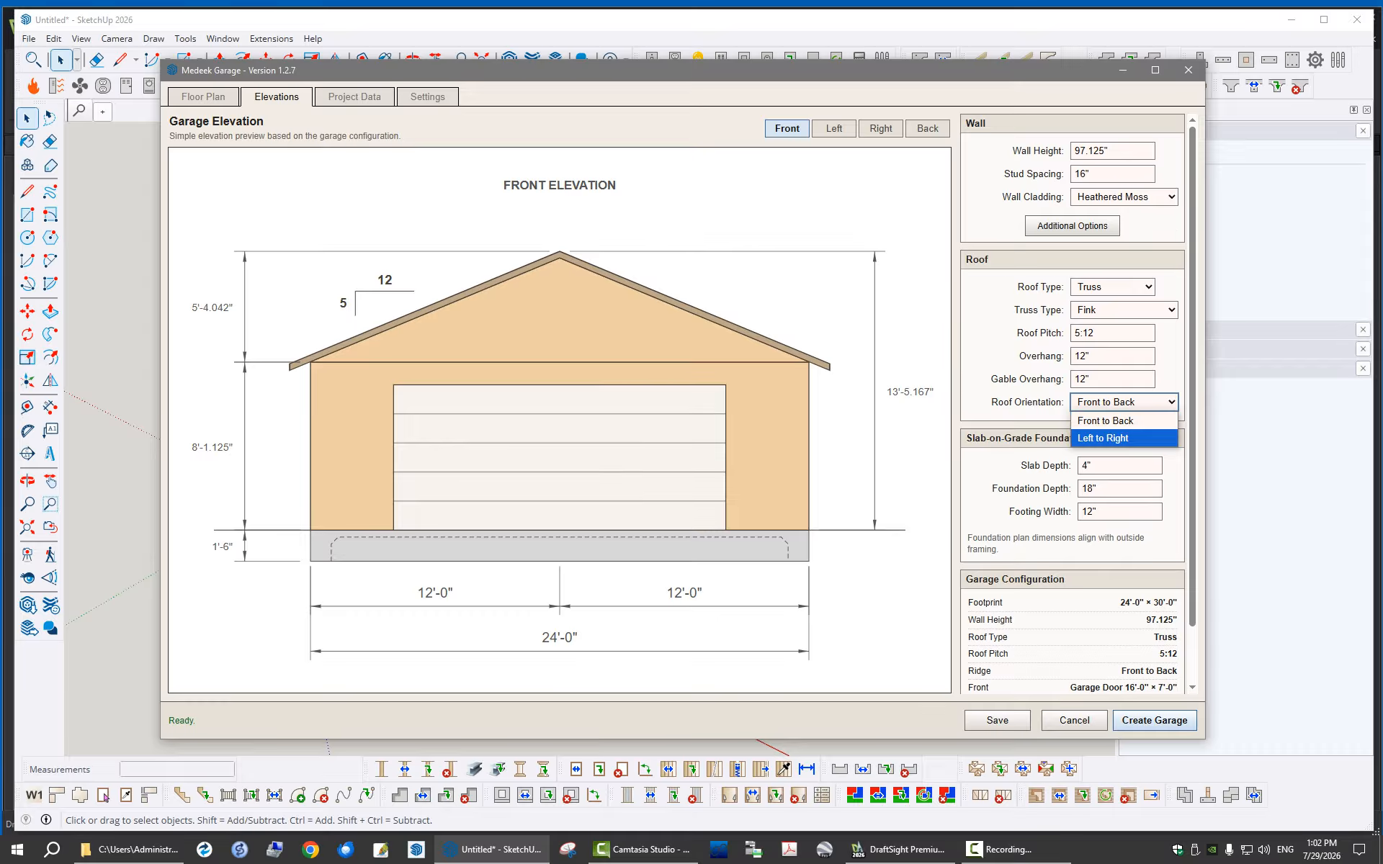
{"action": "key", "text": "Return"}
{"action": "key", "text": "alt+Down"}
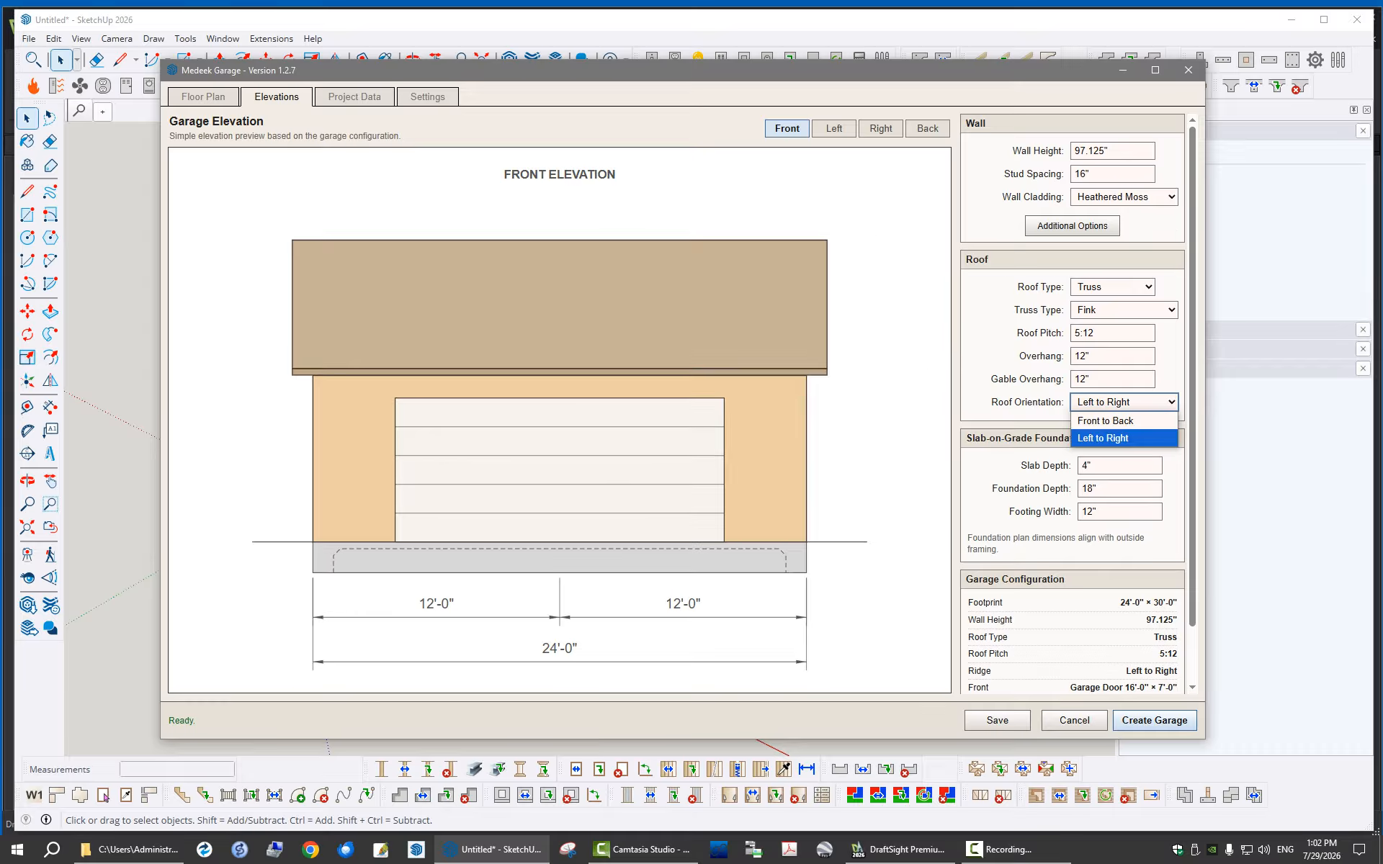
{"action": "key", "text": "Up"}
{"action": "key", "text": "Return"}
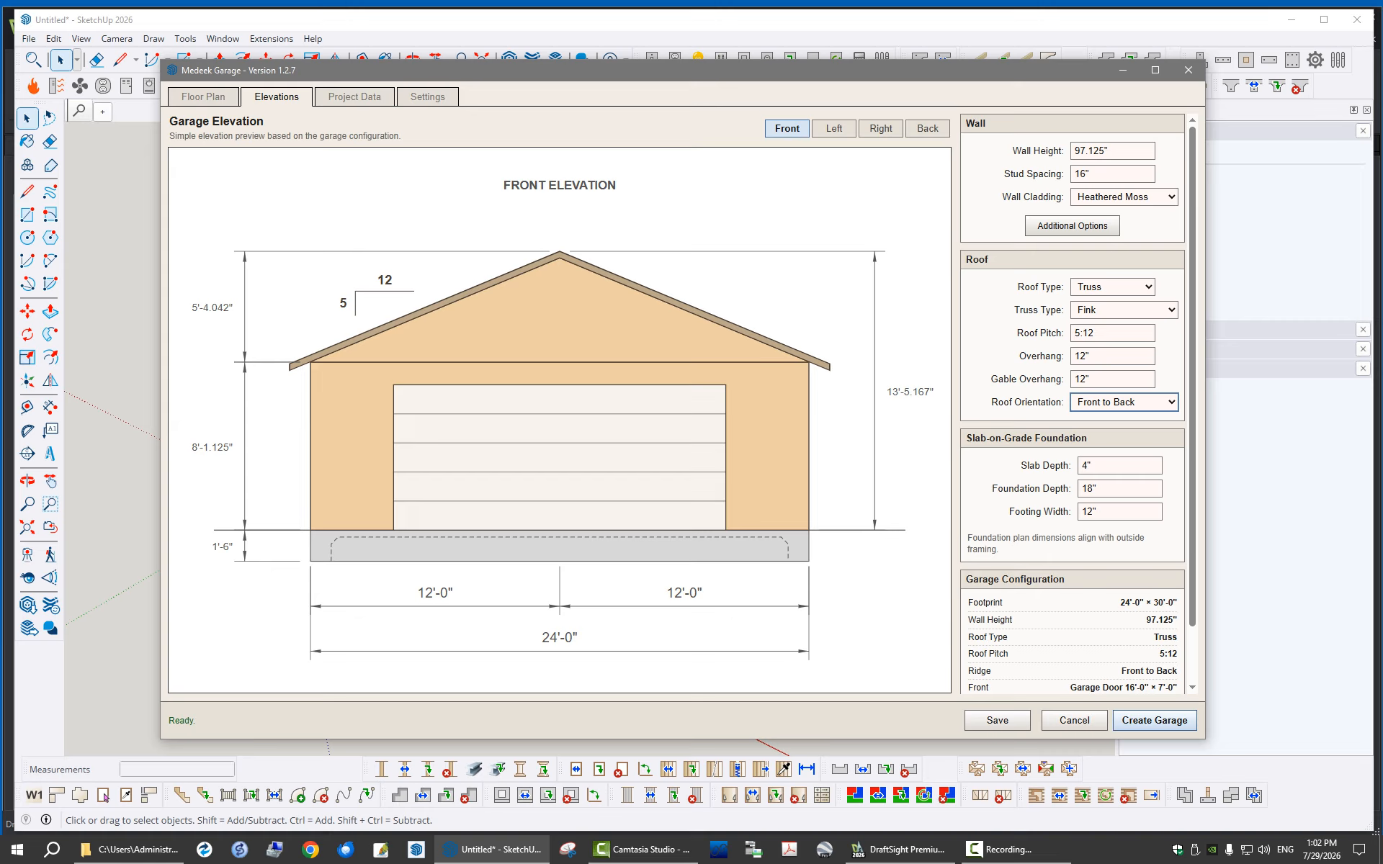
Set the wall cladding to Boothbay Blue
{"action": "scroll", "coordinate": [1073, 360], "scroll_direction": "down", "scroll_amount": 1}
{"action": "scroll", "coordinate": [1073, 360], "scroll_direction": "up", "scroll_amount": 1}
{"action": "left_click", "coordinate": [1123, 197]}
{"action": "key", "text": "Down"}
{"action": "key", "text": "Down"}
{"action": "key", "text": "Down"}
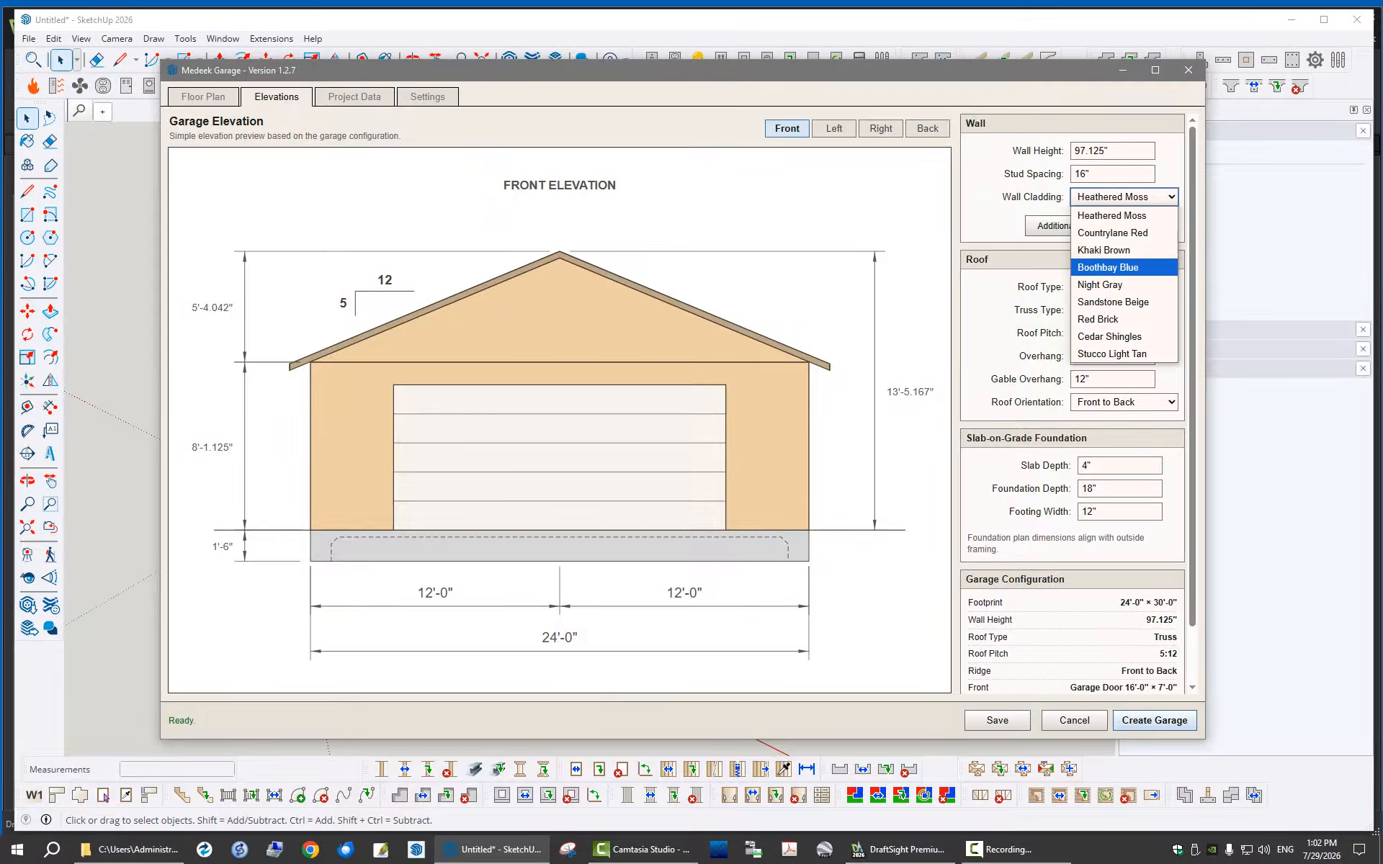
{"action": "key", "text": "Return"}
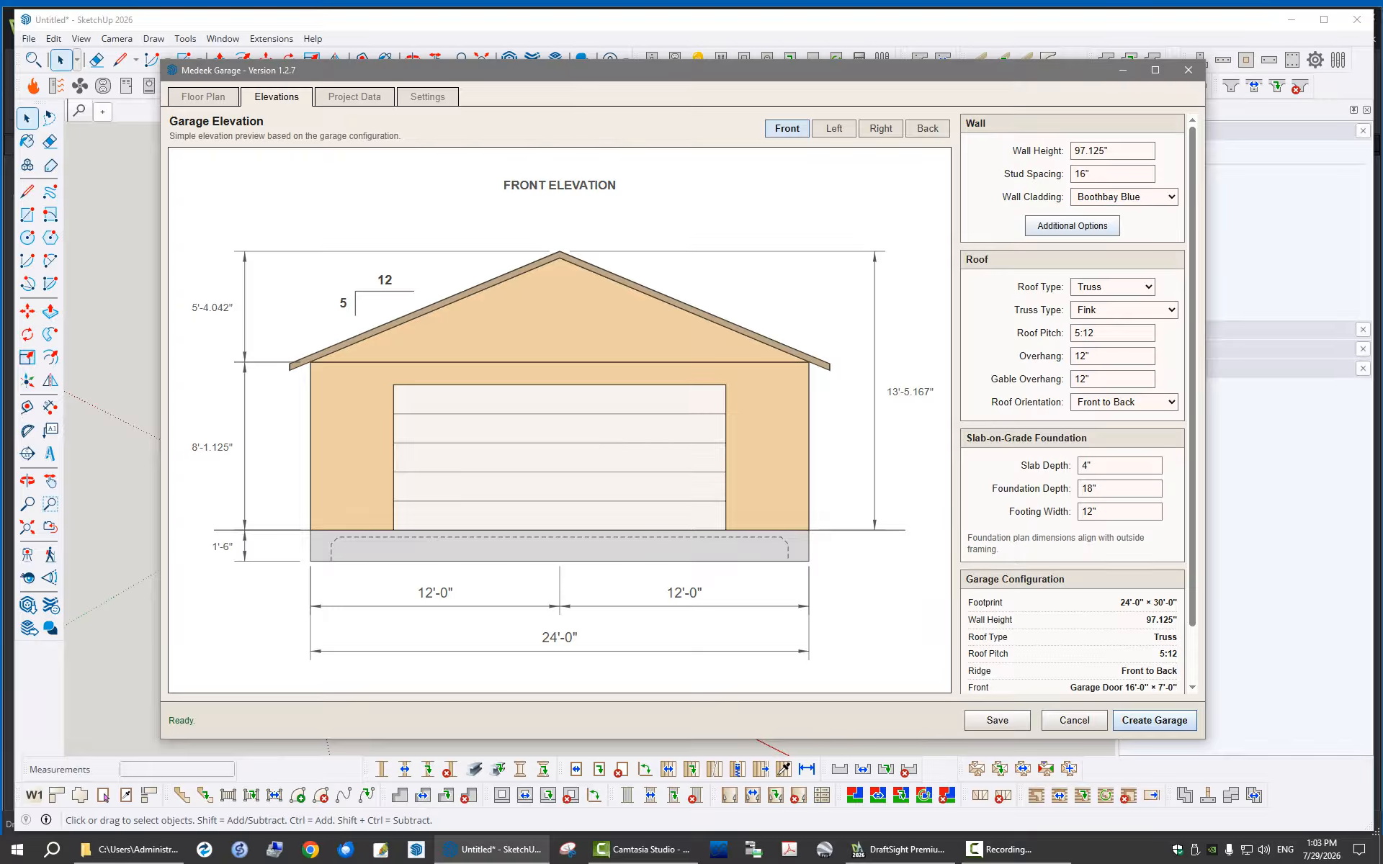
Examine the additional wall options, including the basic framing, corner, sheathing, cladding and gypsum settings, without applying changes
{"action": "left_click", "coordinate": [1073, 226]}
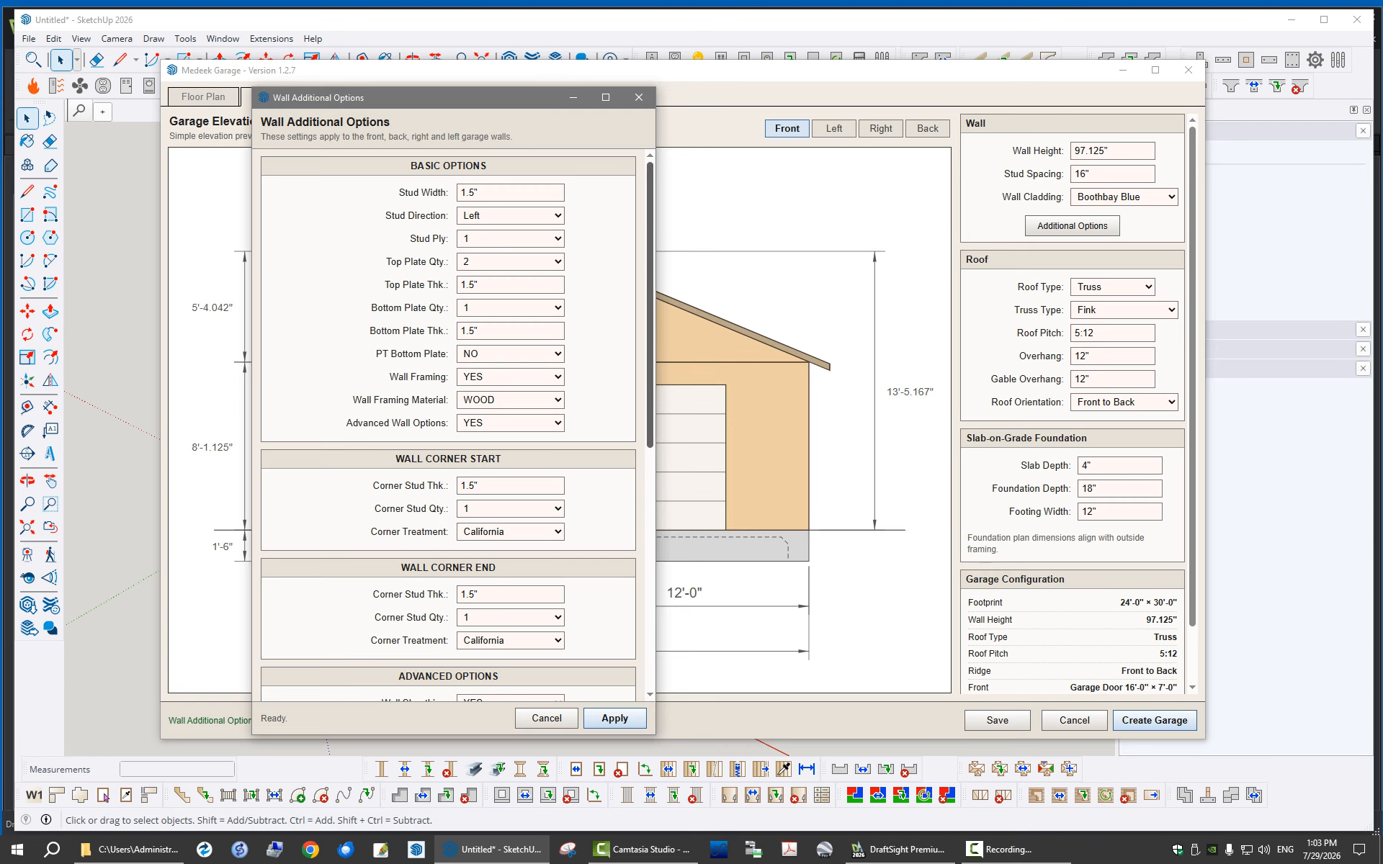
{"action": "scroll", "coordinate": [448, 425], "scroll_direction": "down", "scroll_amount": 6}
{"action": "scroll", "coordinate": [448, 425], "scroll_direction": "up", "scroll_amount": 4}
{"action": "scroll", "coordinate": [448, 425], "scroll_direction": "up", "scroll_amount": 2}
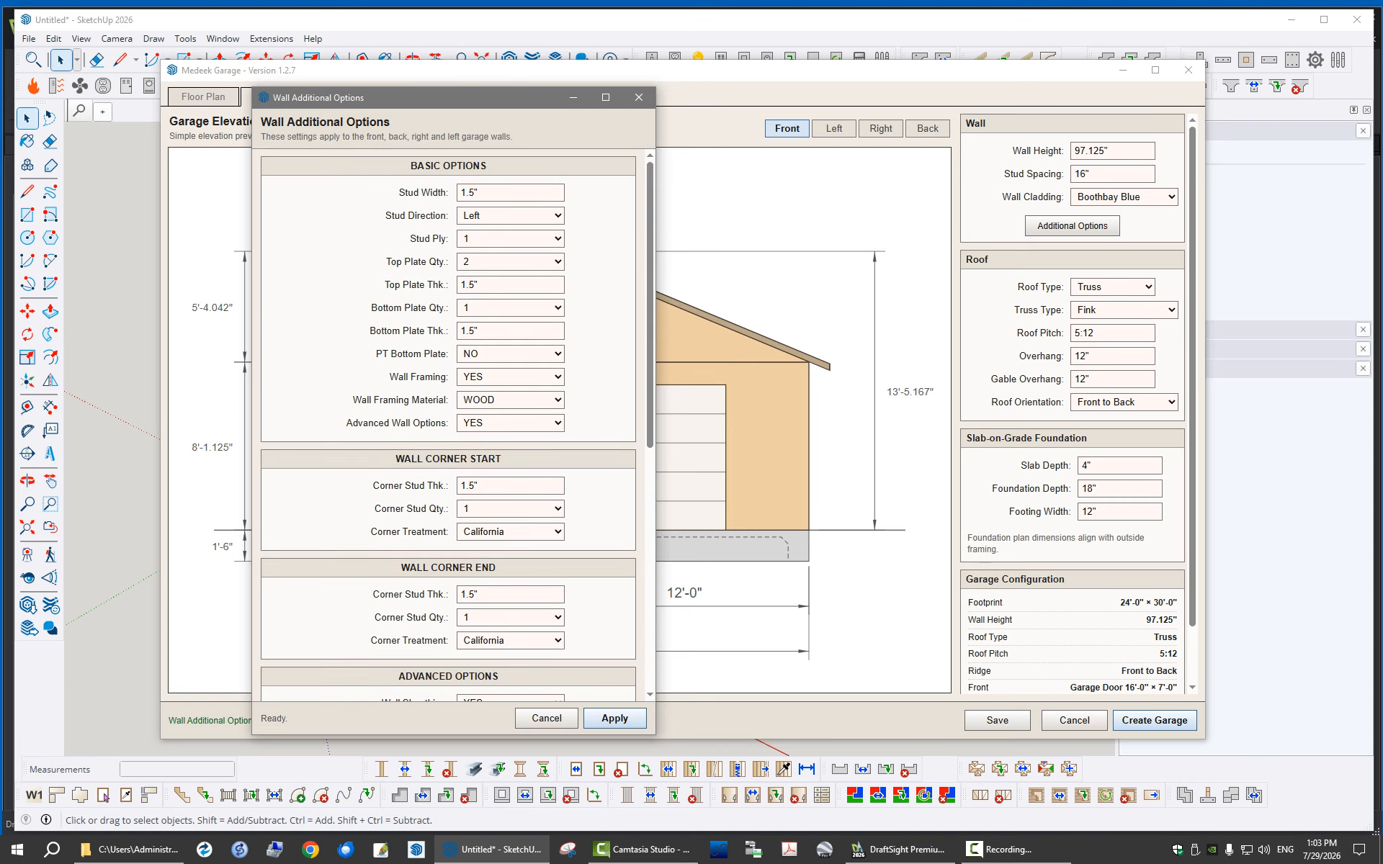
{"action": "left_click_drag", "start_coordinate": [501, 97], "coordinate": [842, 83]}
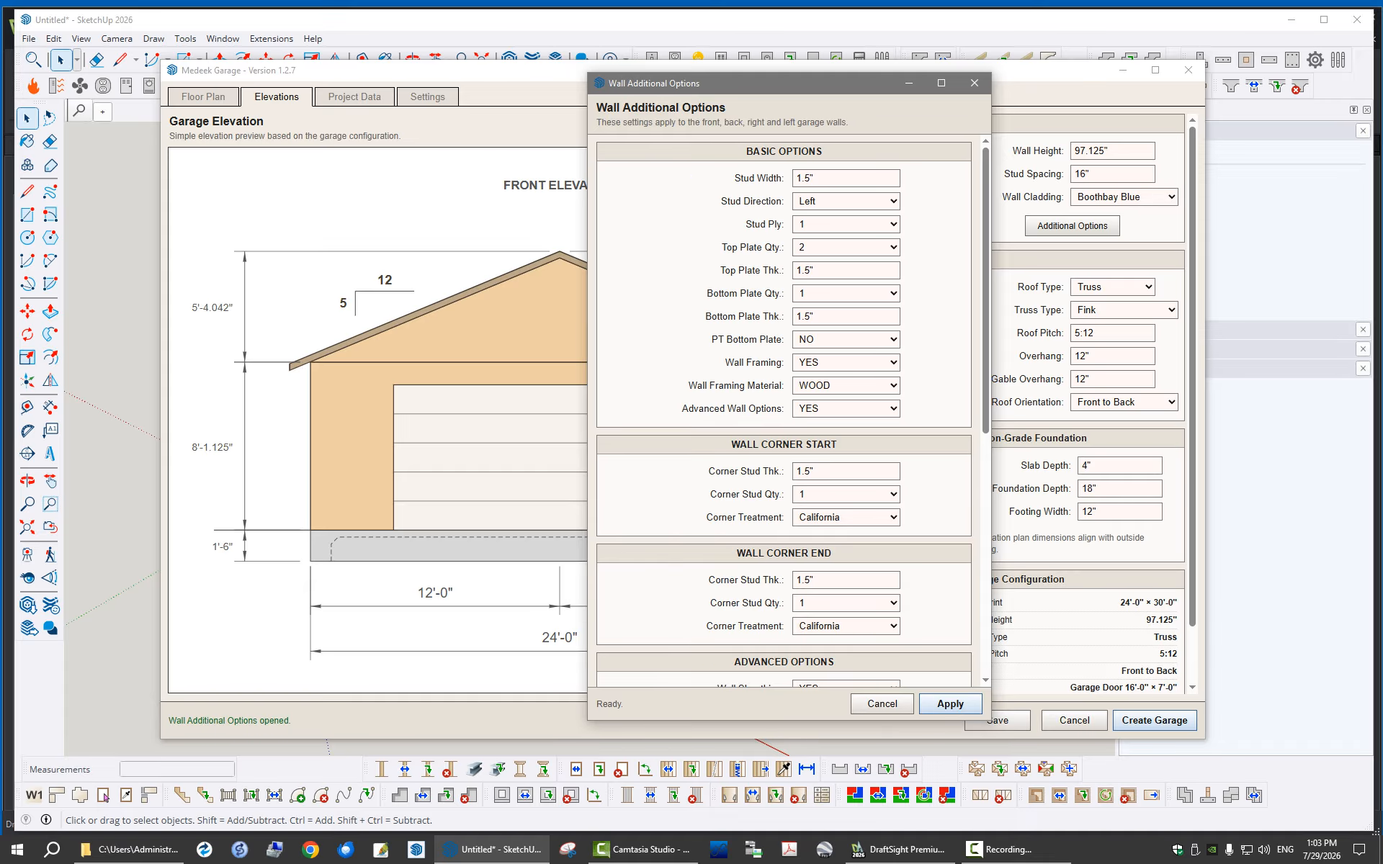
{"action": "scroll", "coordinate": [784, 414], "scroll_direction": "down", "scroll_amount": 6}
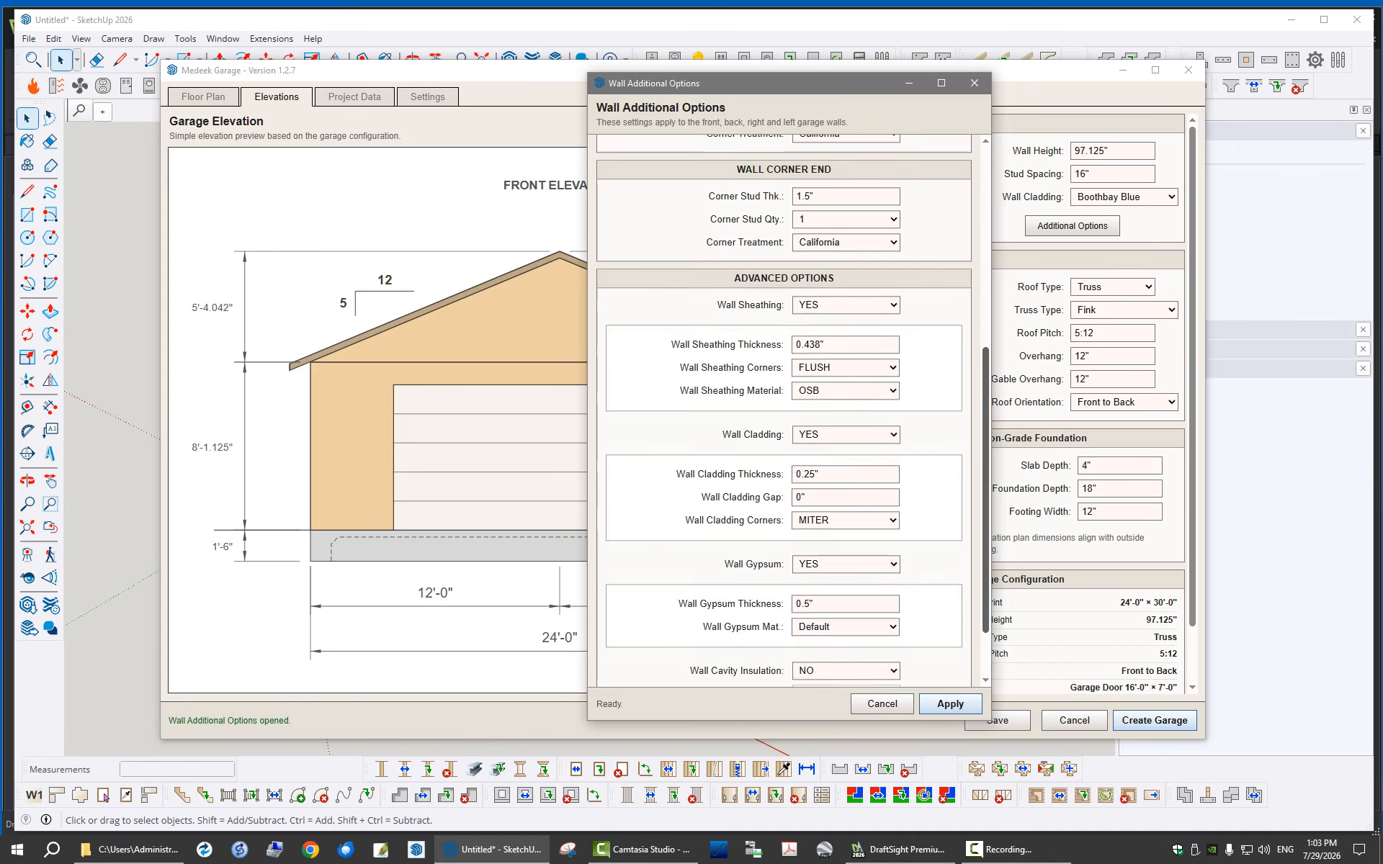
{"action": "scroll", "coordinate": [783, 411], "scroll_direction": "up", "scroll_amount": 6}
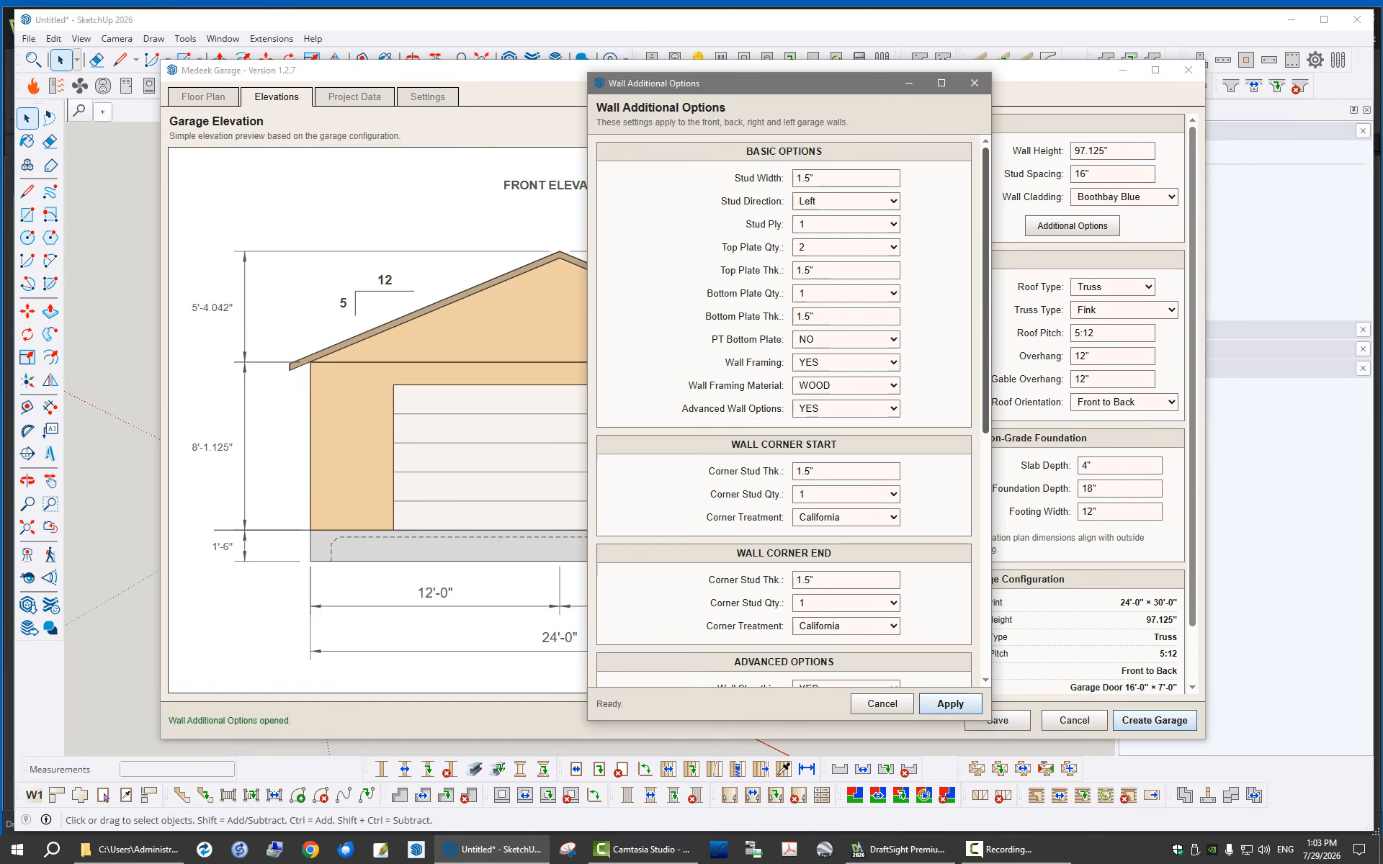
{"action": "left_click_drag", "start_coordinate": [817, 86], "coordinate": [823, 76]}
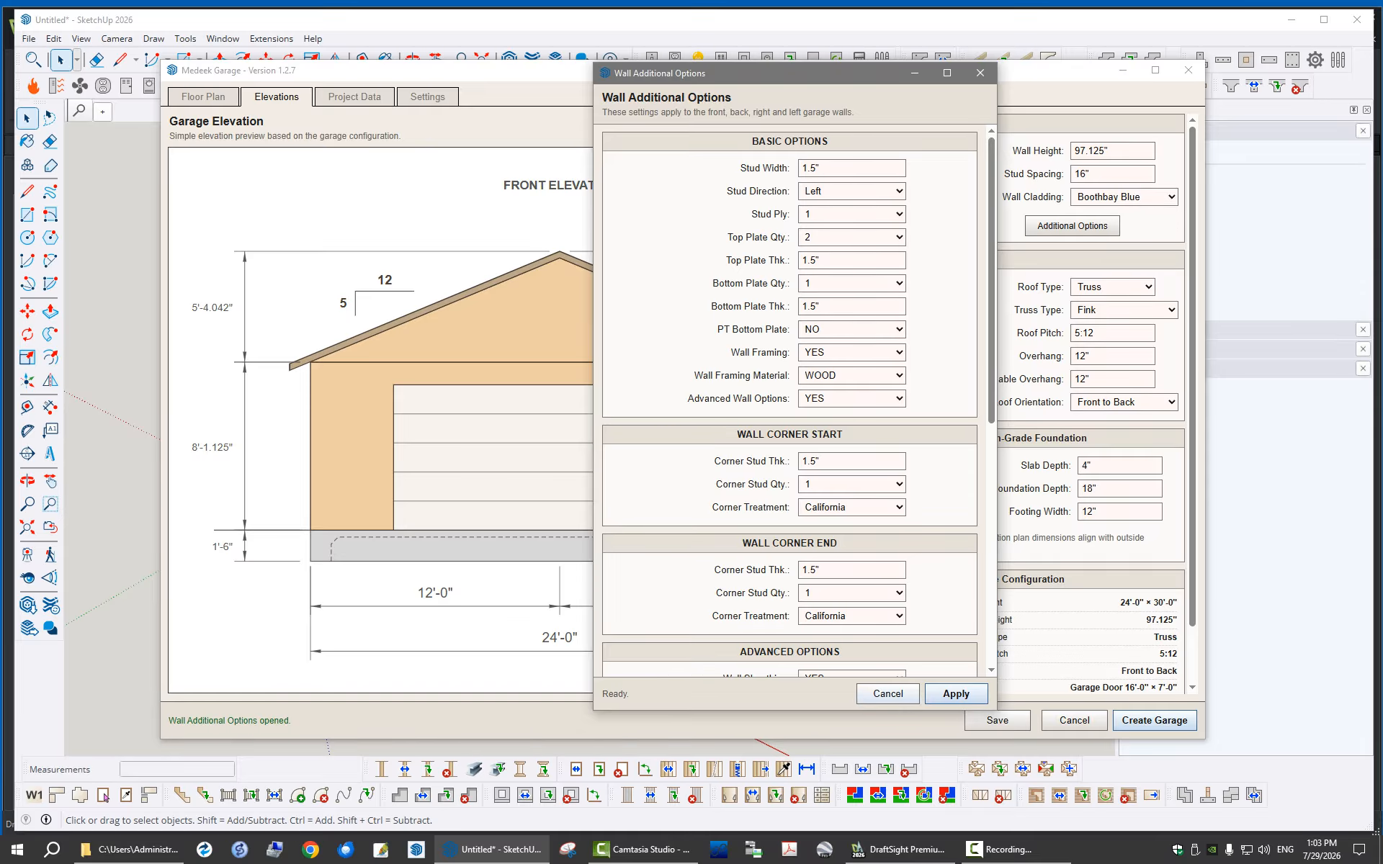
{"action": "left_click", "coordinate": [888, 694]}
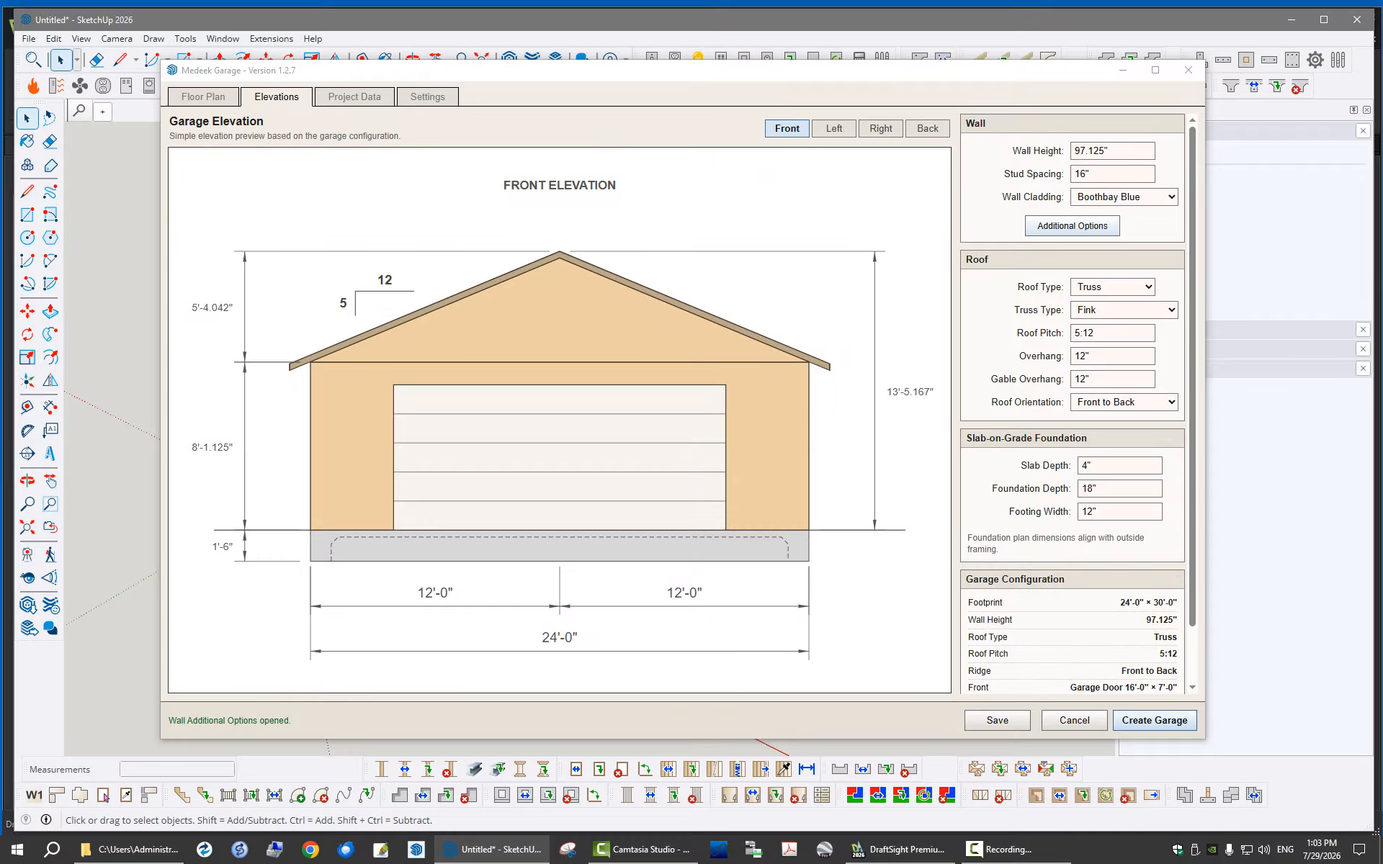
{"action": "left_click", "coordinate": [1073, 226]}
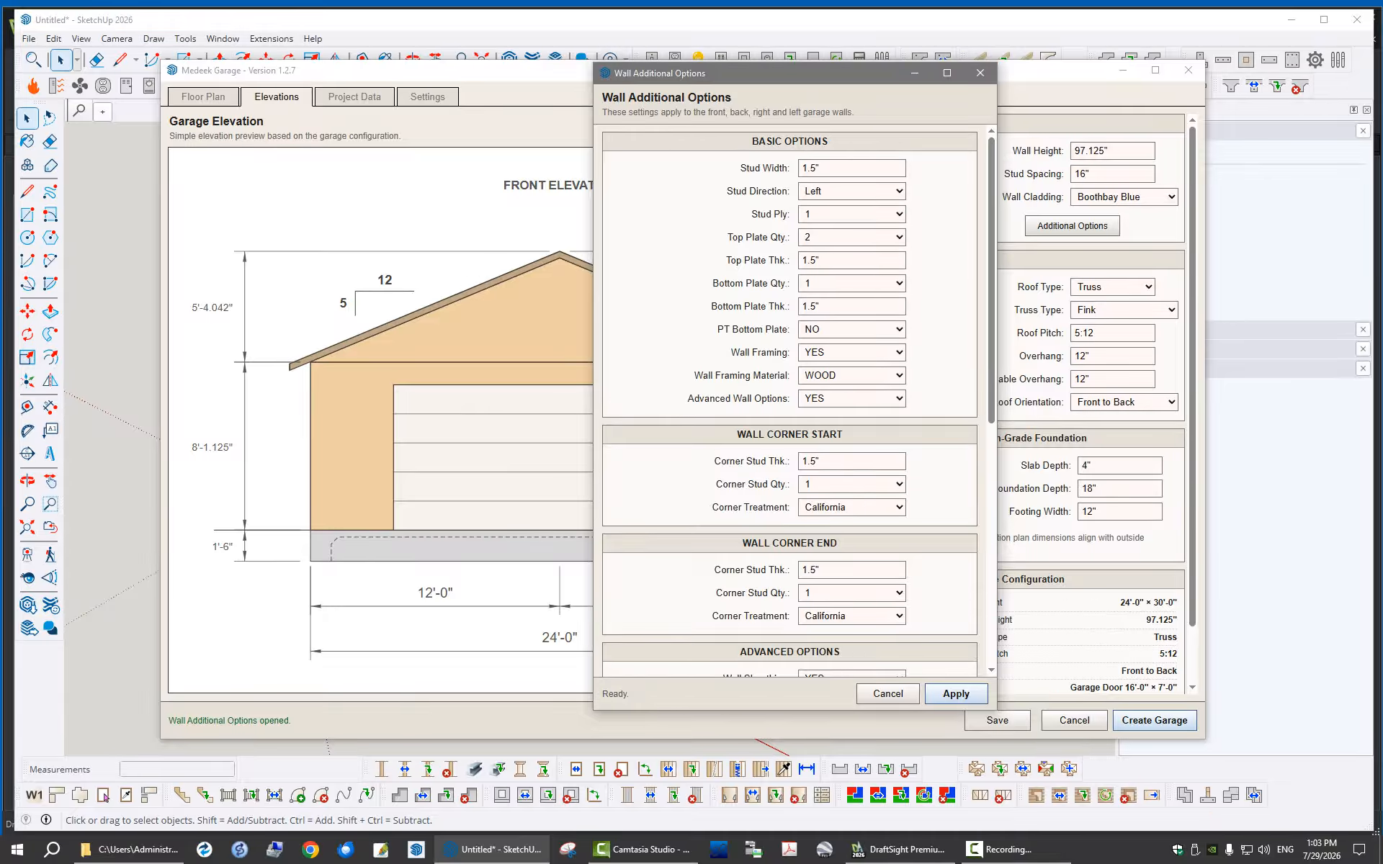
{"action": "left_click", "coordinate": [888, 695]}
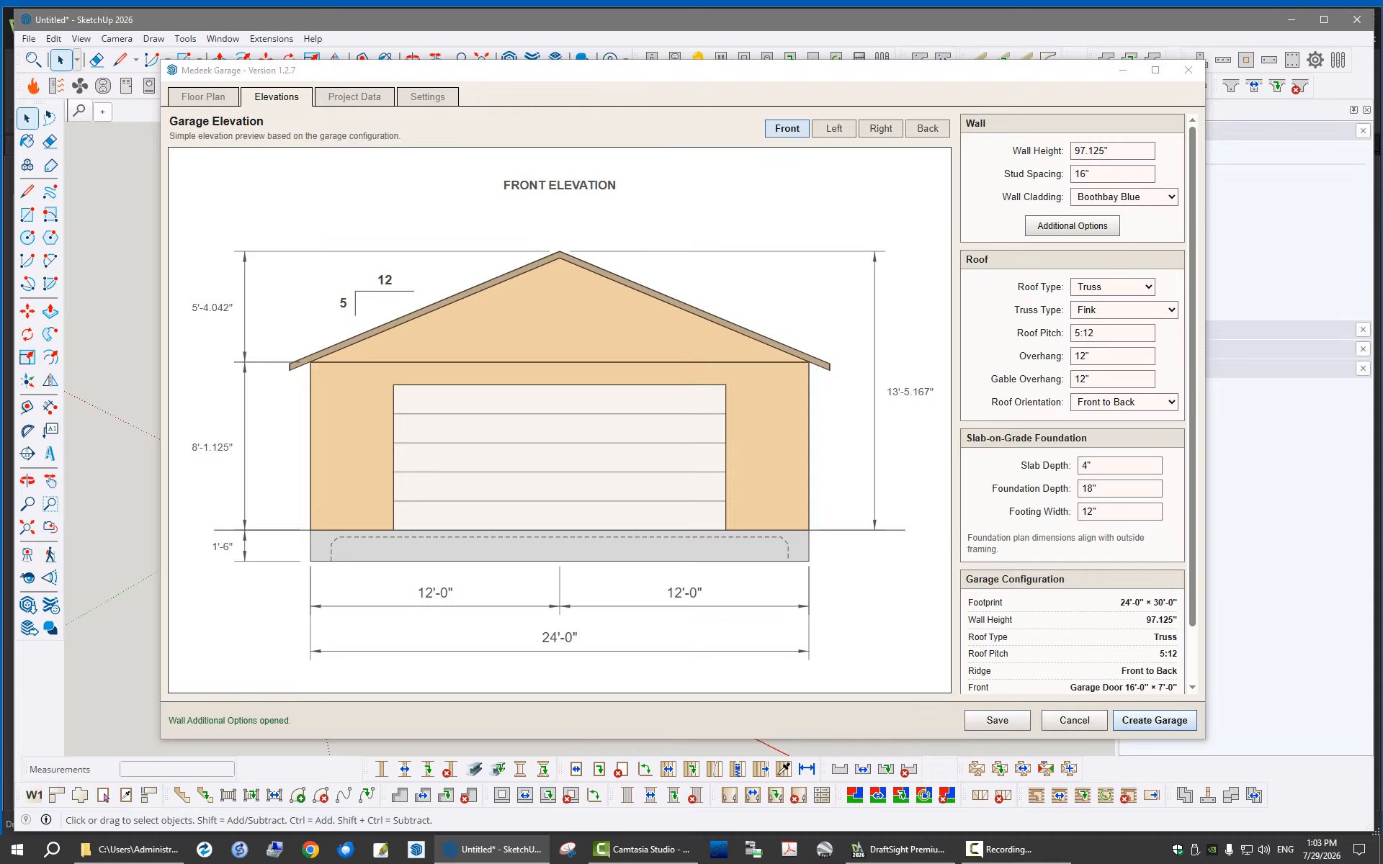
Enter the customer's full name in the customer information of the project data
{"action": "left_click", "coordinate": [355, 97]}
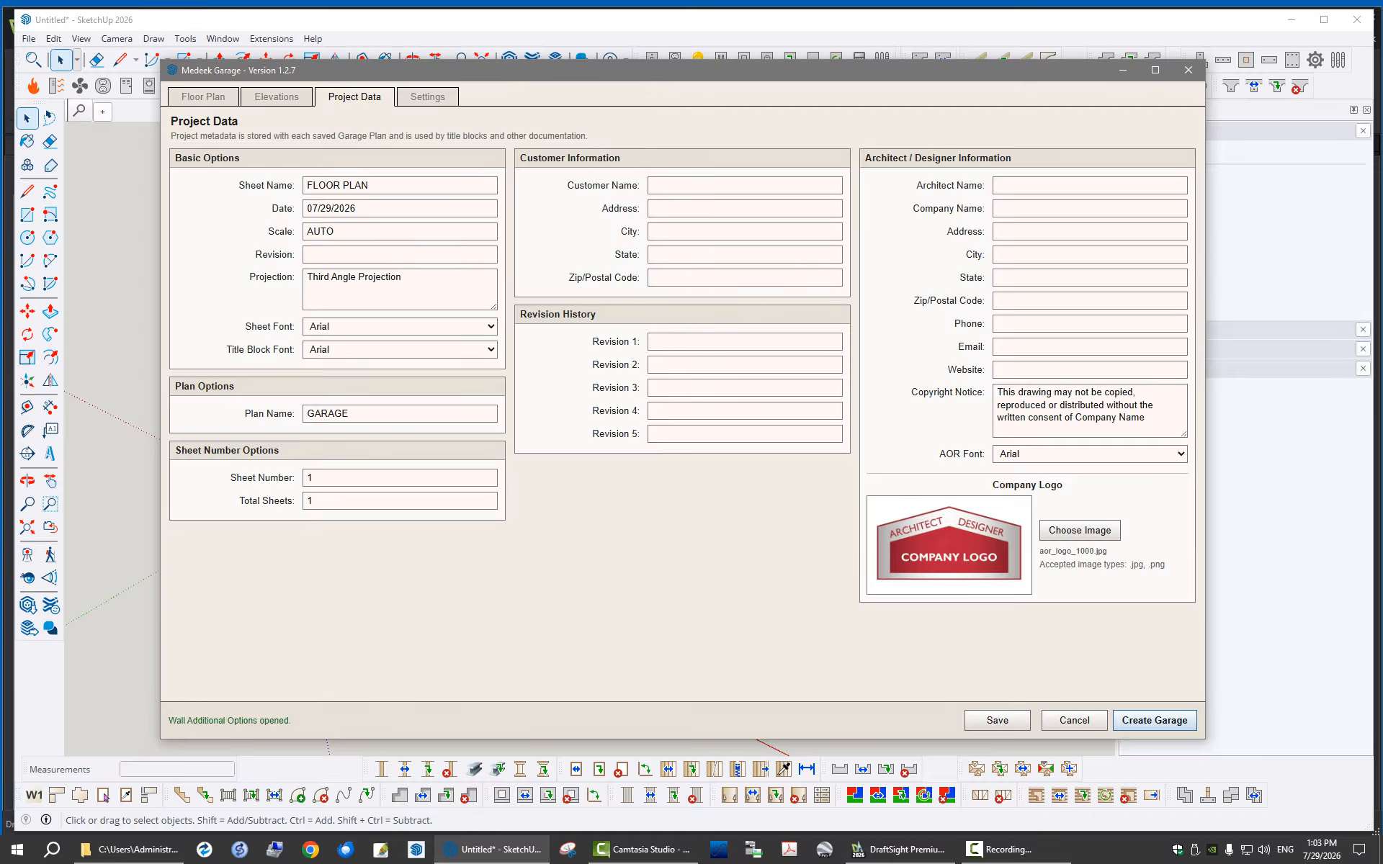
{"action": "left_click", "coordinate": [720, 186]}
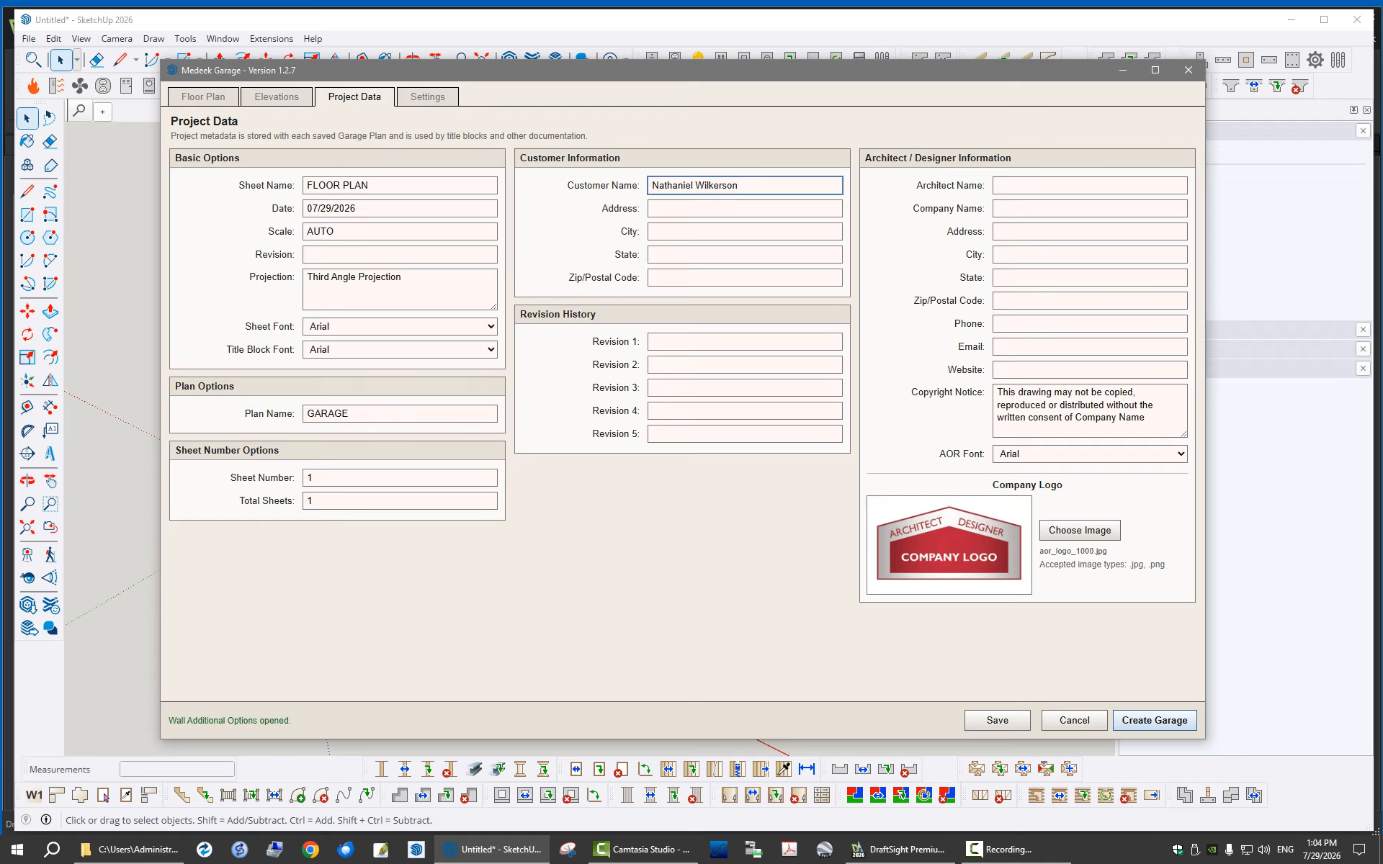
Save the garage design as a new garage plan named PLAN1
{"action": "left_click", "coordinate": [276, 98]}
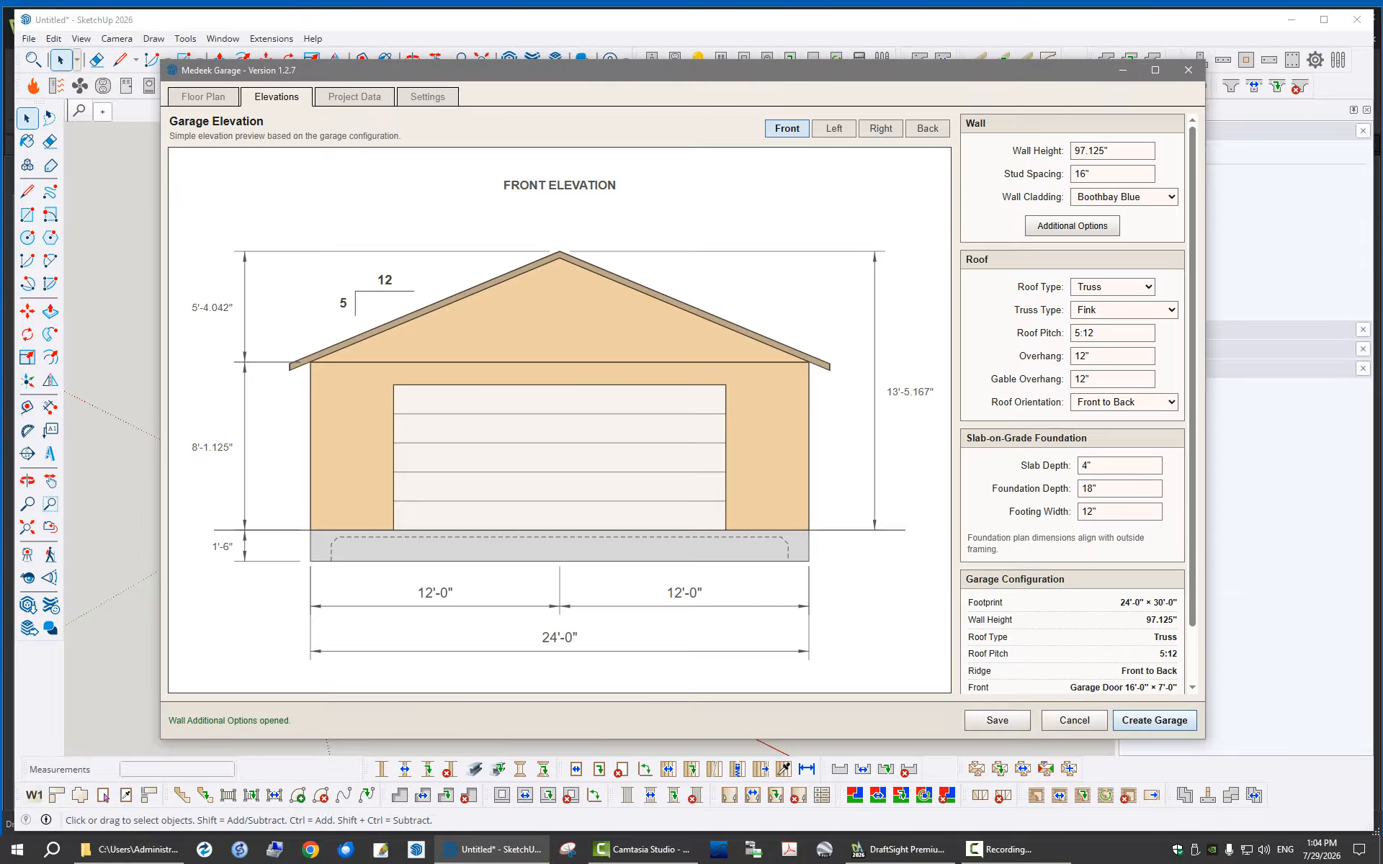
{"action": "left_click", "coordinate": [203, 97]}
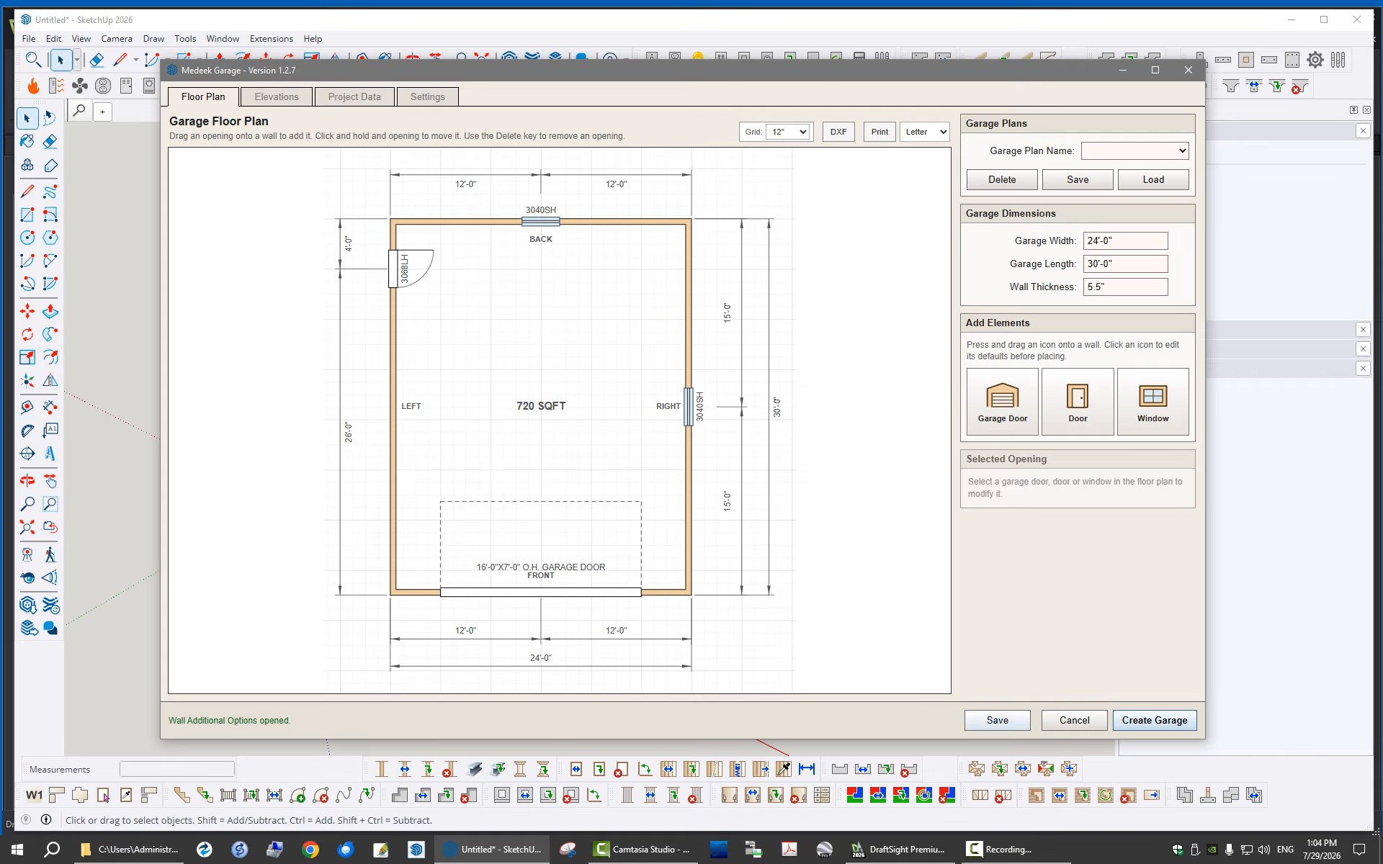
{"action": "left_click", "coordinate": [1084, 179]}
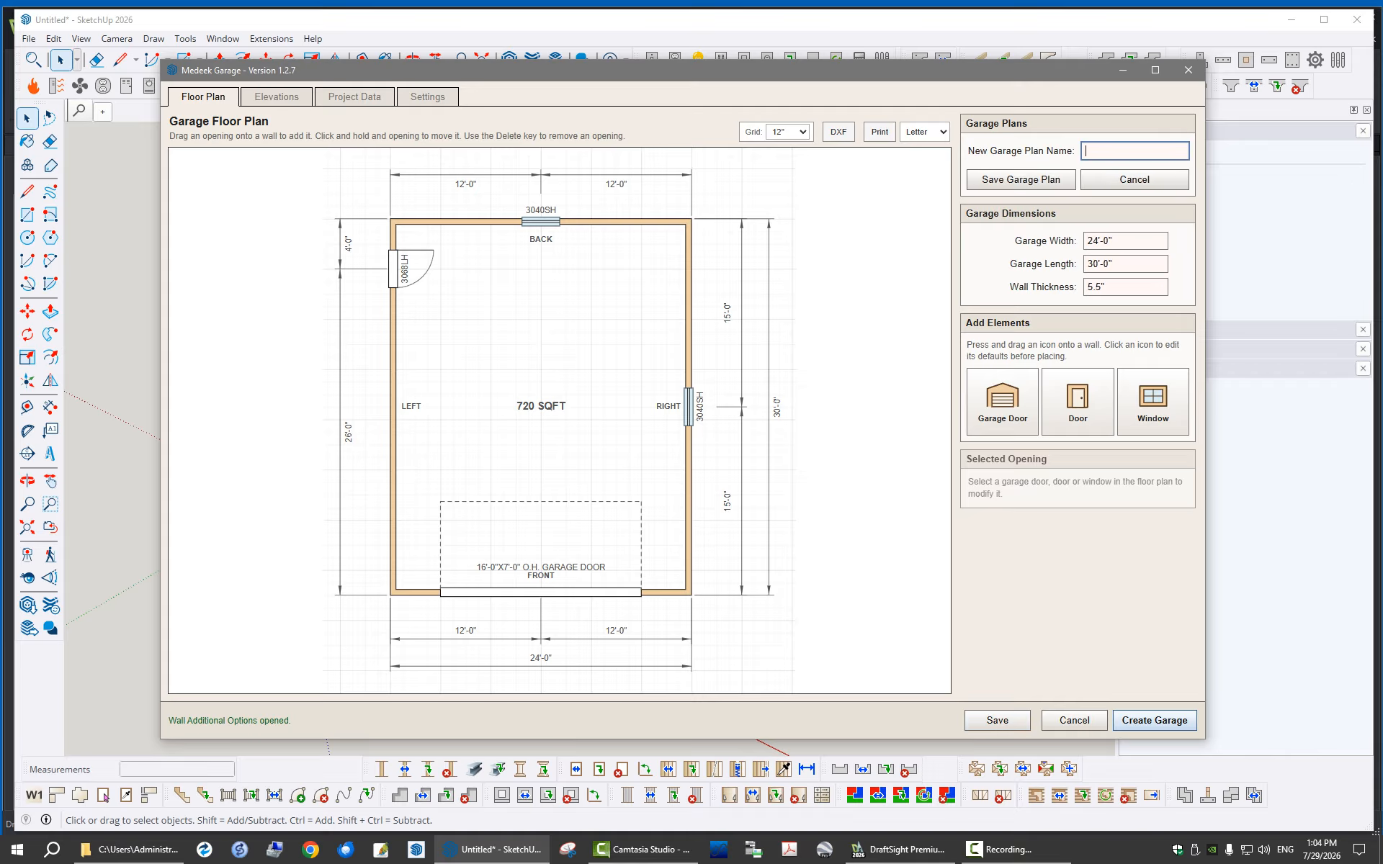
{"action": "type", "text": "PLAN1"}
{"action": "key", "text": "Return"}
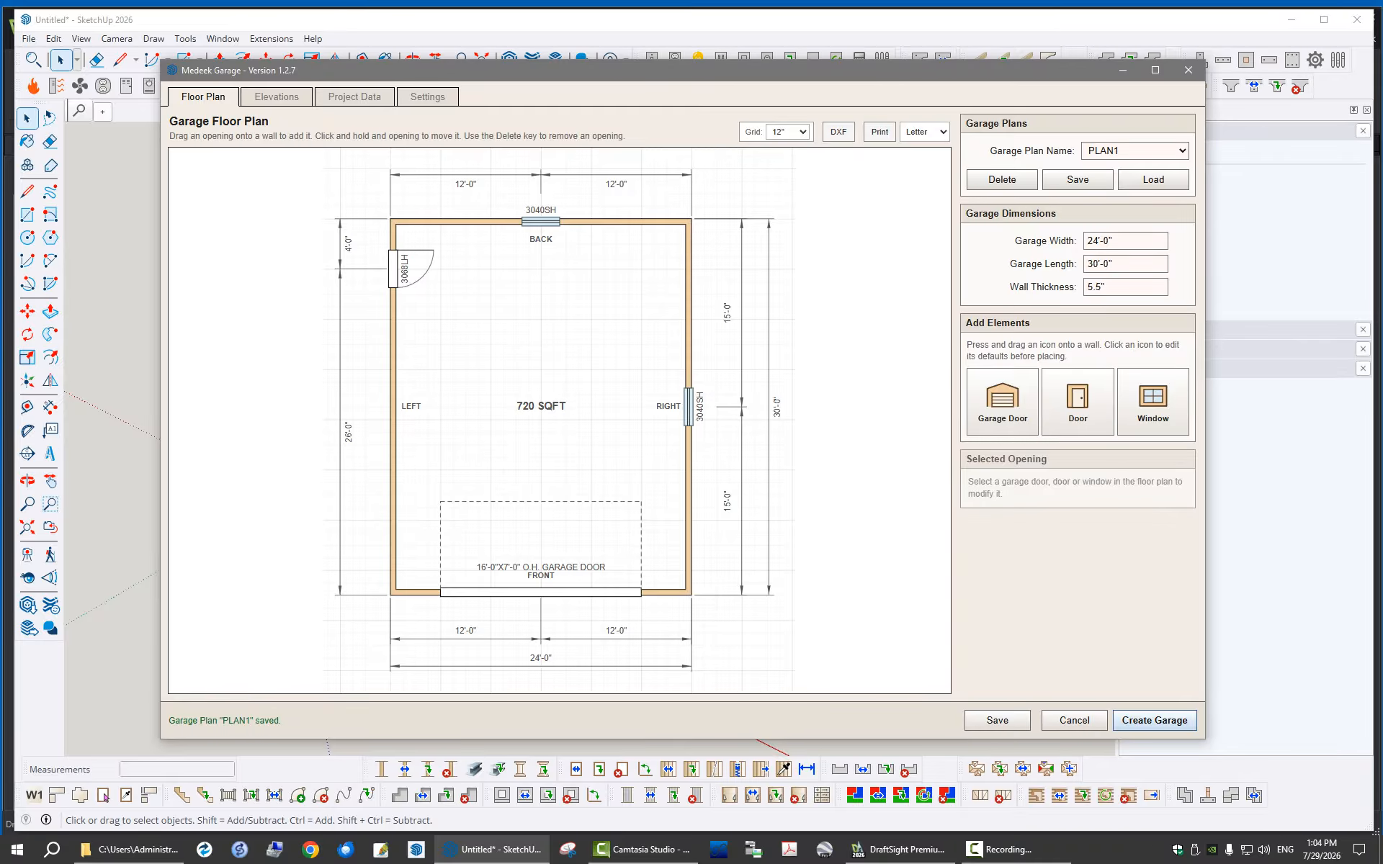
Choose a page border radius in the print options, save the settings and return to the floor plan
{"action": "left_click", "coordinate": [427, 97]}
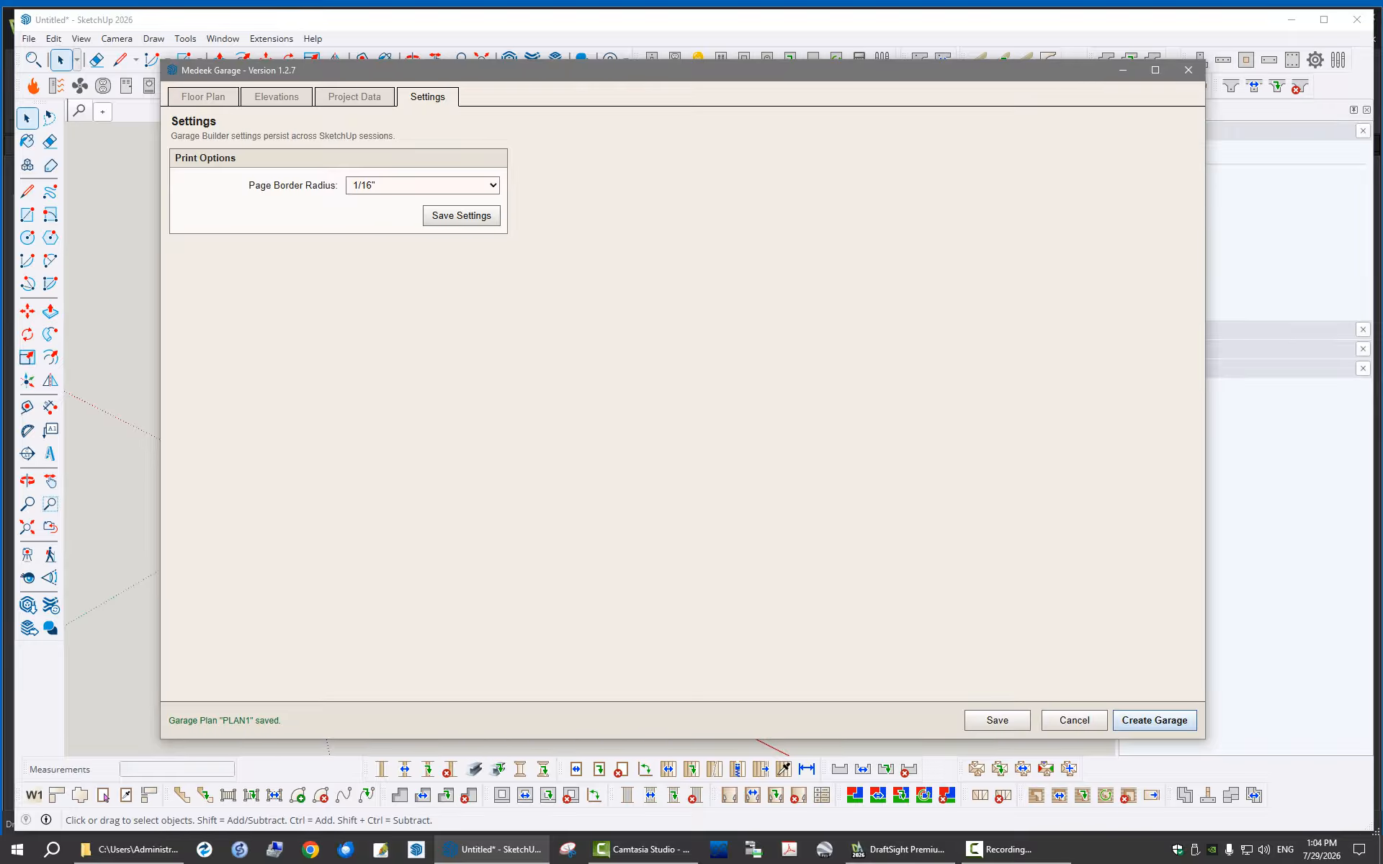
{"action": "left_click", "coordinate": [432, 186]}
{"action": "left_click", "coordinate": [425, 255]}
{"action": "left_click", "coordinate": [461, 216]}
{"action": "left_click", "coordinate": [354, 97]}
{"action": "left_click", "coordinate": [277, 96]}
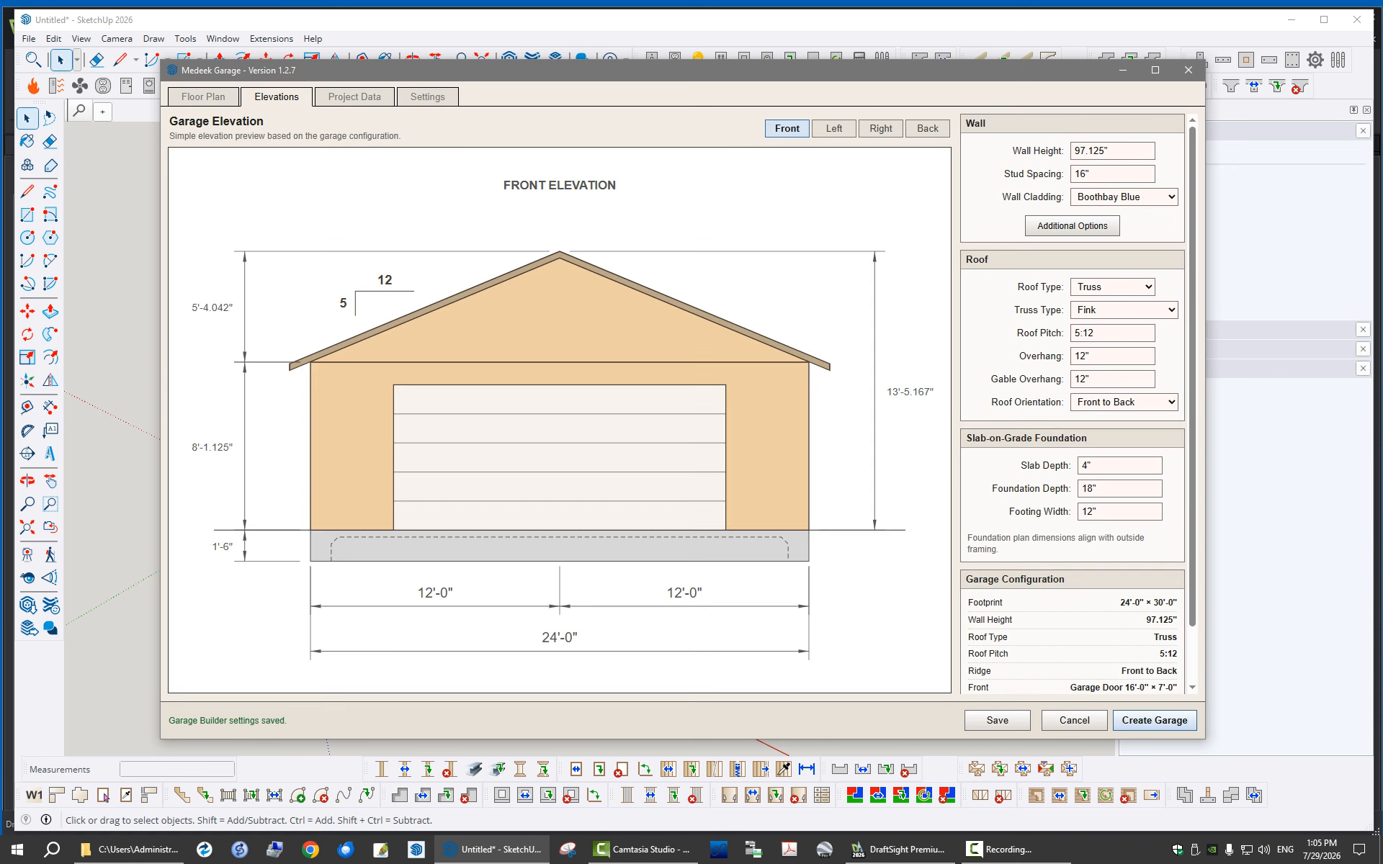
{"action": "left_click", "coordinate": [203, 97]}
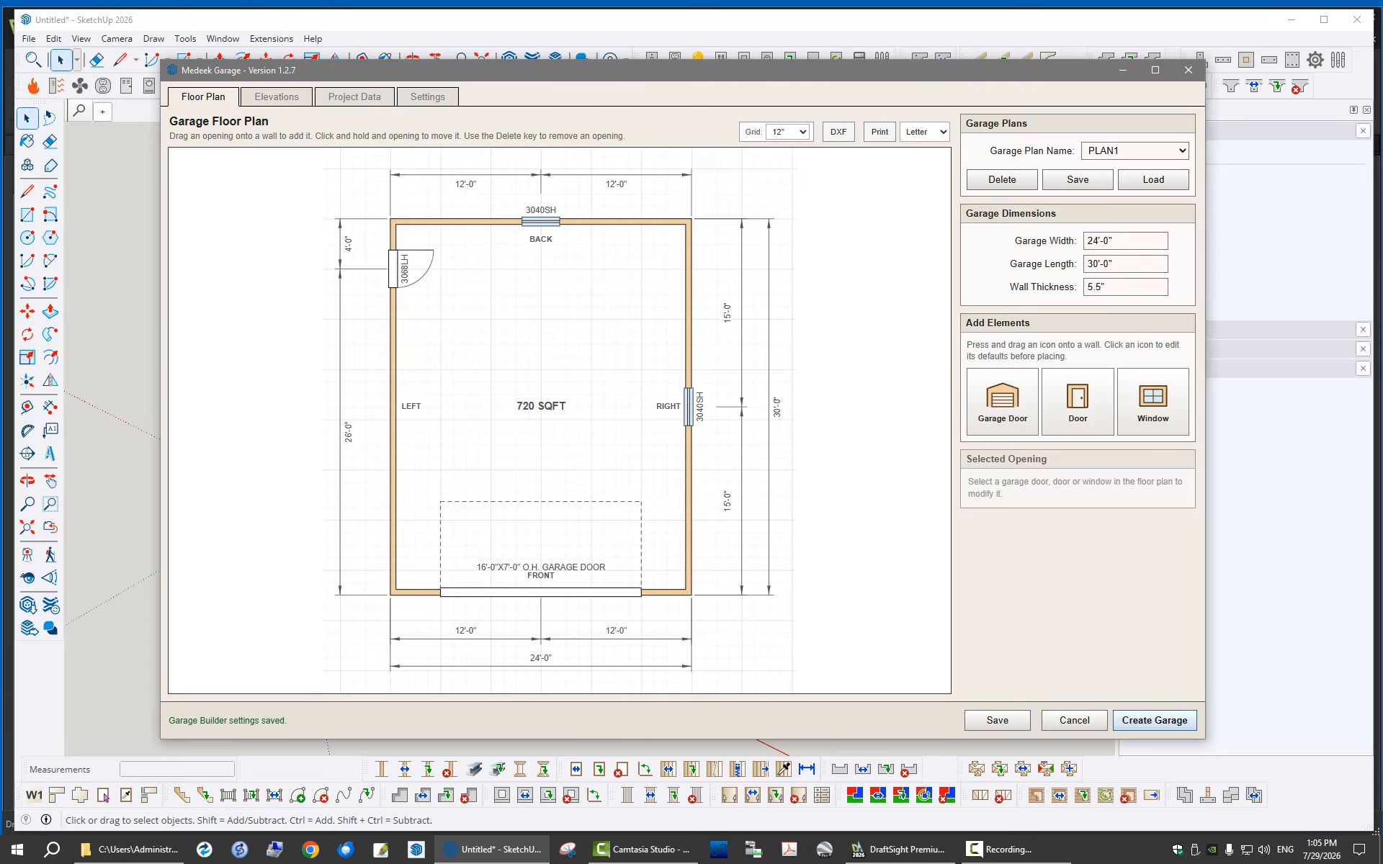
Open the print preview of the floor plan at Letter size and choose Adobe PDF as the printer
{"action": "left_click", "coordinate": [925, 132]}
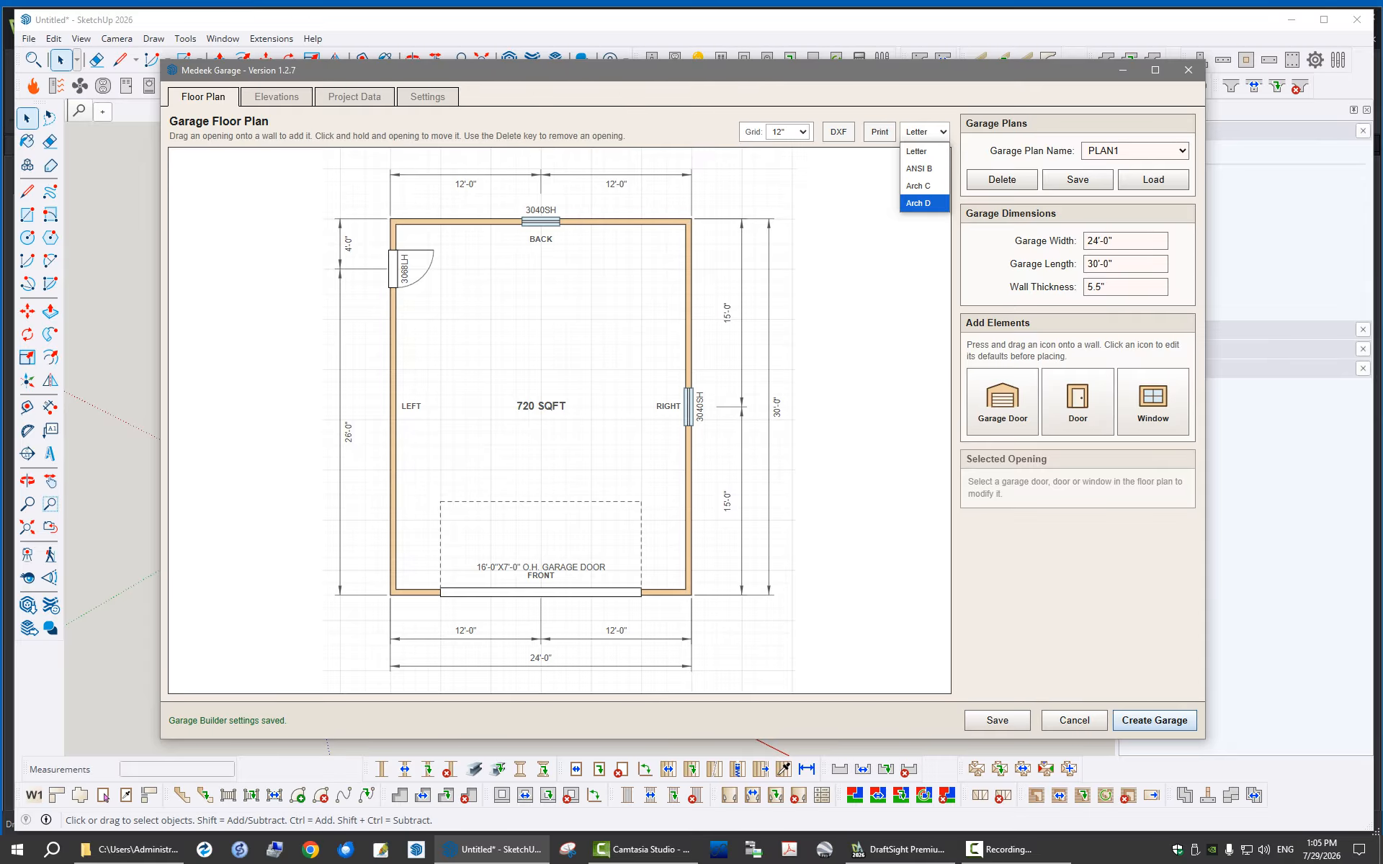
{"action": "key", "text": "Escape"}
{"action": "left_click", "coordinate": [880, 132]}
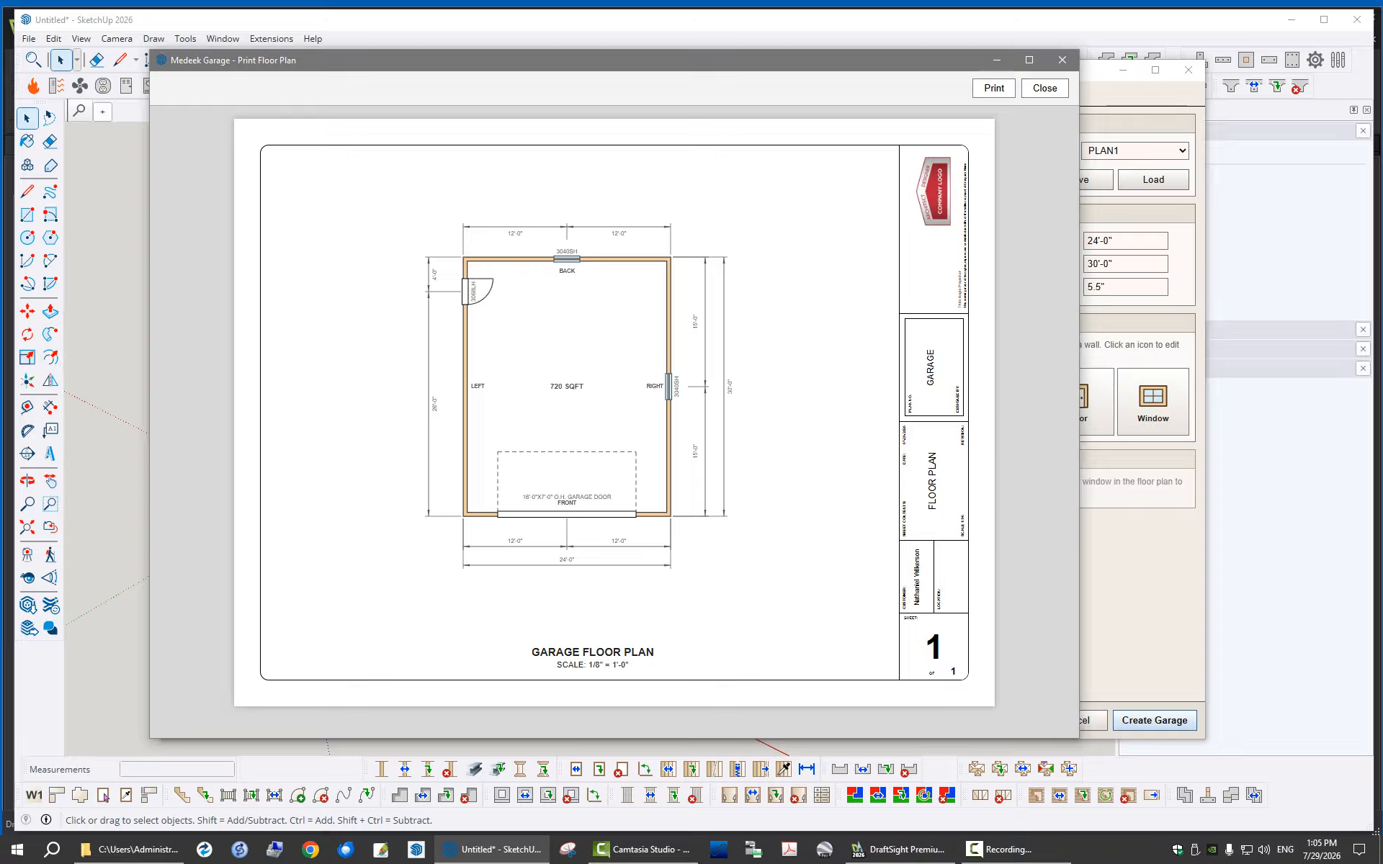
{"action": "left_click", "coordinate": [994, 88]}
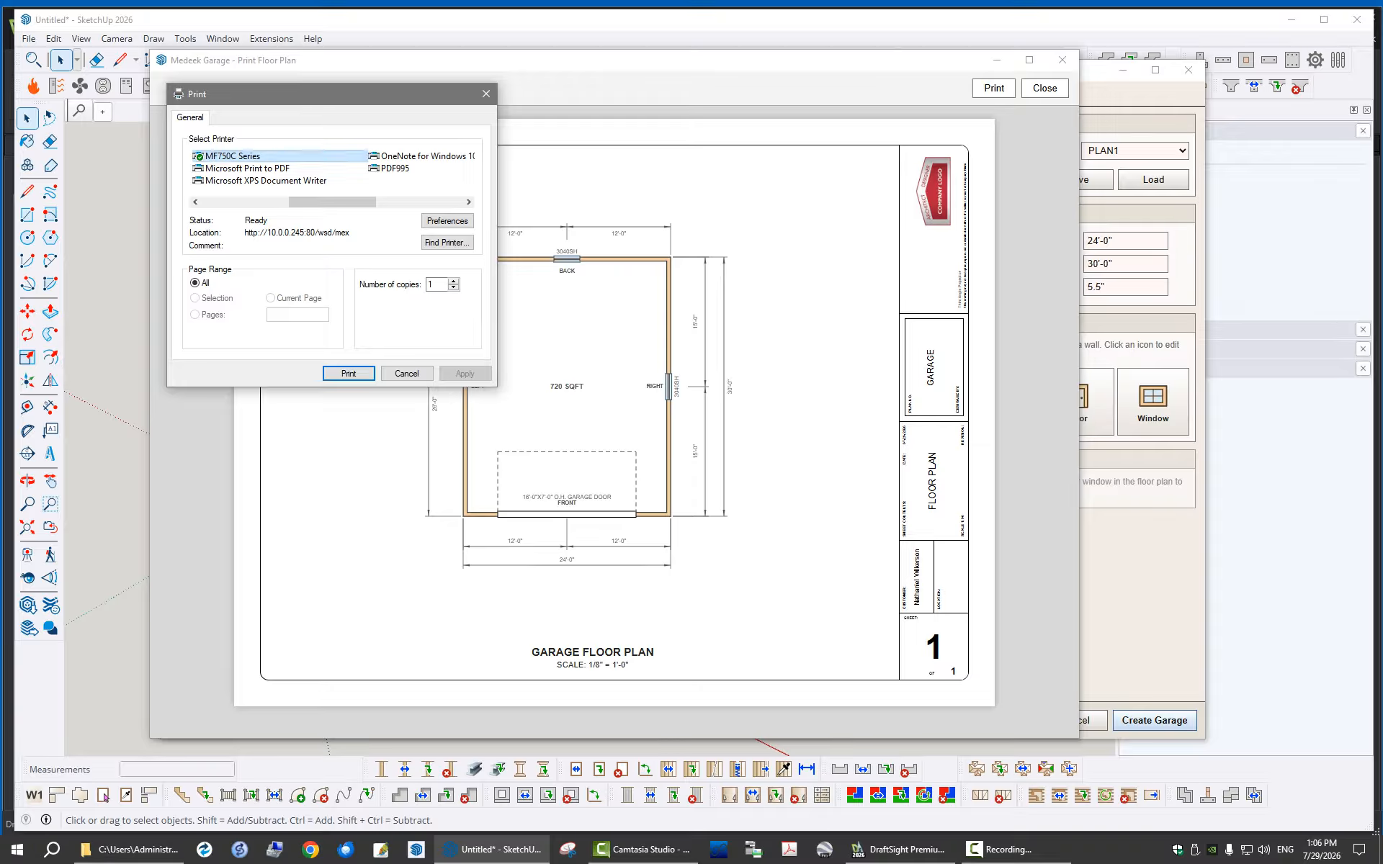
{"action": "left_click_drag", "start_coordinate": [331, 203], "coordinate": [242, 202]}
{"action": "left_click", "coordinate": [227, 156]}
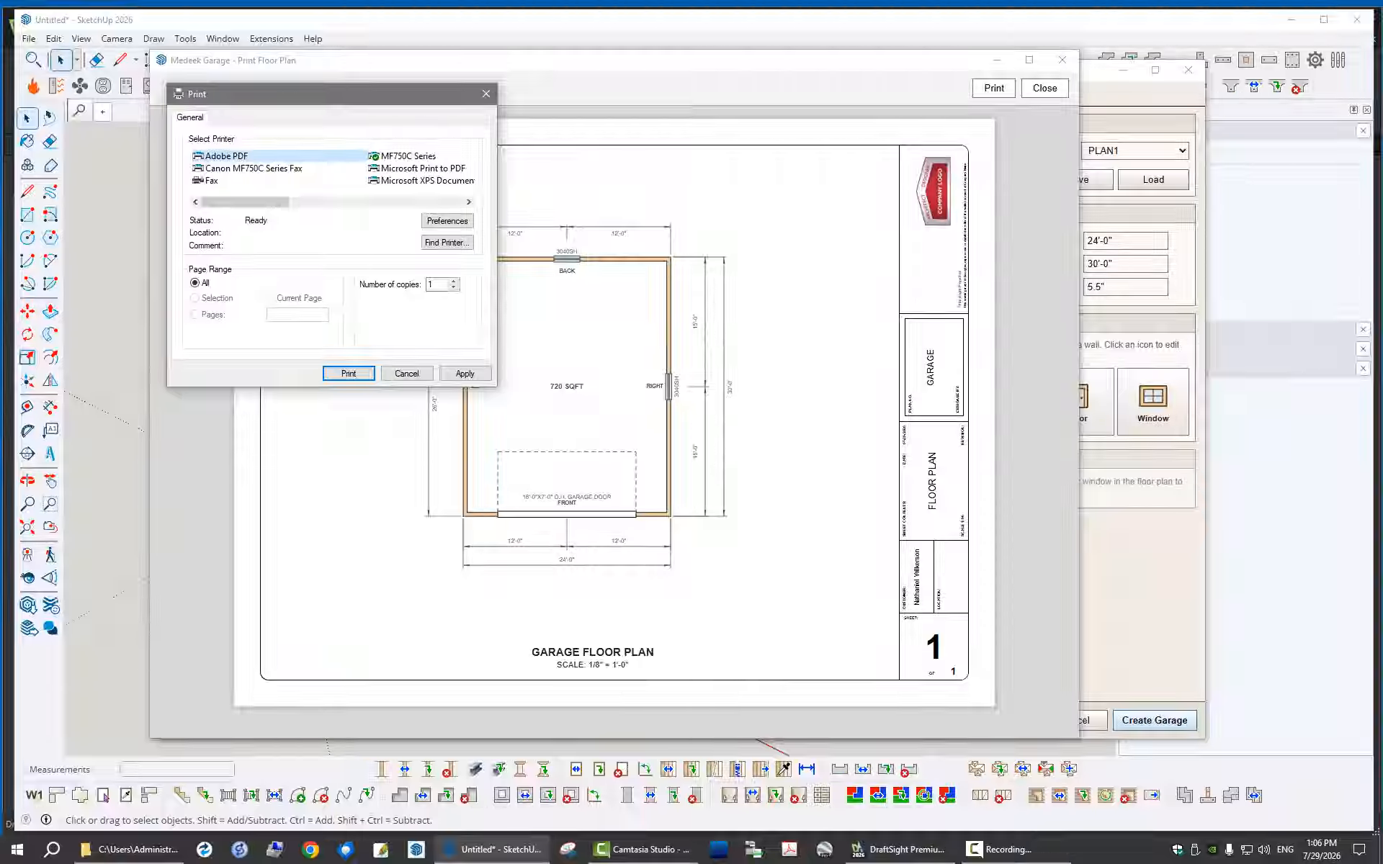
Set the Adobe PDF page orientation to Landscape in the printing preferences
{"action": "left_click", "coordinate": [447, 220]}
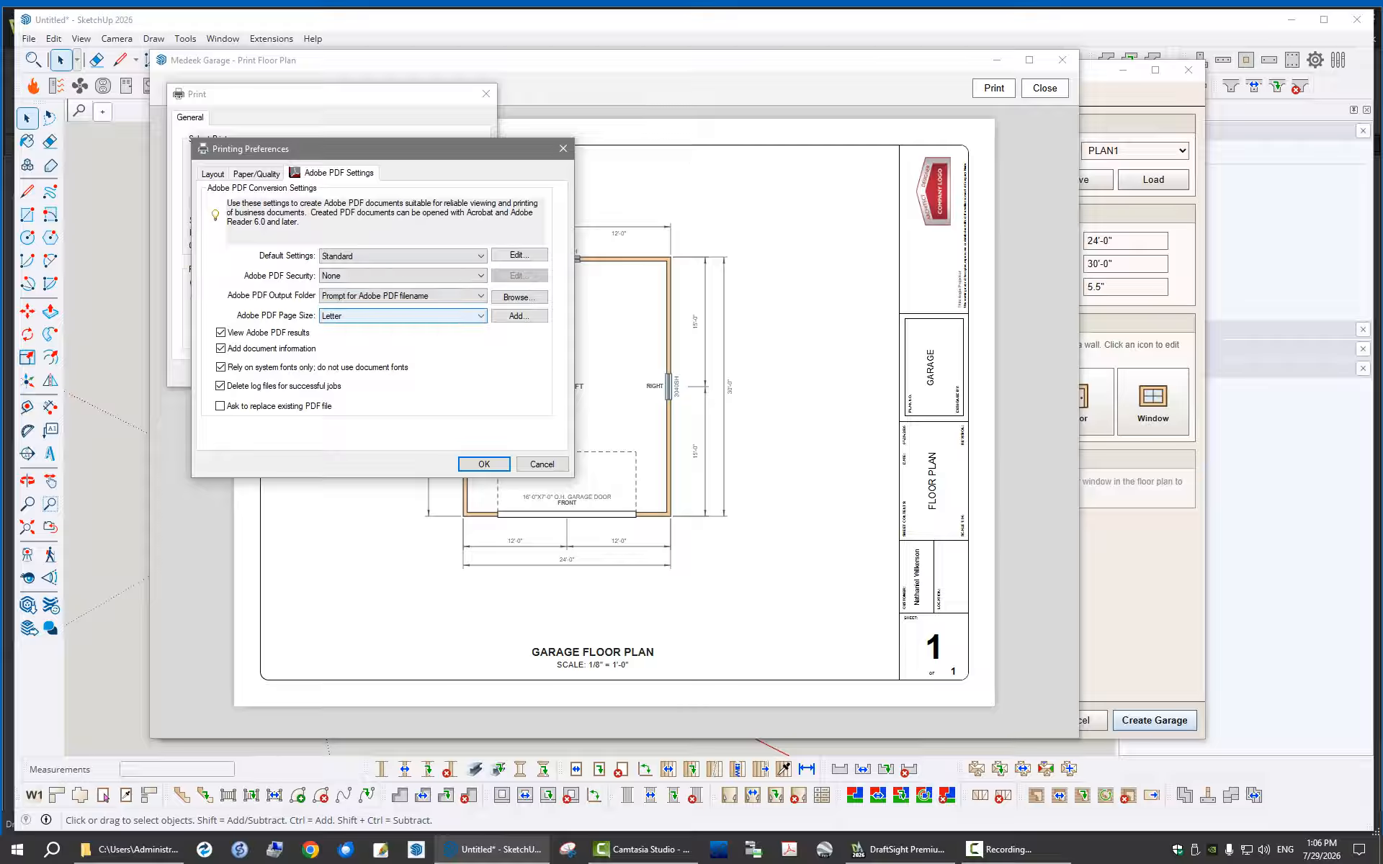
{"action": "left_click", "coordinate": [213, 173]}
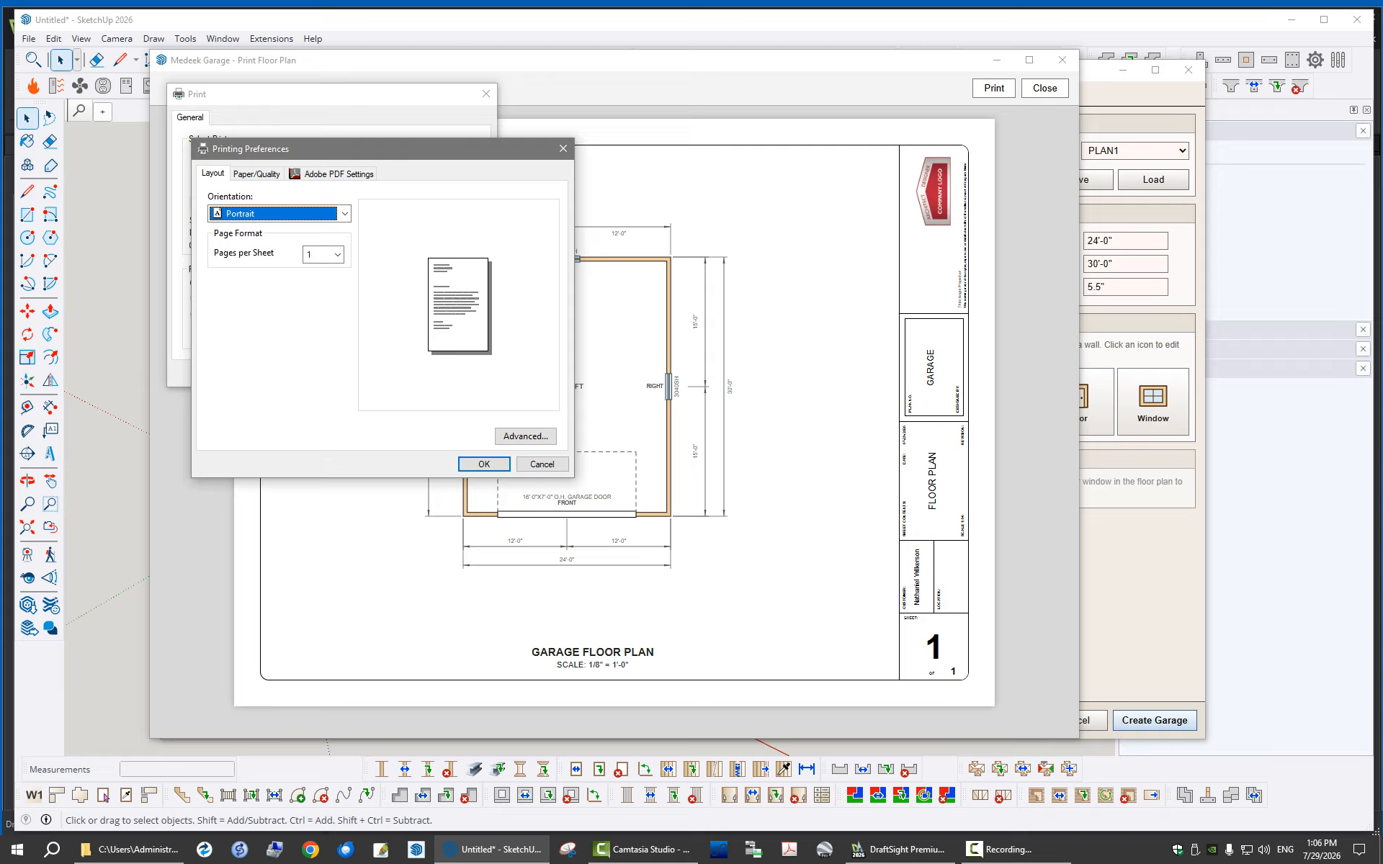
{"action": "left_click", "coordinate": [344, 214]}
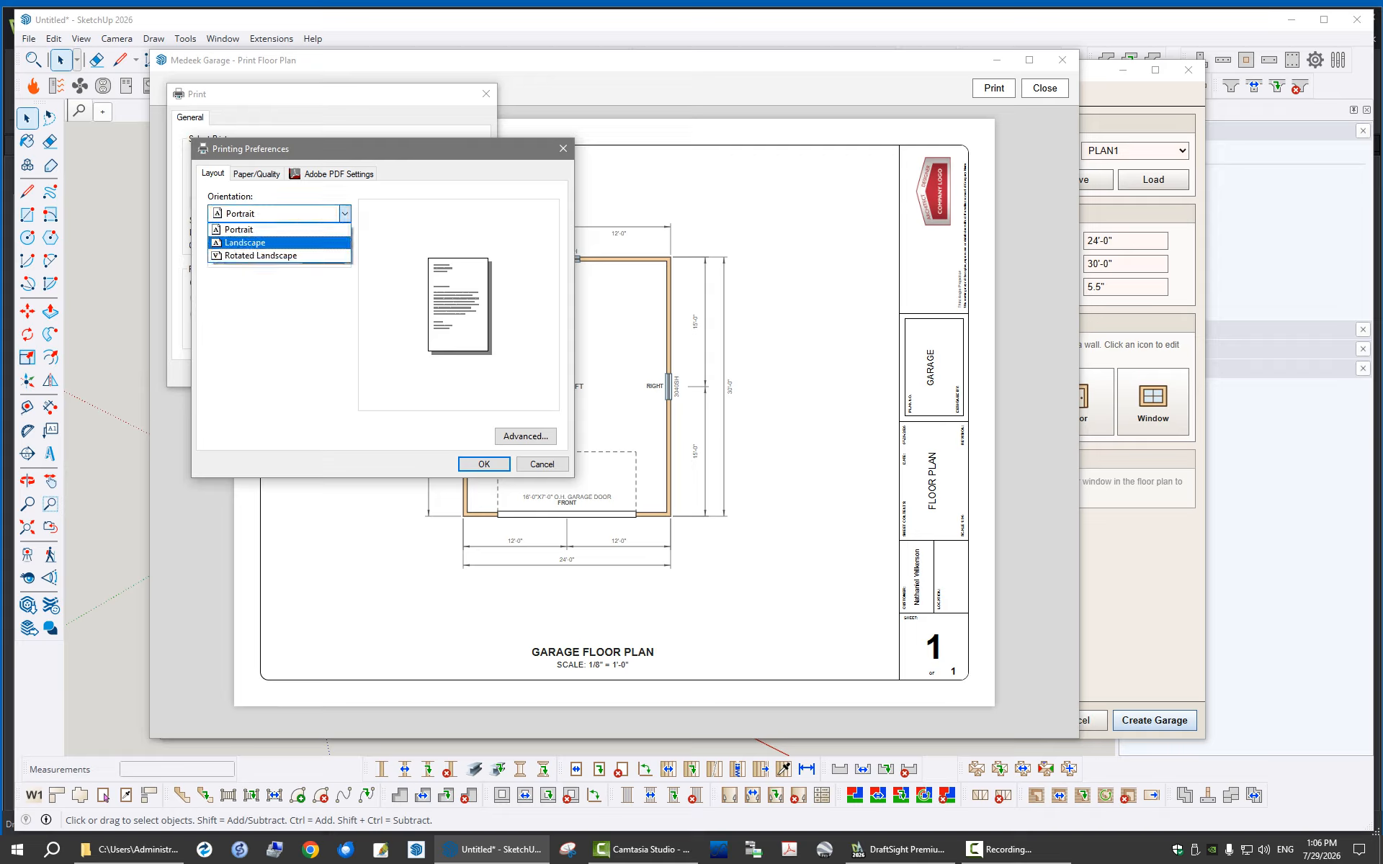
{"action": "left_click", "coordinate": [249, 242]}
{"action": "left_click", "coordinate": [490, 464]}
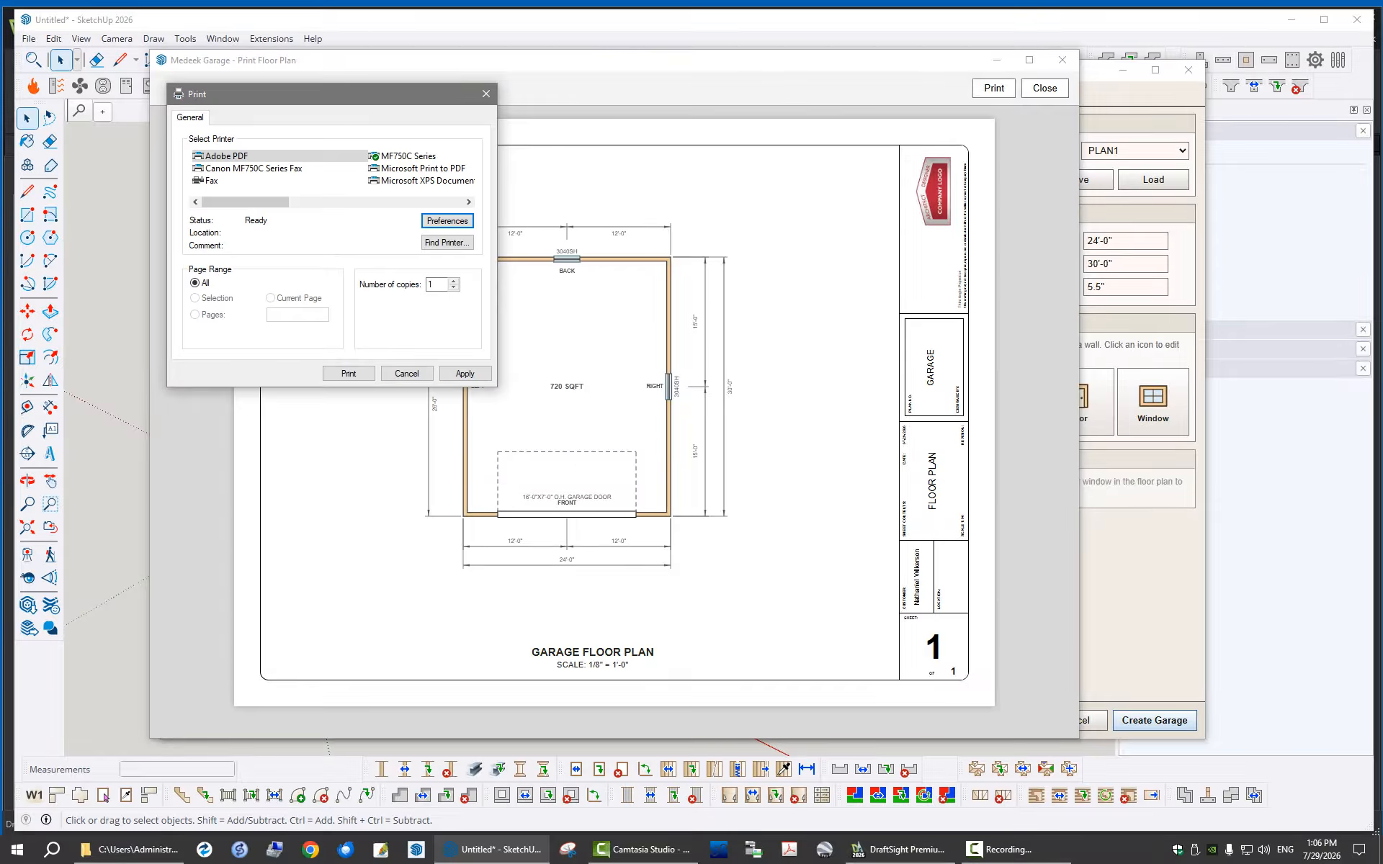
Print the floor plan to Garage Floor Plan.pdf on the Desktop, review the PDF, and close it and the print preview
{"action": "left_click", "coordinate": [348, 374]}
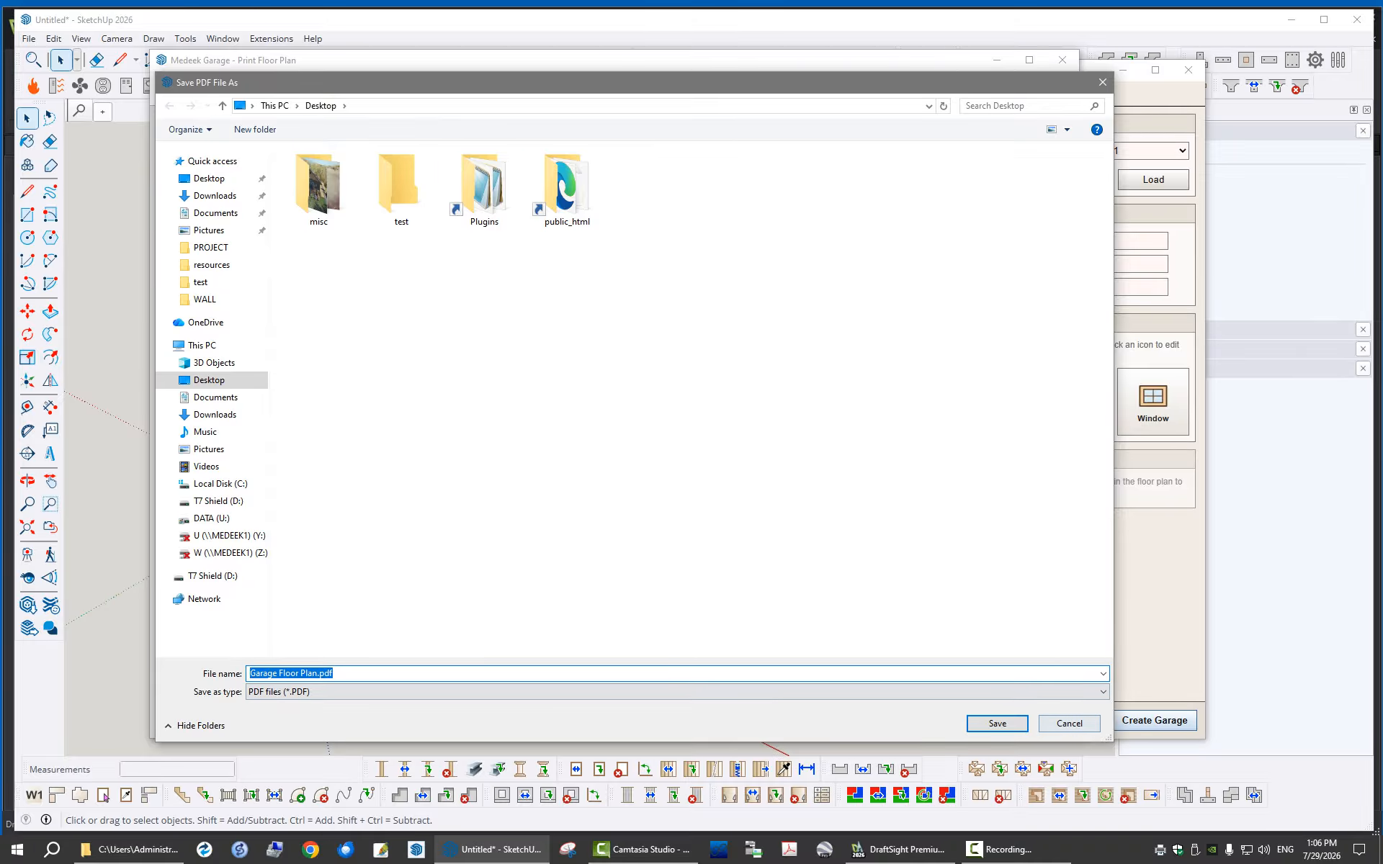
{"action": "key", "text": "Return"}
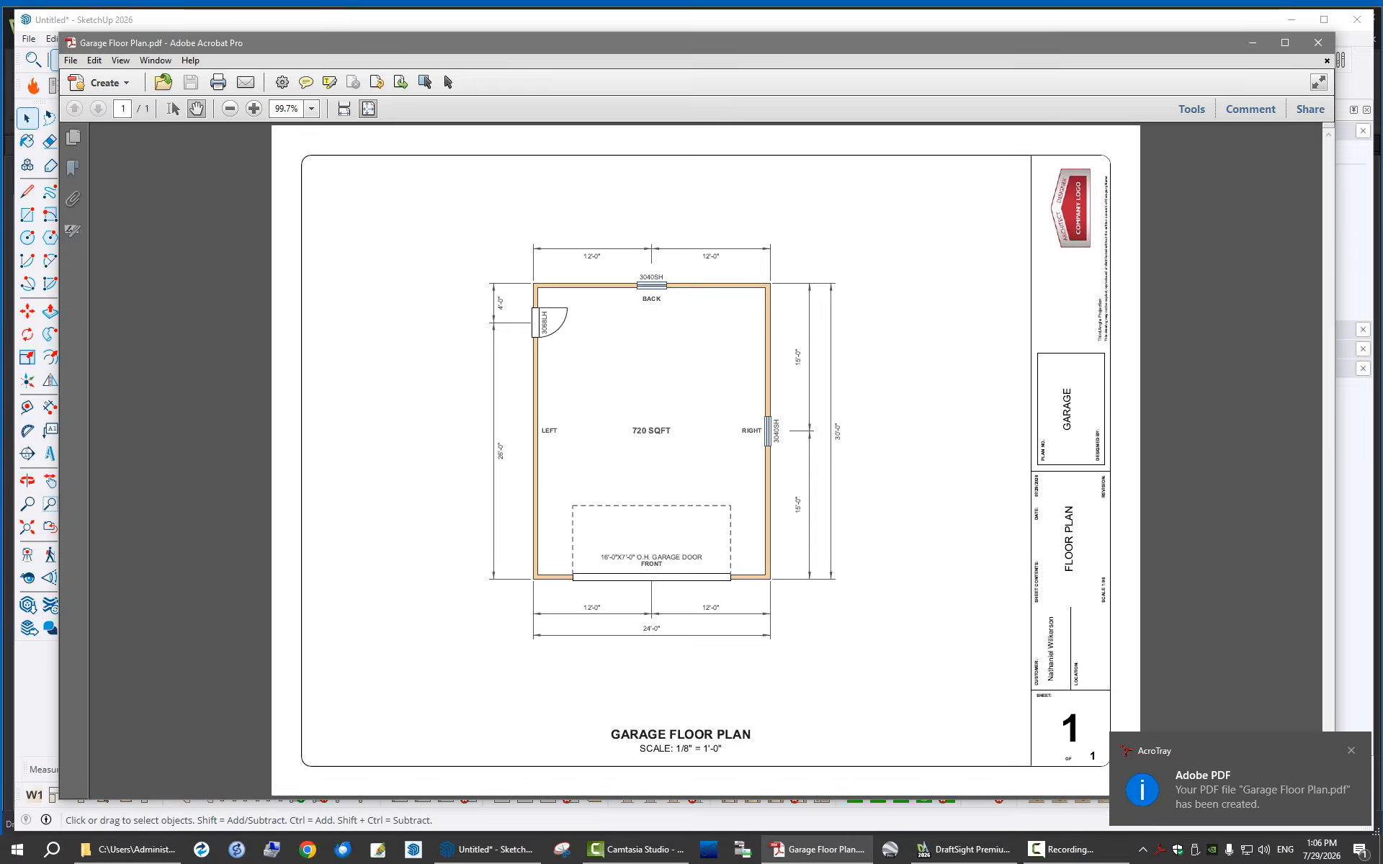
{"action": "left_click_drag", "start_coordinate": [941, 45], "coordinate": [910, 14]}
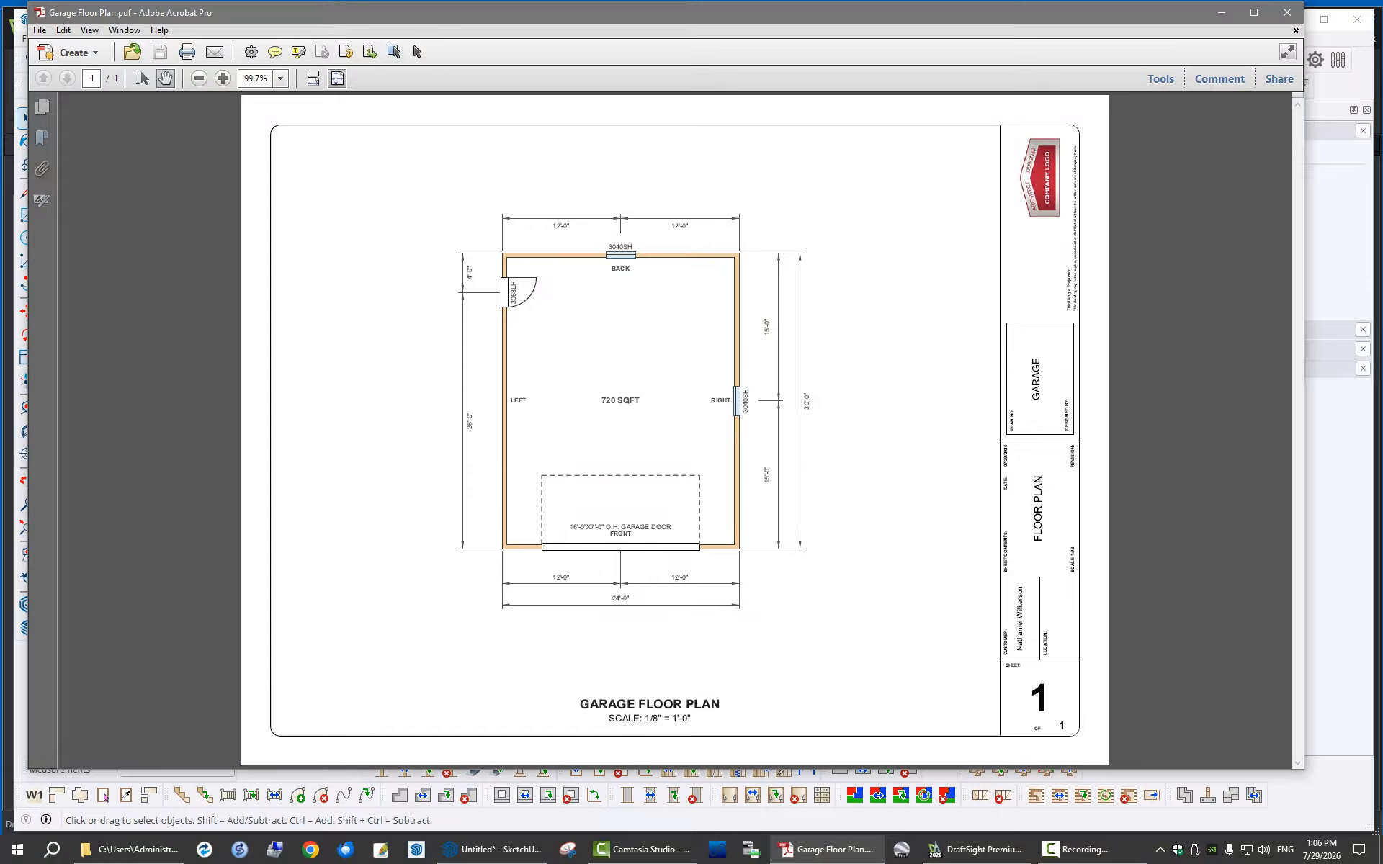
{"action": "left_click", "coordinate": [1288, 13]}
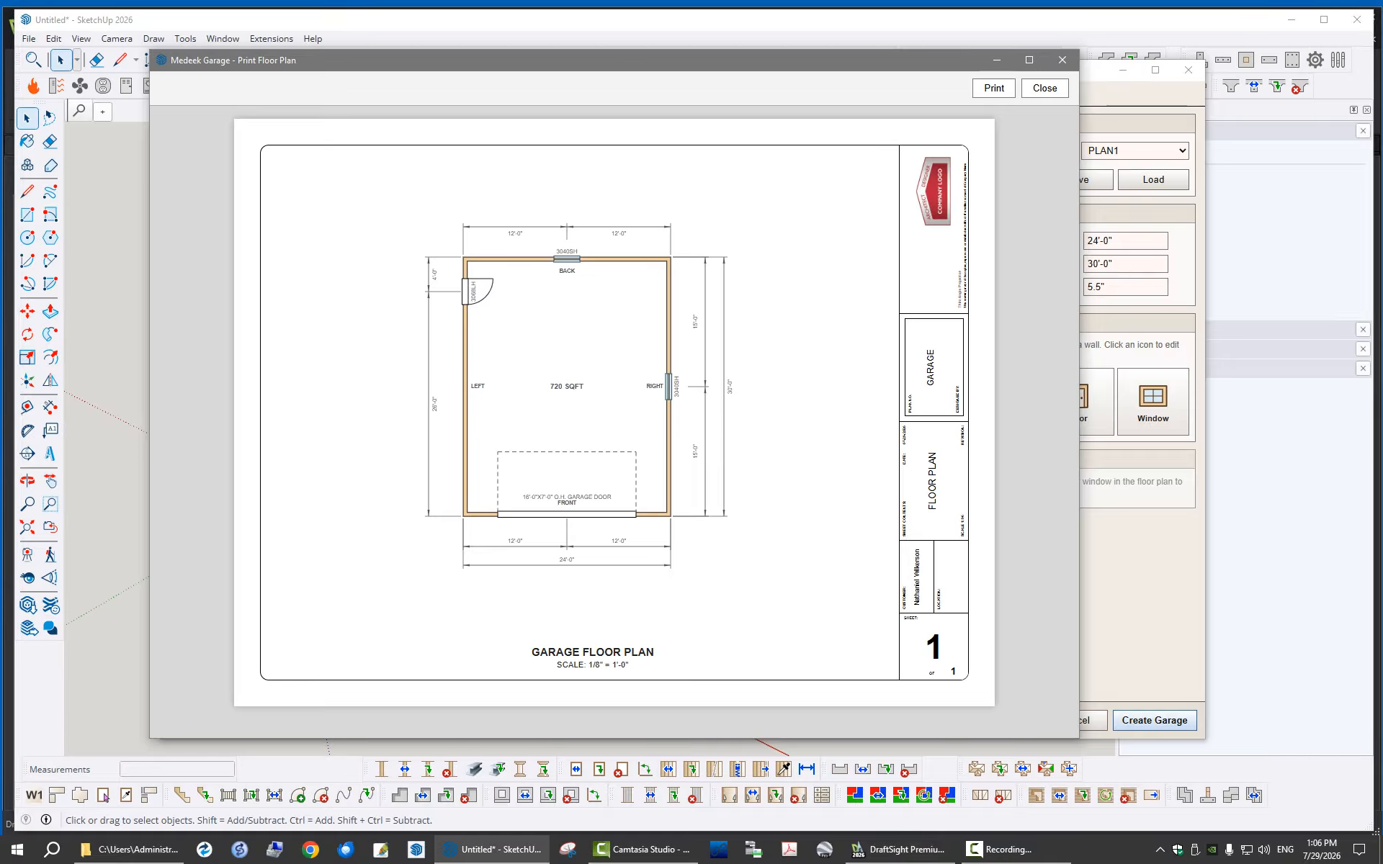
{"action": "left_click", "coordinate": [1062, 60]}
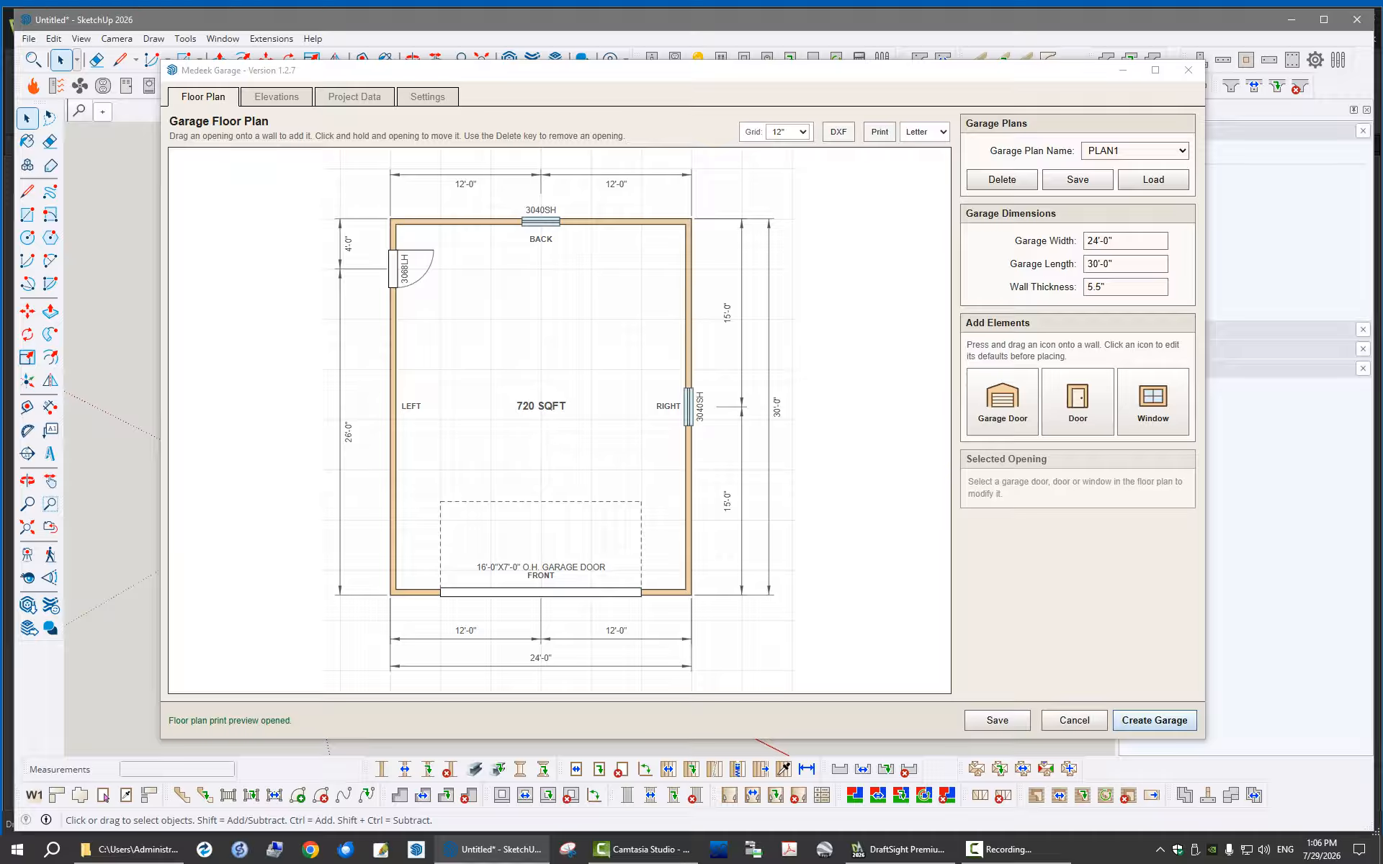
Set the floor plan grid to 6" and try the opening snap on the right wall's window, leaving it at 15'-0"
{"action": "mouse_move", "coordinate": [689, 407]}
{"action": "left_mouse_down"}
{"action": "mouse_move", "coordinate": [688, 420]}
{"action": "mouse_move", "coordinate": [689, 408]}
{"action": "left_mouse_up"}
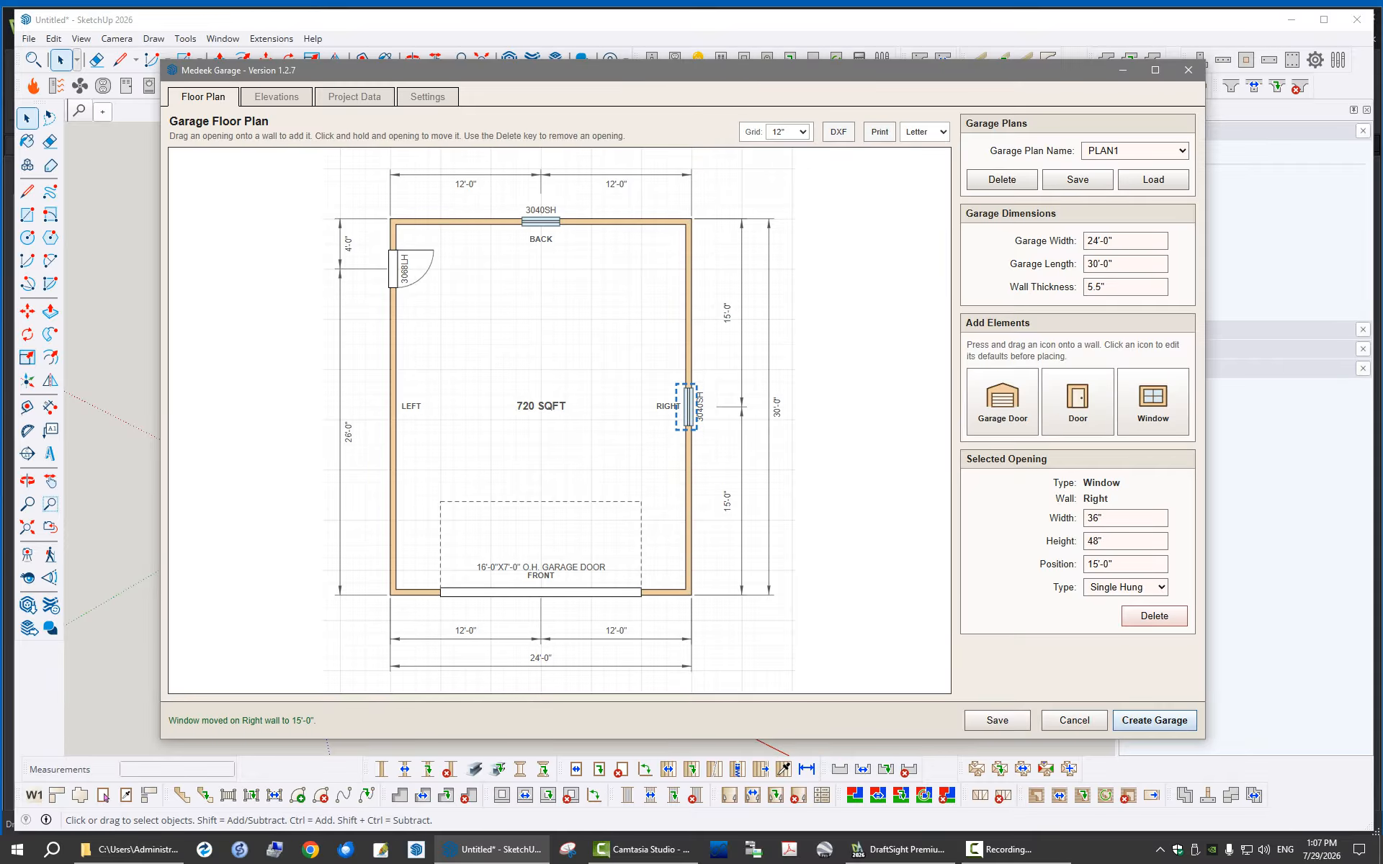
{"action": "left_click", "coordinate": [788, 132]}
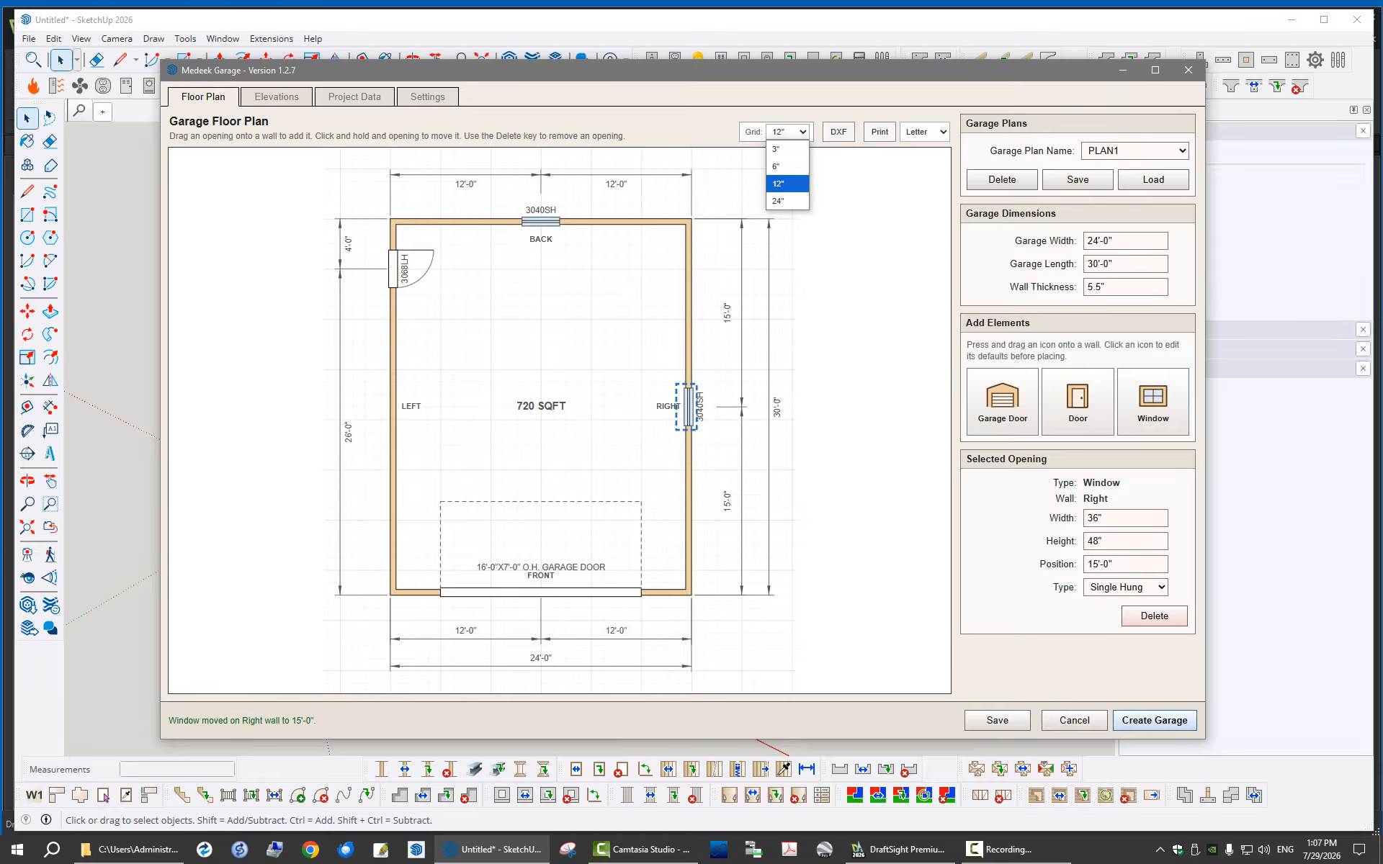
{"action": "key", "text": "Up"}
{"action": "key", "text": "Up"}
{"action": "key", "text": "Return"}
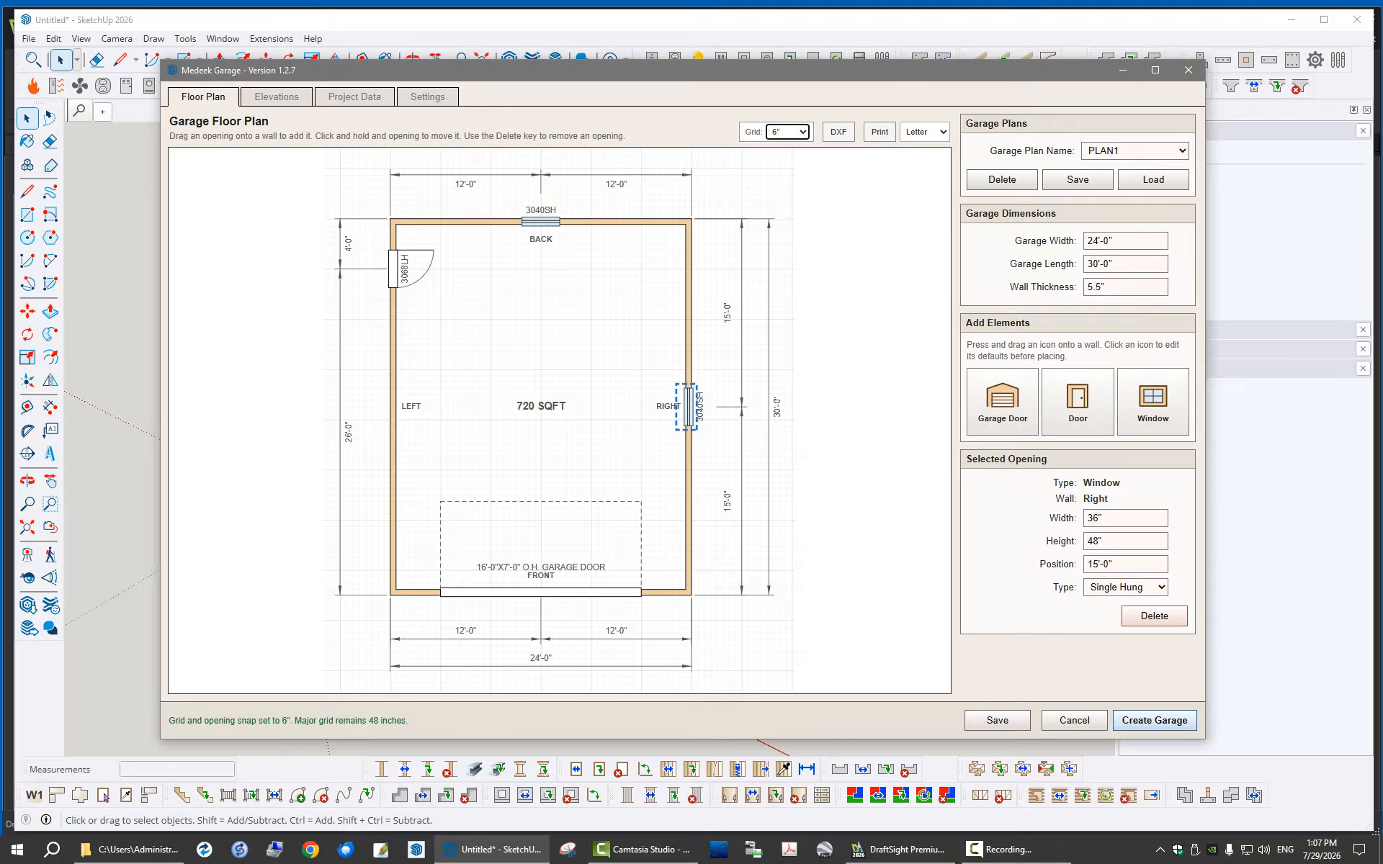
{"action": "mouse_move", "coordinate": [689, 407]}
{"action": "left_mouse_down"}
{"action": "mouse_move", "coordinate": [688, 388]}
{"action": "mouse_move", "coordinate": [688, 407]}
{"action": "left_mouse_up"}
{"action": "left_click", "coordinate": [850, 412]}
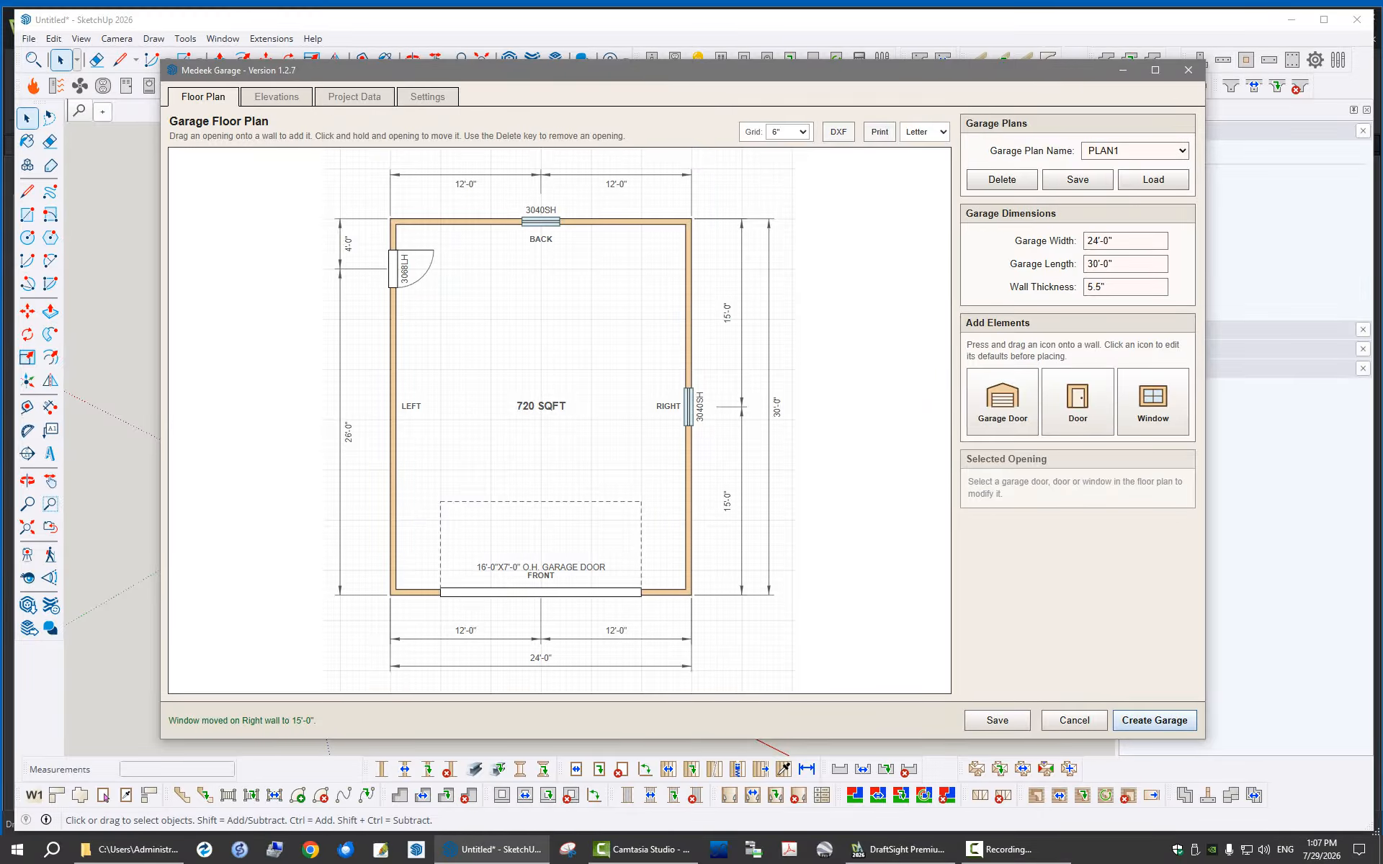
Export the floor plan as PLAN1.dxf to the test folder on the Desktop
{"action": "mouse_move", "coordinate": [830, 73]}
{"action": "left_mouse_down"}
{"action": "mouse_move", "coordinate": [859, 71]}
{"action": "mouse_move", "coordinate": [830, 76]}
{"action": "left_mouse_up"}
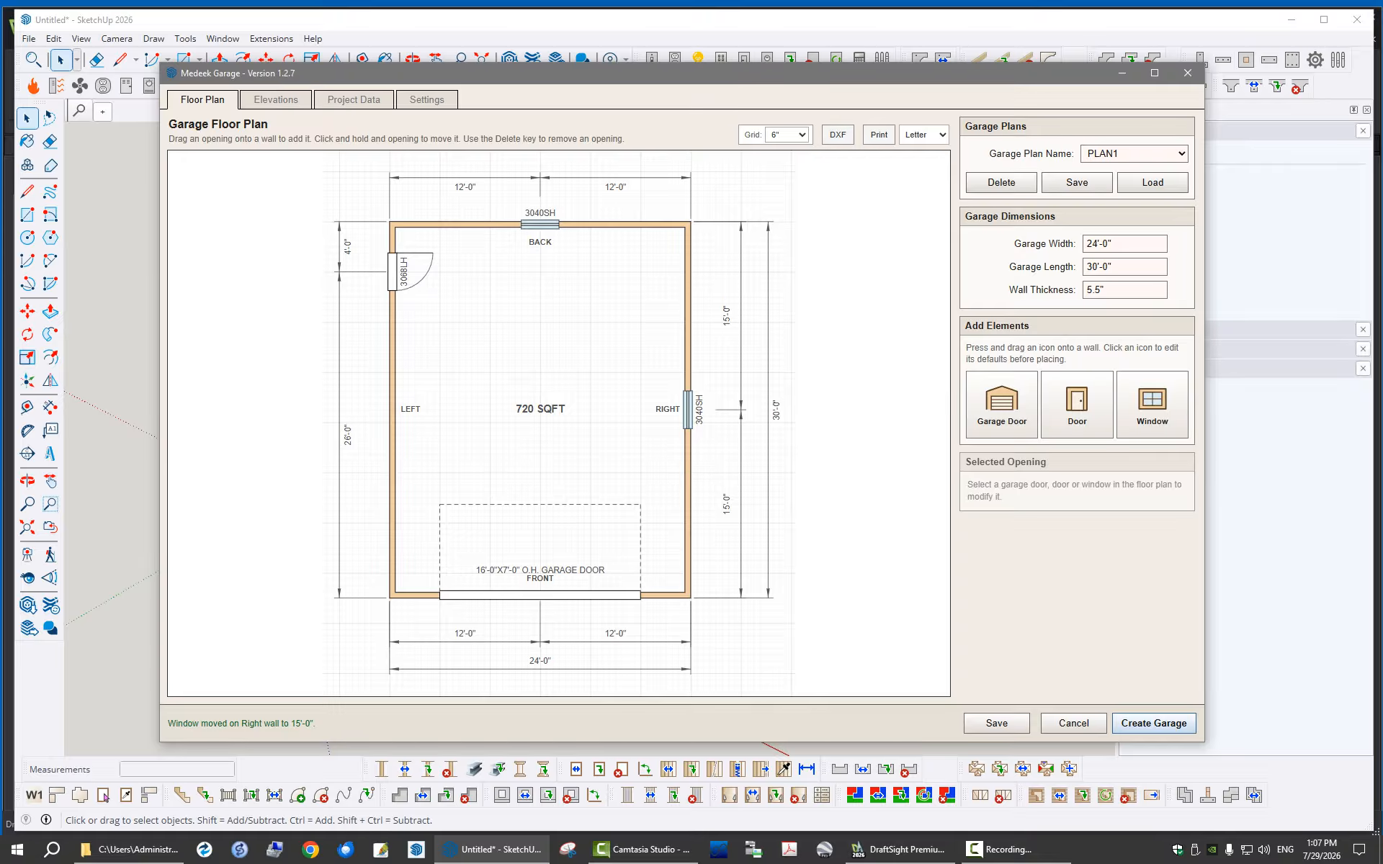
{"action": "left_click", "coordinate": [838, 135]}
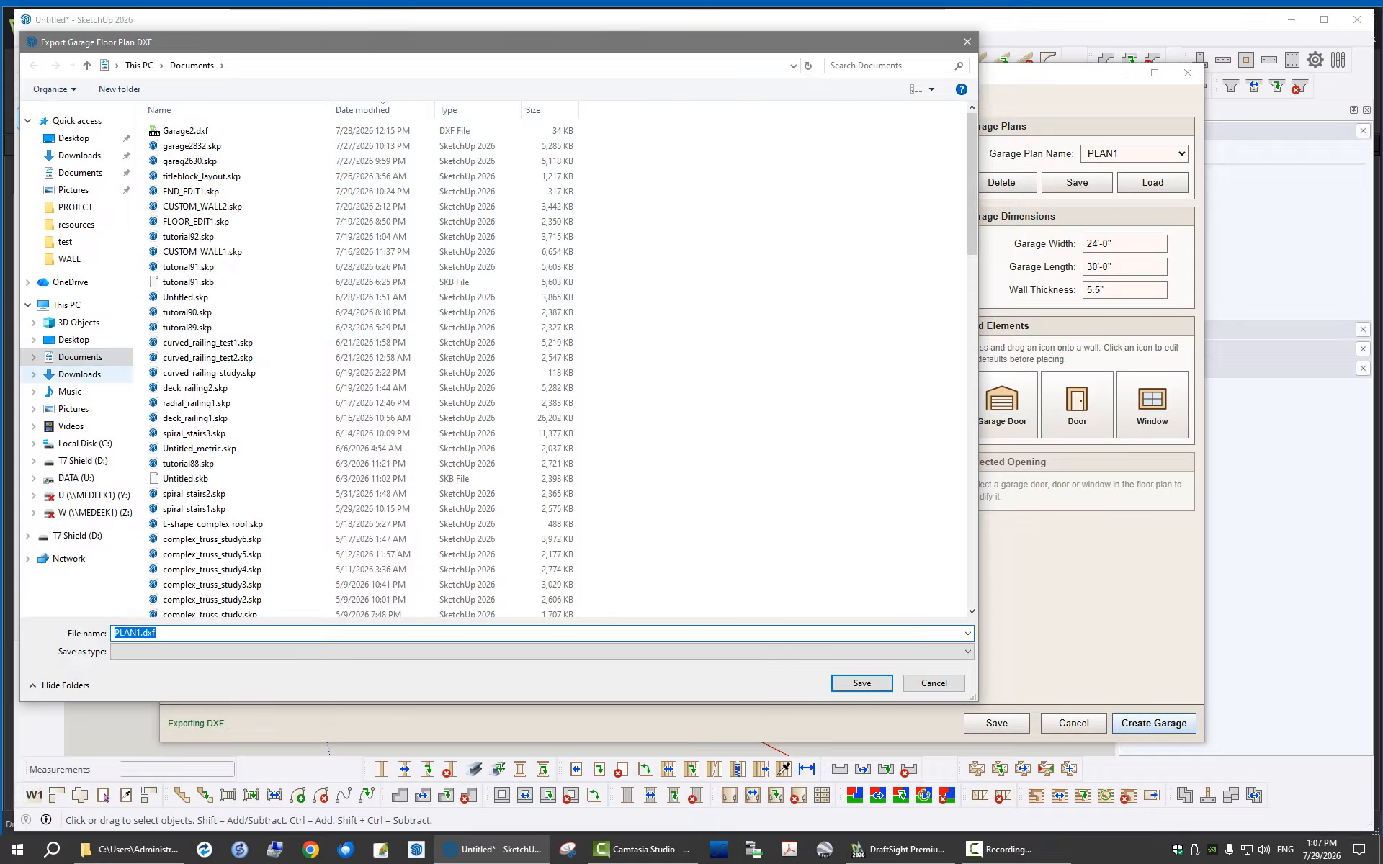
{"action": "left_click", "coordinate": [33, 339]}
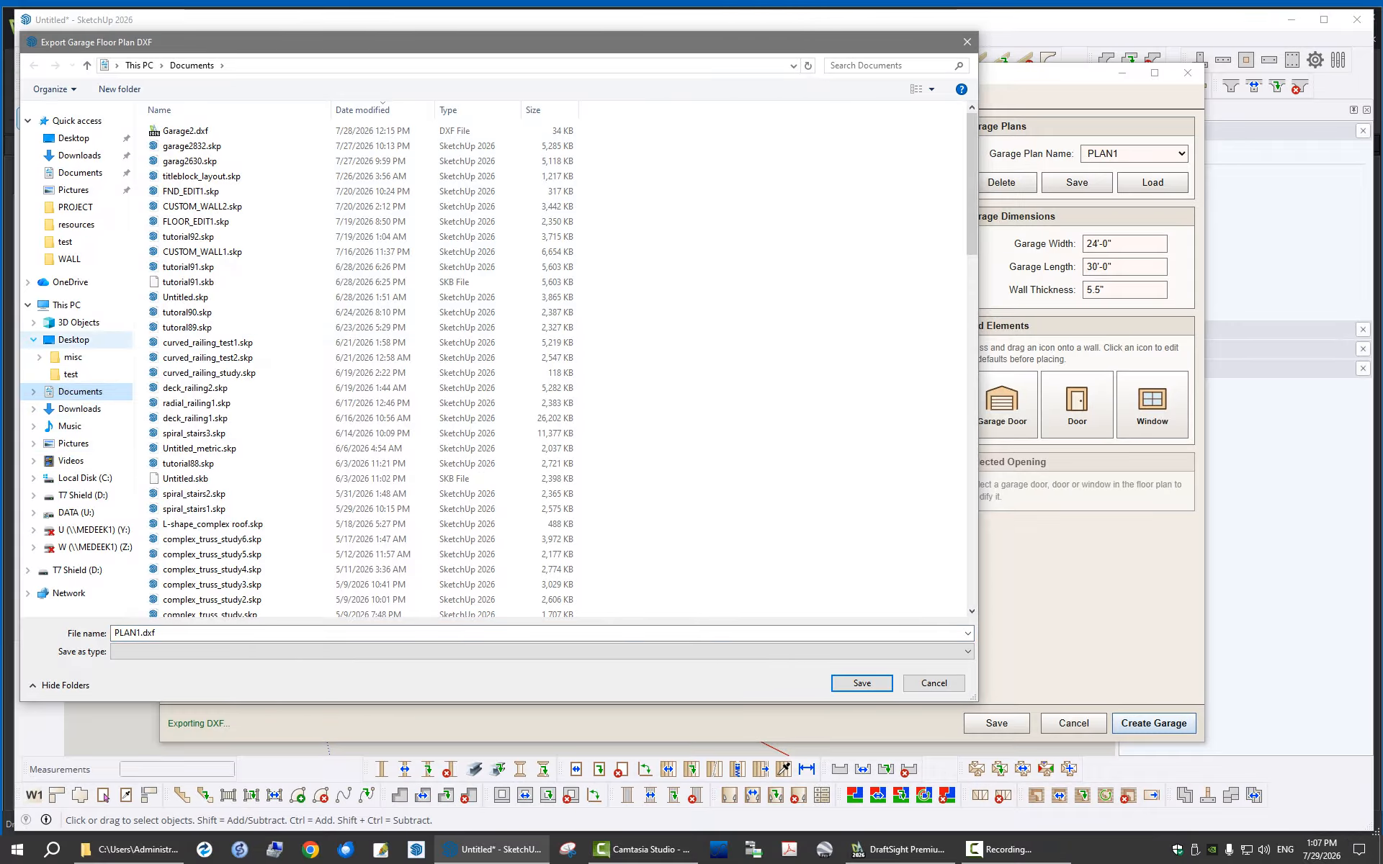
{"action": "left_click", "coordinate": [70, 373]}
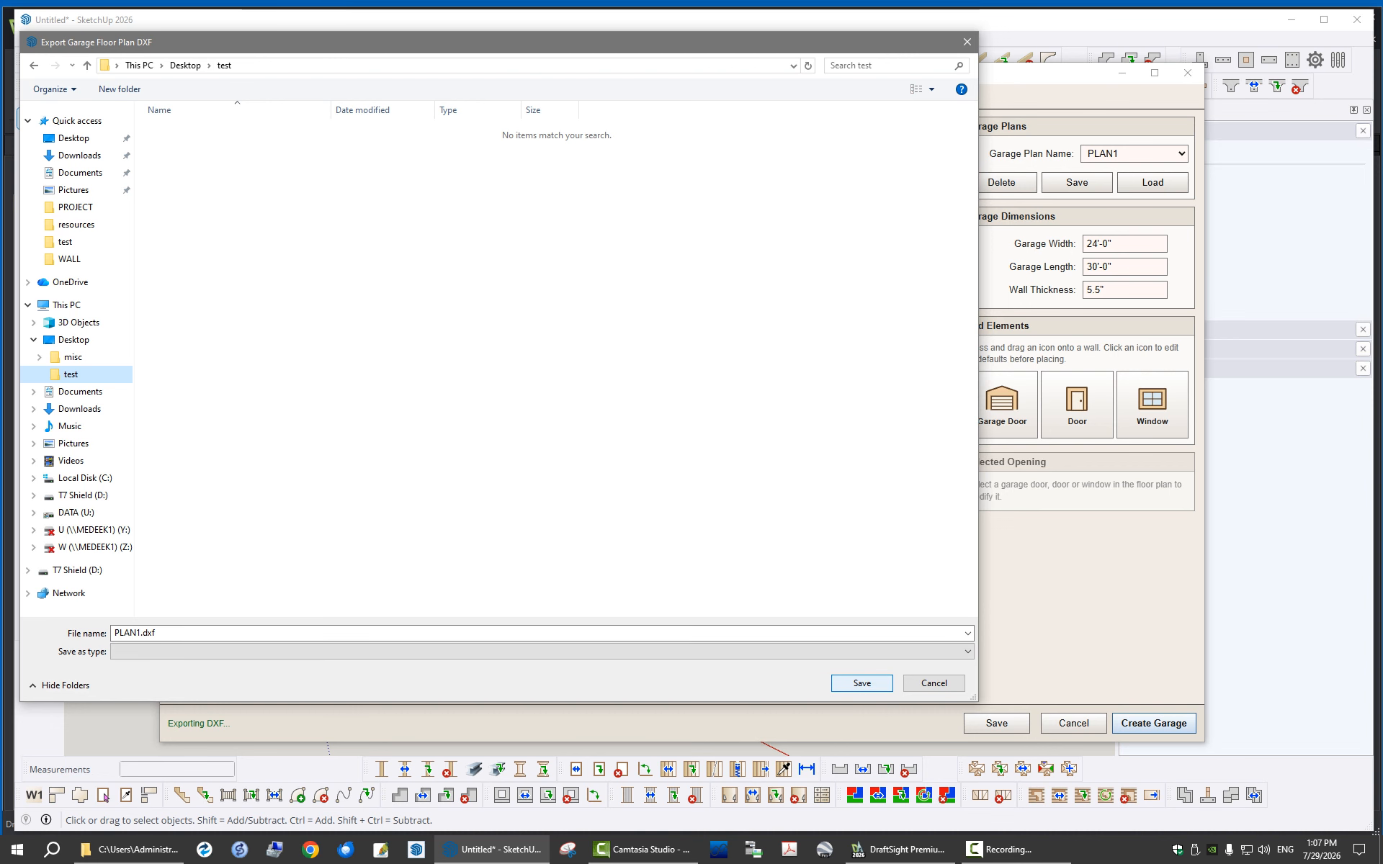
{"action": "key", "text": "Return"}
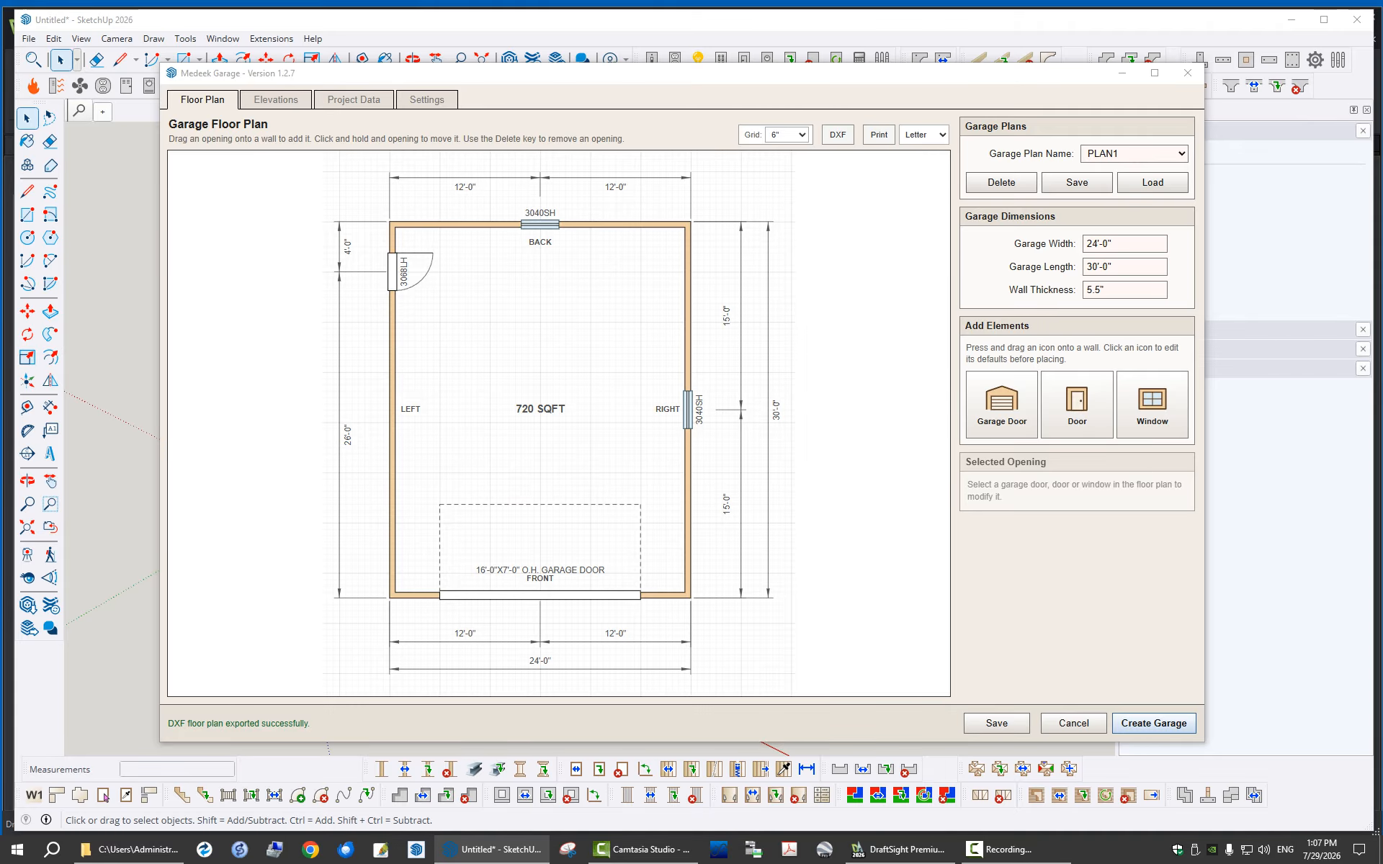
Examine the exported PLAN1.dxf in DraftSight, including its walls, openings, labels and dimensions, and return to the garage floor plan in SketchUp
{"action": "left_click_drag", "start_coordinate": [1382, 99], "coordinate": [1382, 65]}
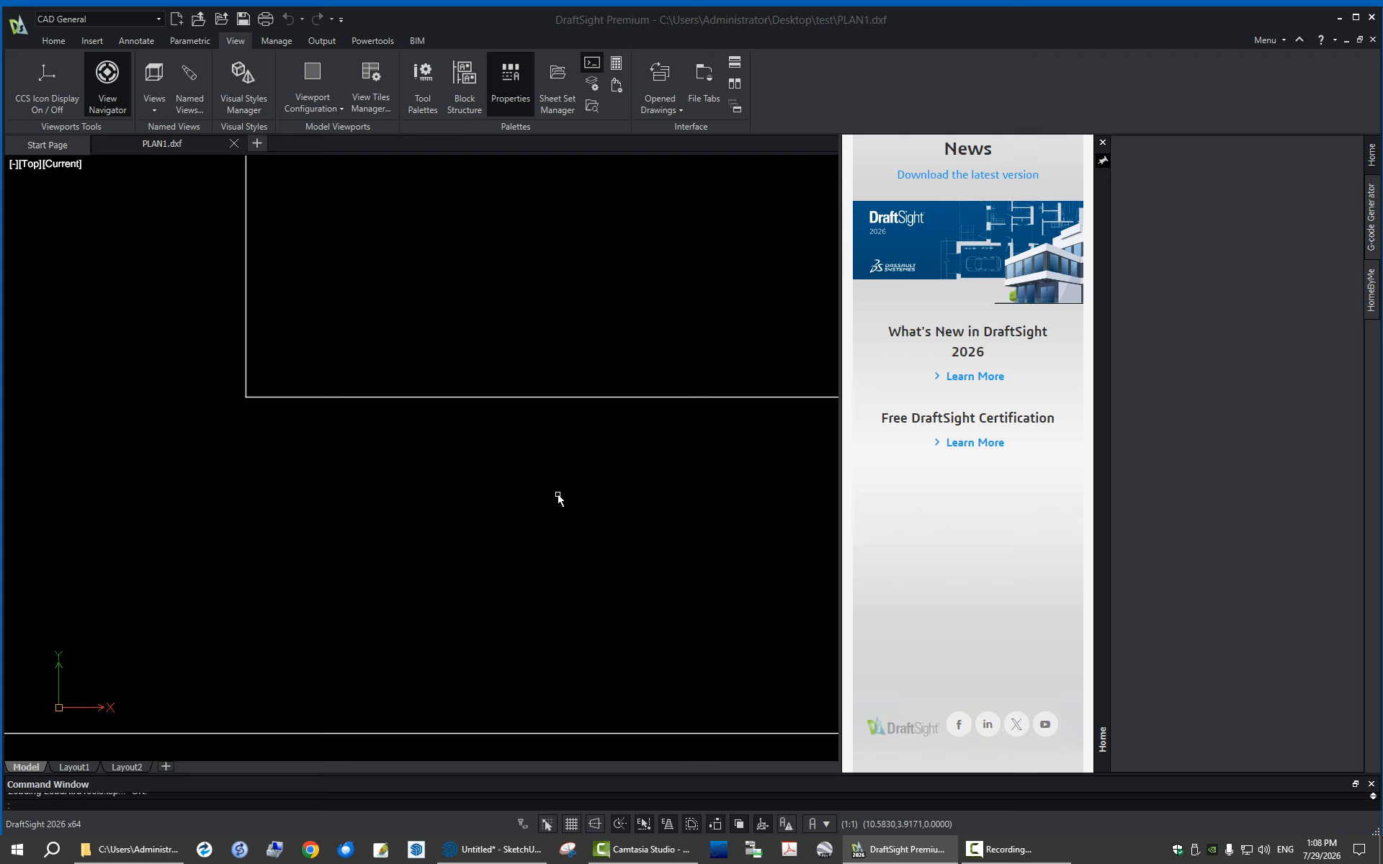
{"action": "scroll", "coordinate": [558, 497], "scroll_direction": "down", "scroll_amount": 4}
{"action": "scroll", "coordinate": [438, 426], "scroll_direction": "down", "scroll_amount": 4}
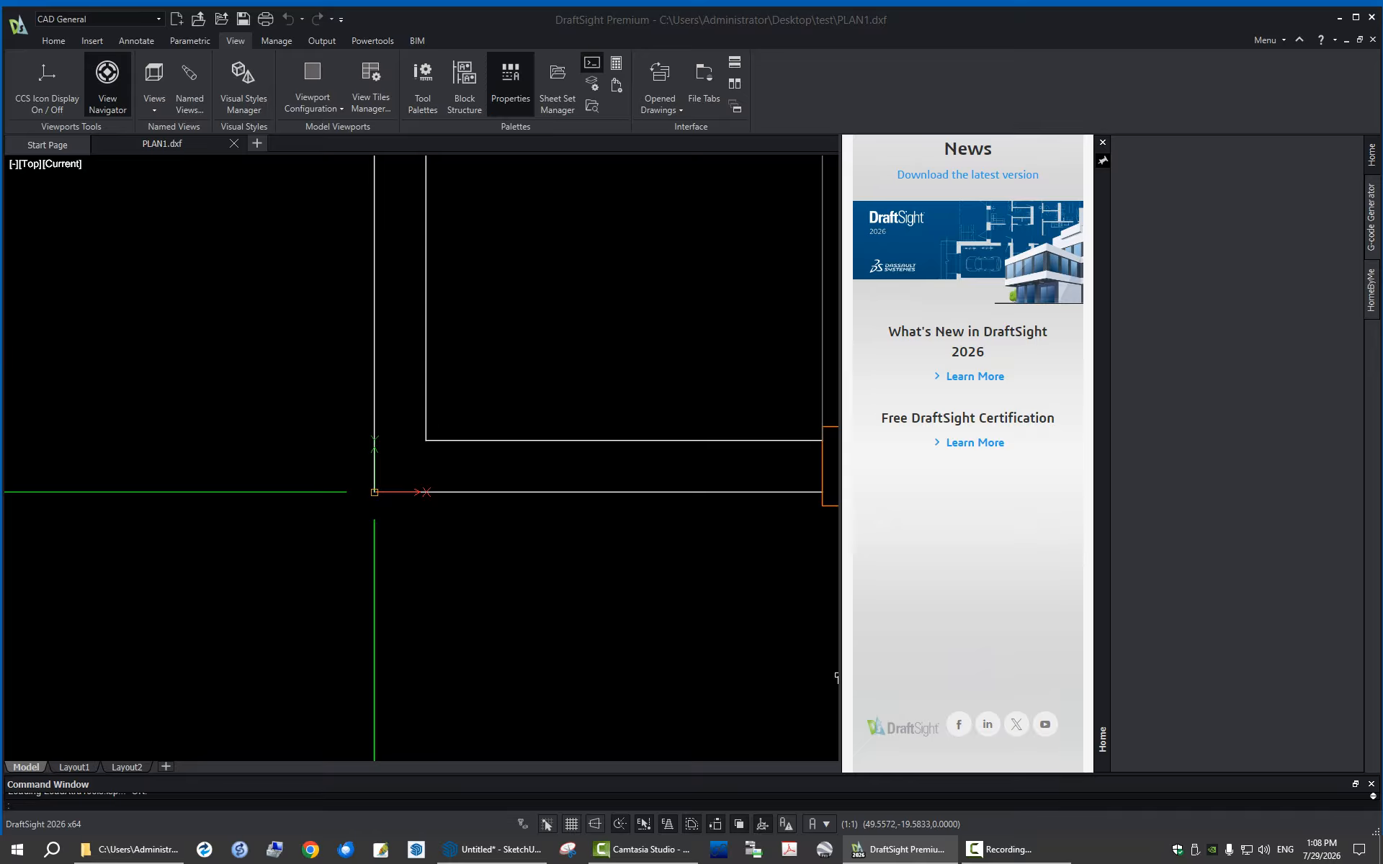
{"action": "scroll", "coordinate": [330, 590], "scroll_direction": "down", "scroll_amount": 5}
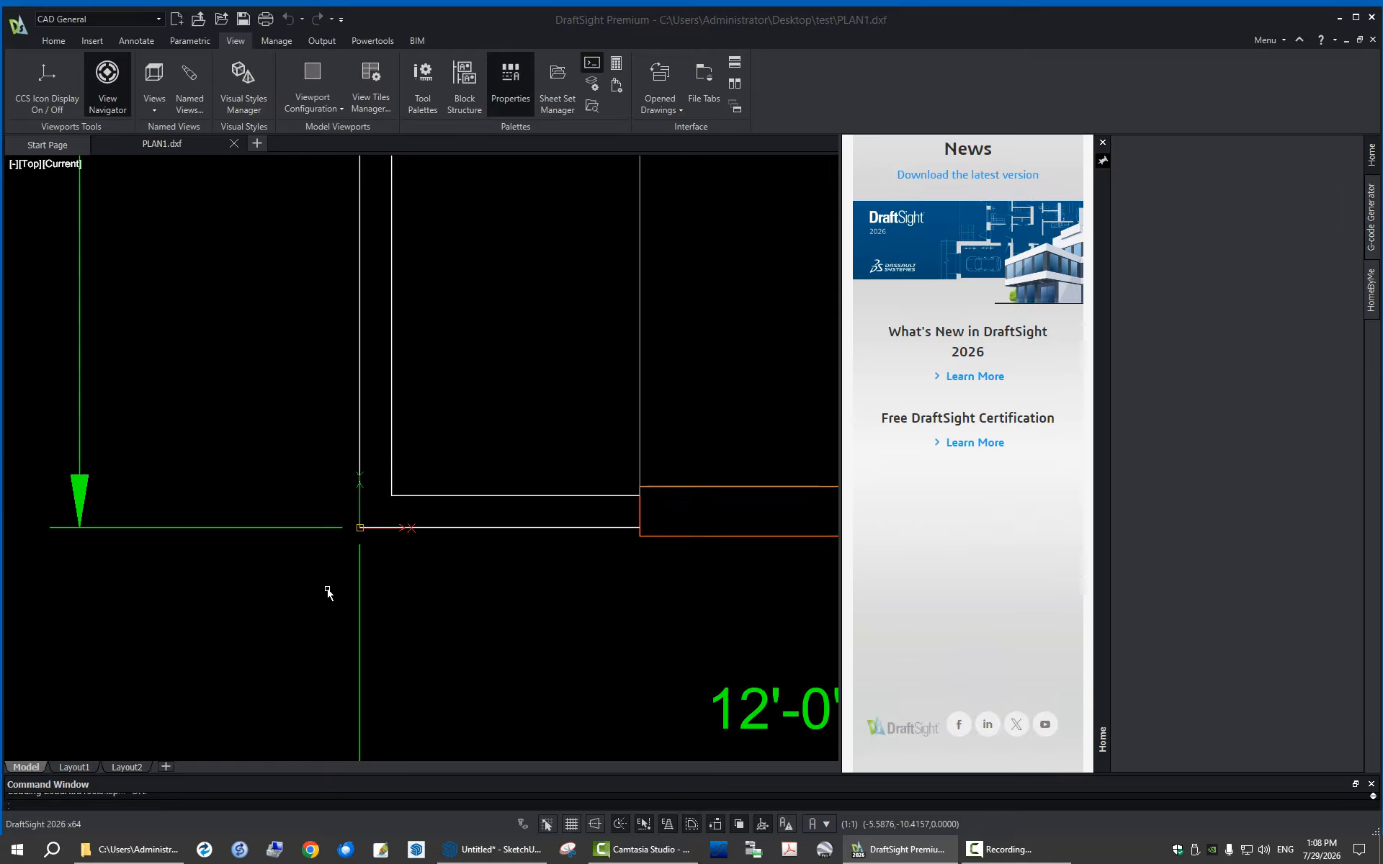
{"action": "scroll", "coordinate": [471, 486], "scroll_direction": "down", "scroll_amount": 2}
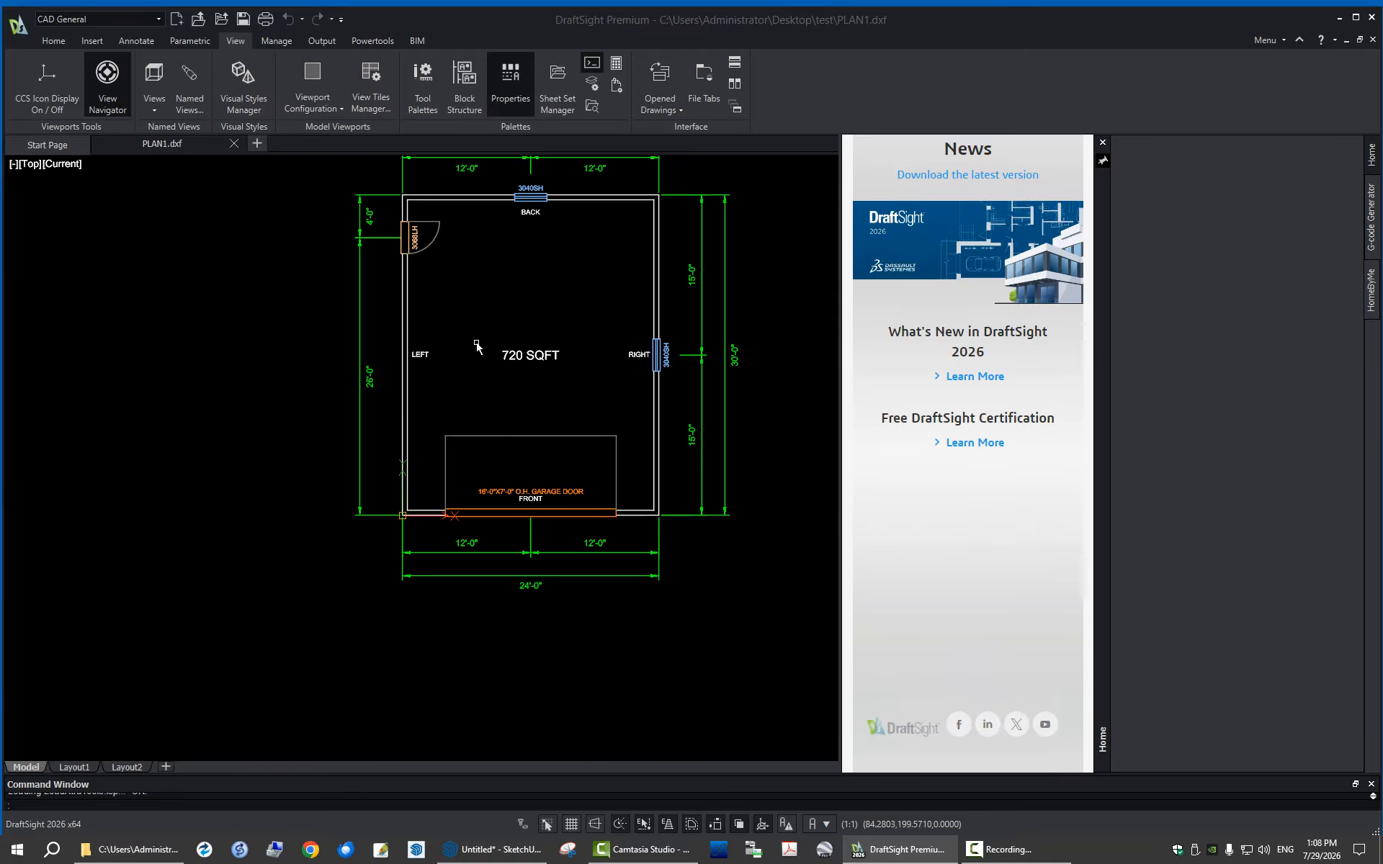
{"action": "scroll", "coordinate": [476, 353], "scroll_direction": "down", "scroll_amount": 2}
{"action": "scroll", "coordinate": [510, 271], "scroll_direction": "up", "scroll_amount": 2}
{"action": "scroll", "coordinate": [502, 296], "scroll_direction": "up", "scroll_amount": 1}
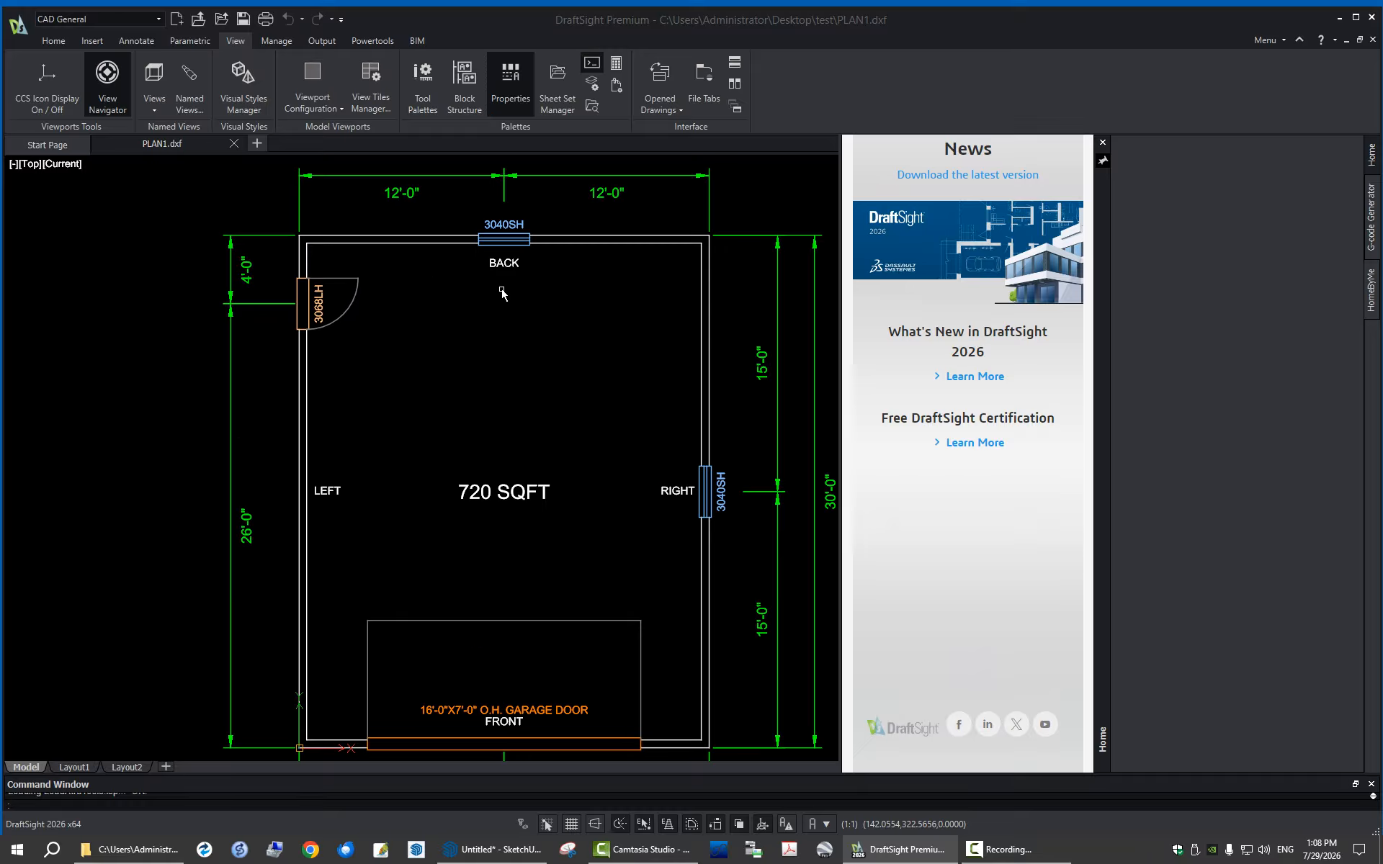
{"action": "scroll", "coordinate": [501, 300], "scroll_direction": "down", "scroll_amount": 1}
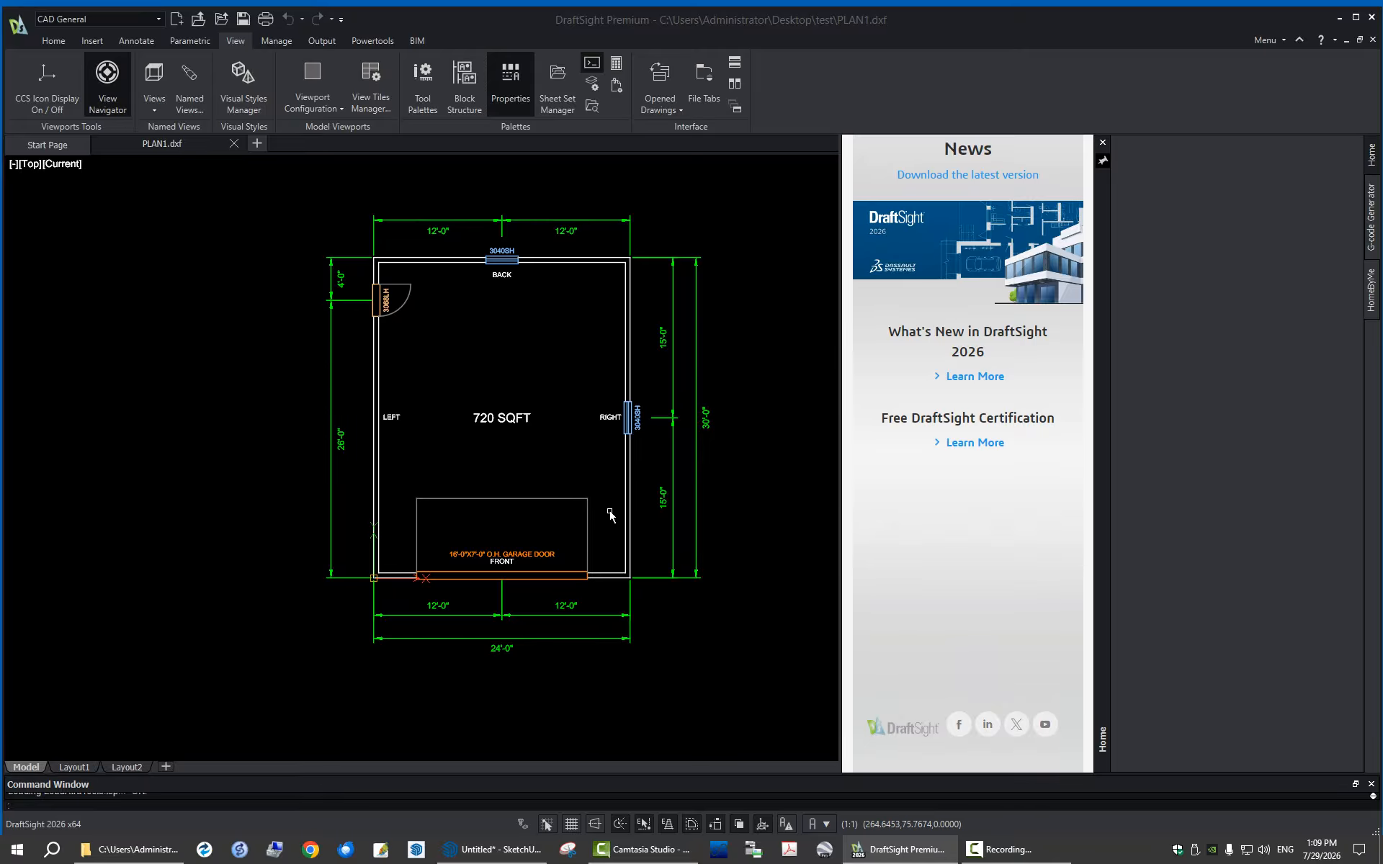
{"action": "scroll", "coordinate": [537, 405], "scroll_direction": "up", "scroll_amount": 2}
{"action": "scroll", "coordinate": [353, 409], "scroll_direction": "down", "scroll_amount": 1}
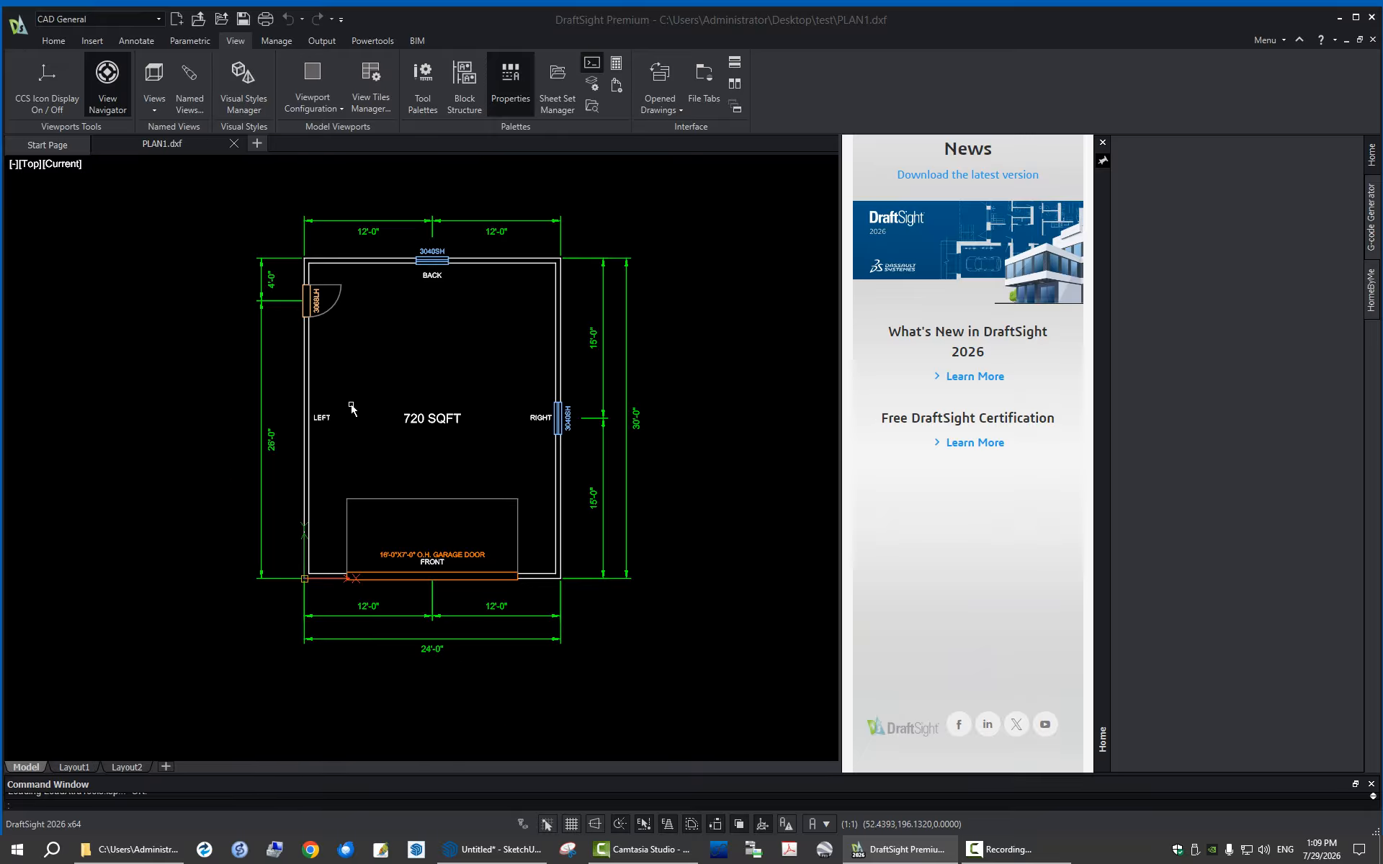
{"action": "scroll", "coordinate": [428, 363], "scroll_direction": "up", "scroll_amount": 1}
{"action": "scroll", "coordinate": [429, 364], "scroll_direction": "down", "scroll_amount": 2}
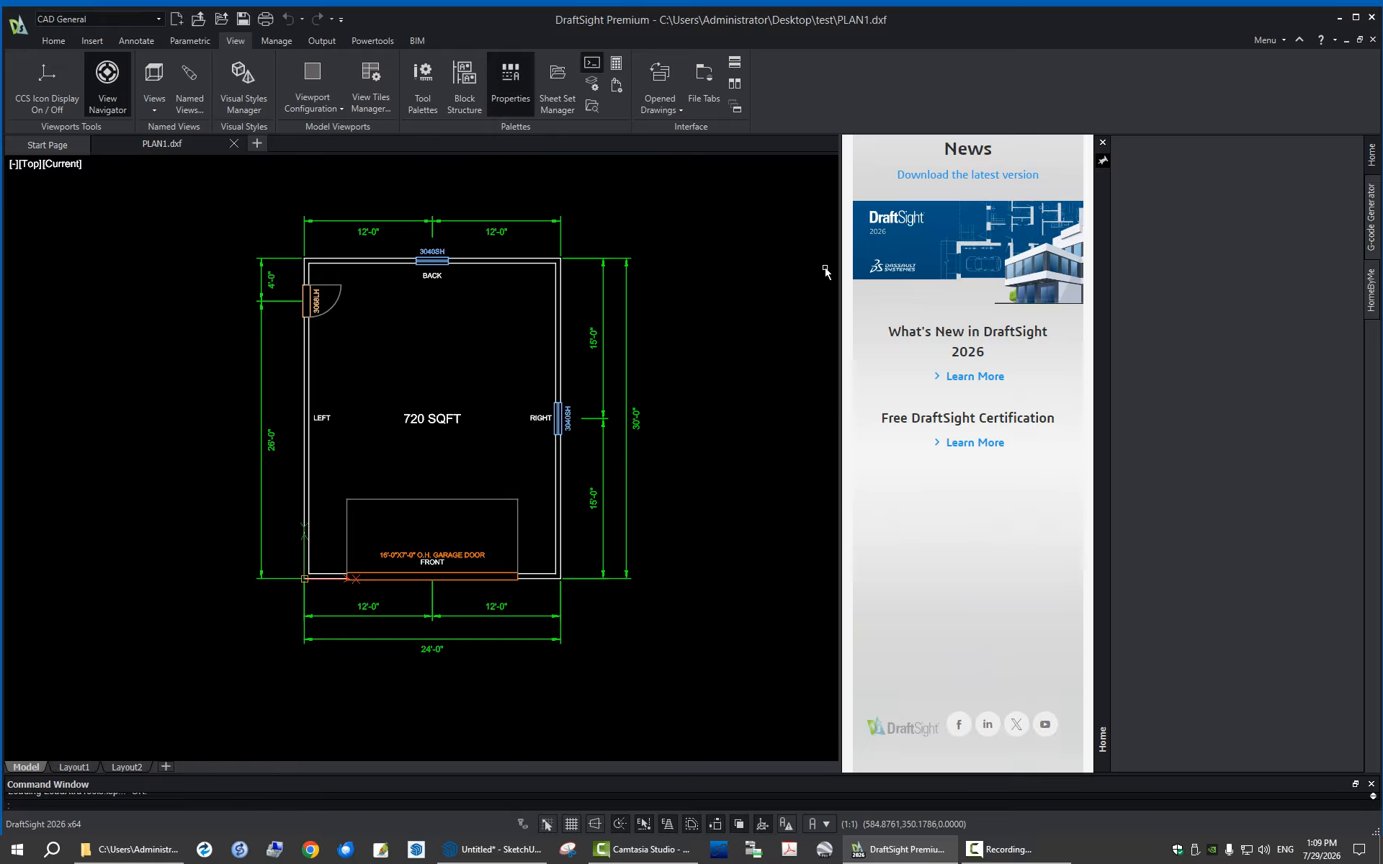
{"action": "left_click", "coordinate": [1339, 16]}
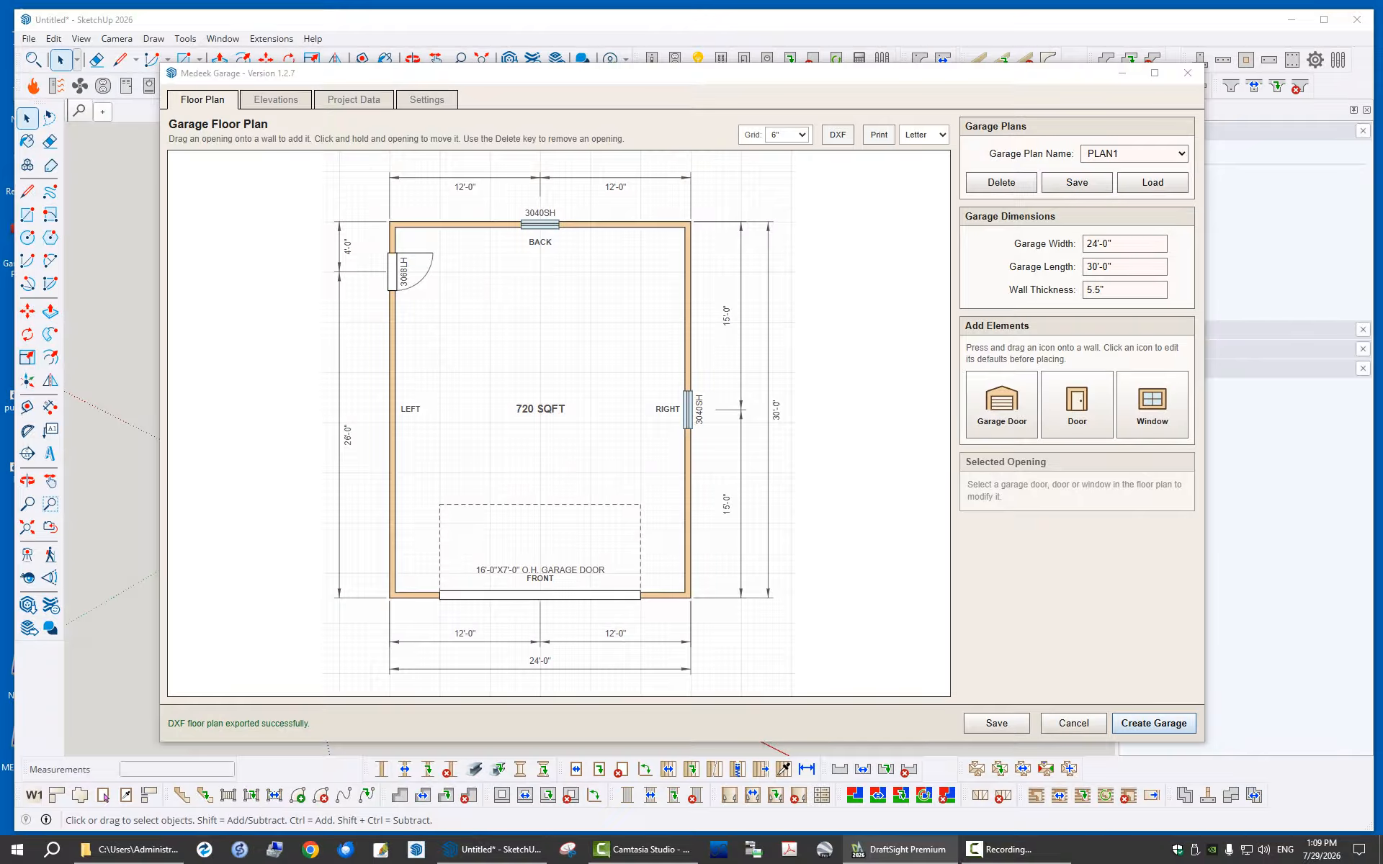
Generate the PLAN1 garage in 3D, placing its front-left corner on the grid near the origin and its front wall parallel to the red axis
{"action": "mouse_move", "coordinate": [780, 73]}
{"action": "left_mouse_down"}
{"action": "mouse_move", "coordinate": [817, 72]}
{"action": "mouse_move", "coordinate": [755, 66]}
{"action": "left_mouse_up"}
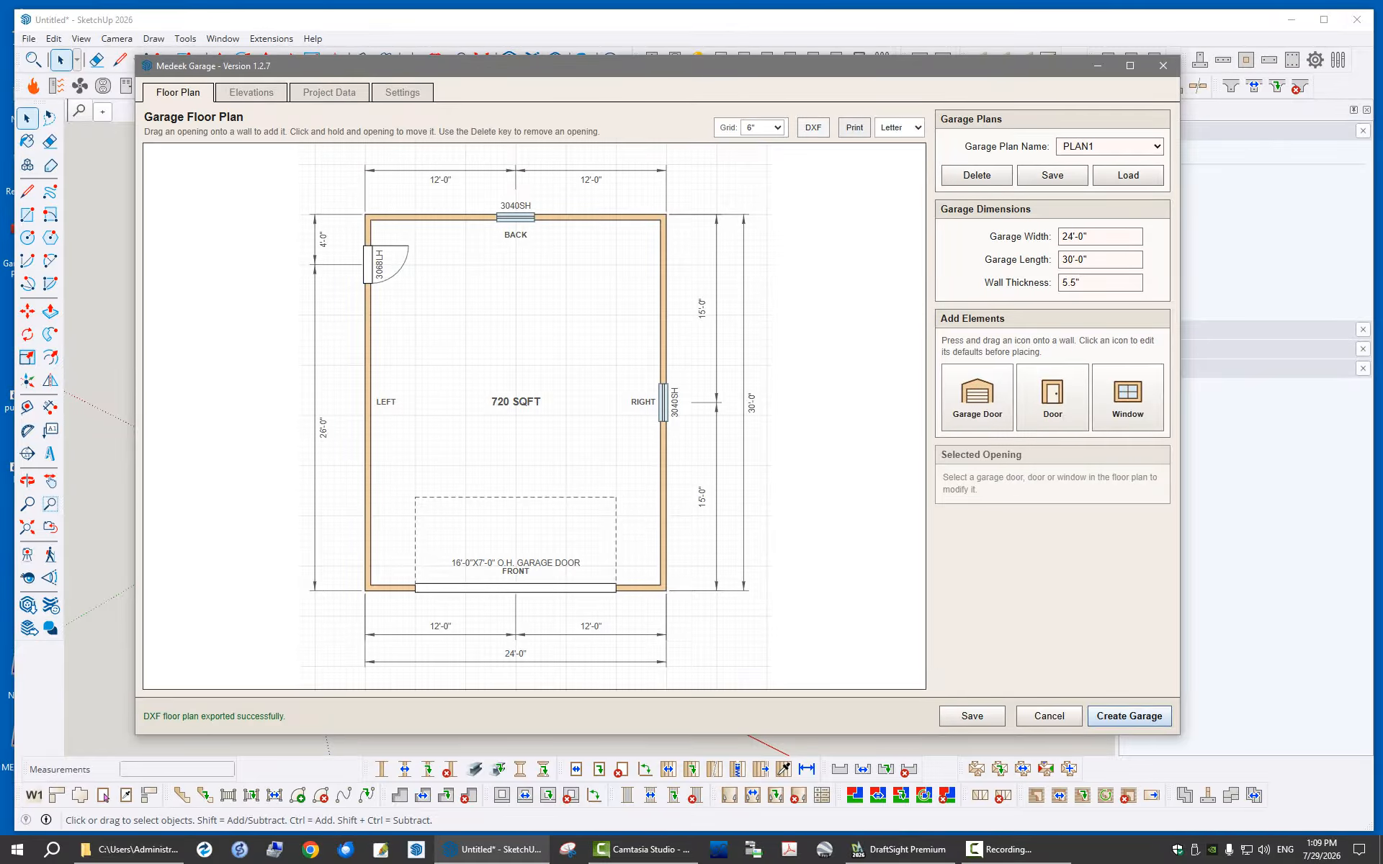
{"action": "mouse_move", "coordinate": [791, 66]}
{"action": "left_mouse_down"}
{"action": "mouse_move", "coordinate": [971, 65]}
{"action": "mouse_move", "coordinate": [790, 59]}
{"action": "mouse_move", "coordinate": [790, 95]}
{"action": "left_mouse_up"}
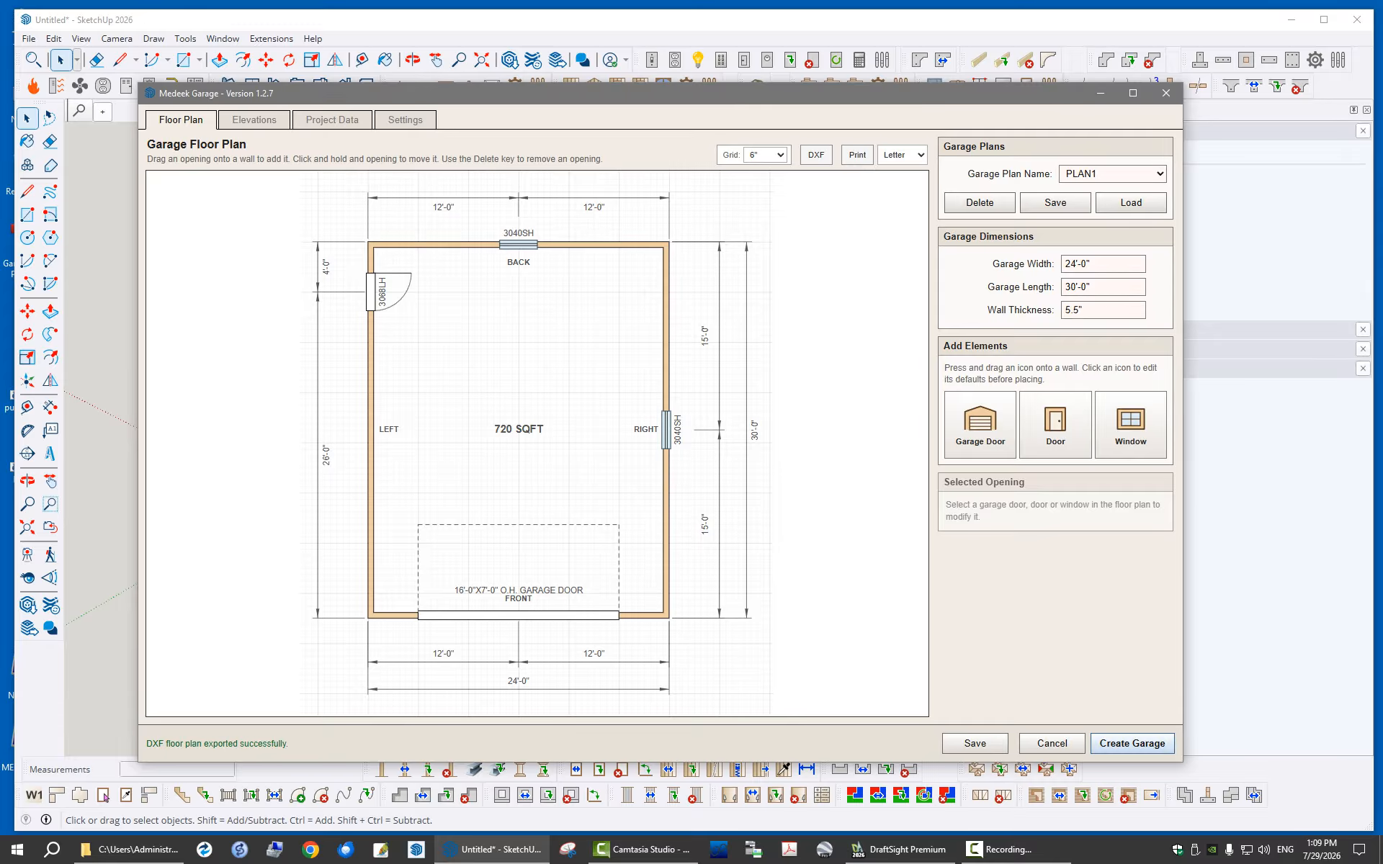
{"action": "mouse_move", "coordinate": [606, 90]}
{"action": "left_mouse_down"}
{"action": "mouse_move", "coordinate": [629, 64]}
{"action": "mouse_move", "coordinate": [1382, 65]}
{"action": "left_mouse_up"}
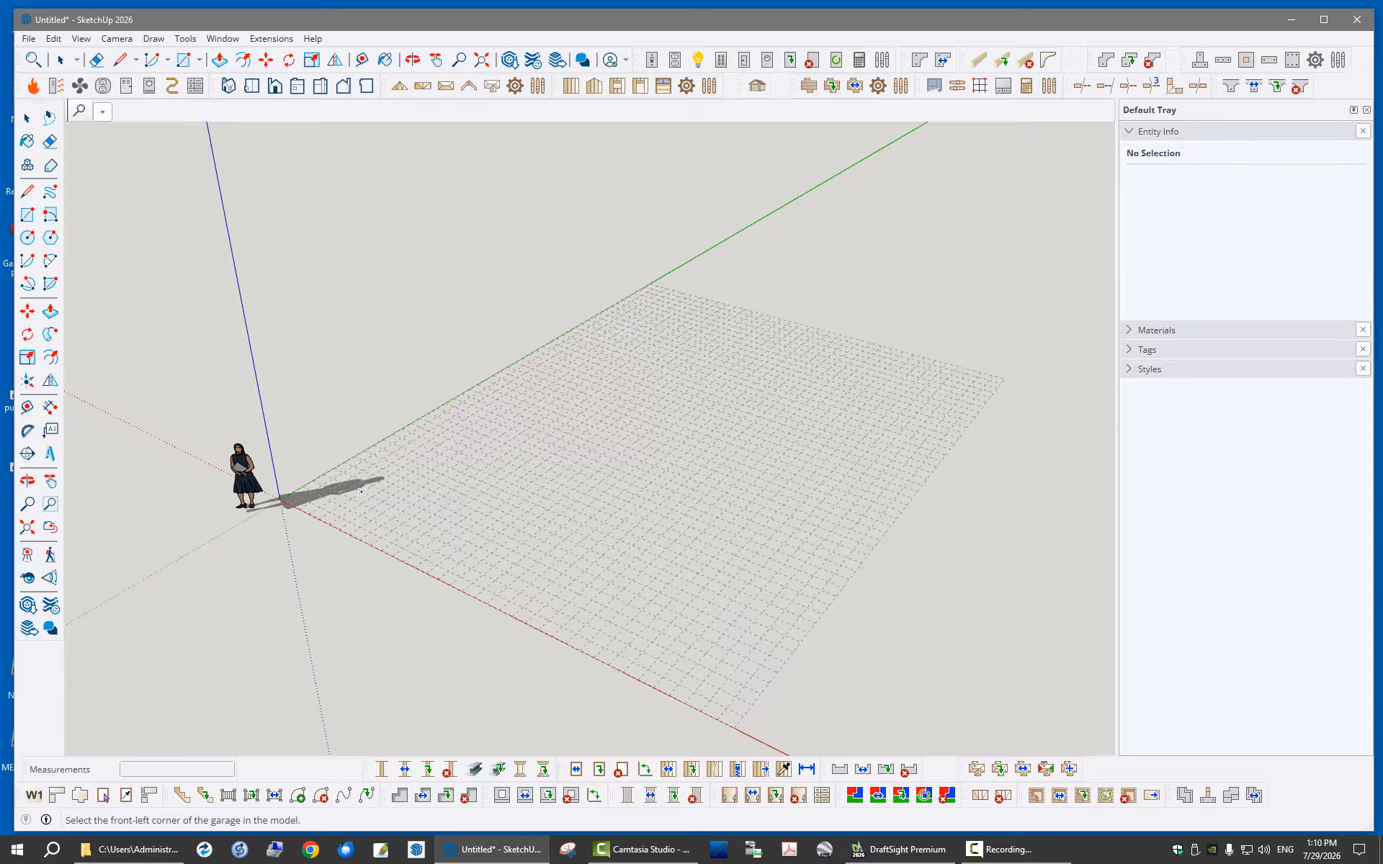
{"action": "left_click", "coordinate": [361, 492]}
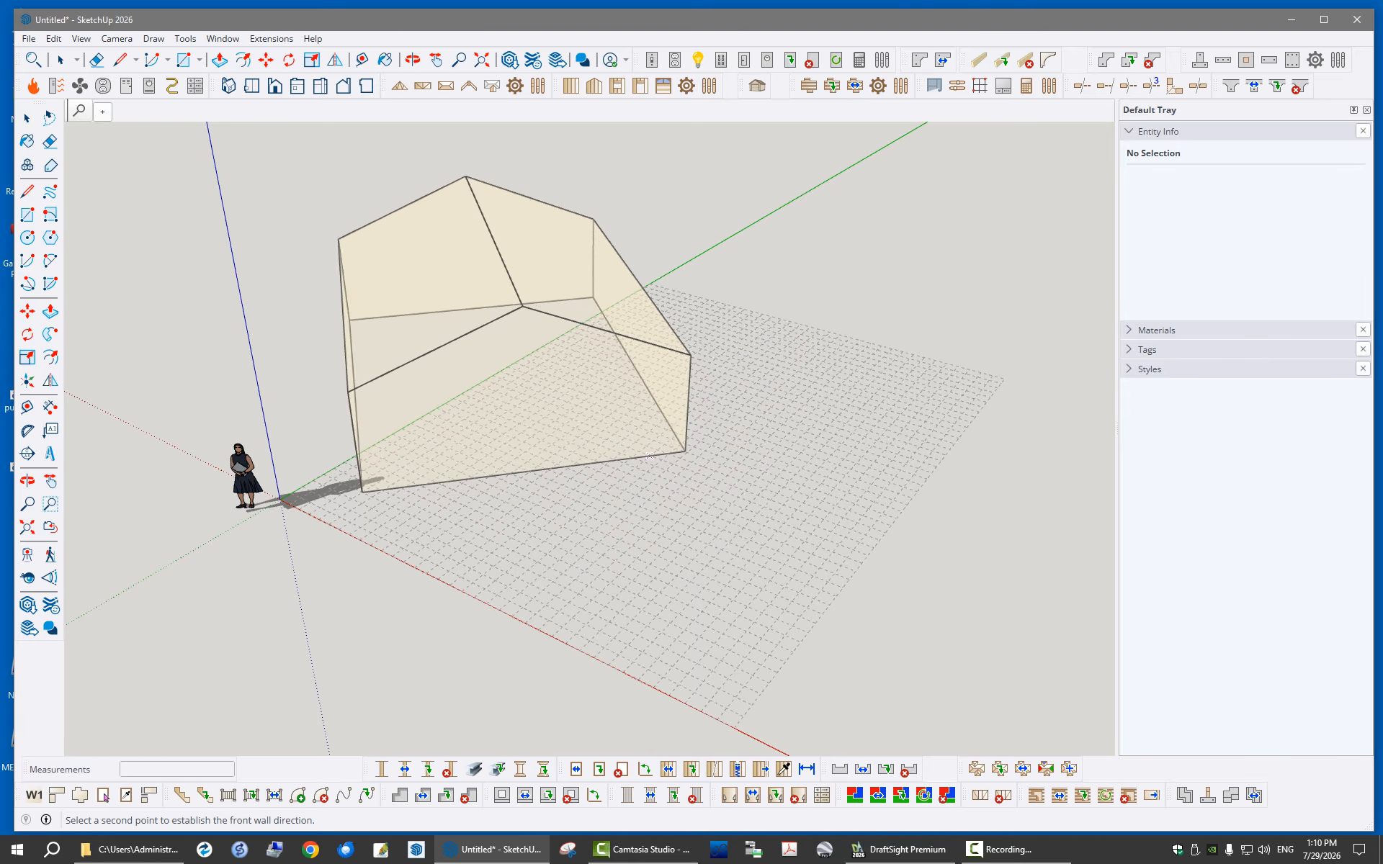
{"action": "left_click", "coordinate": [676, 640]}
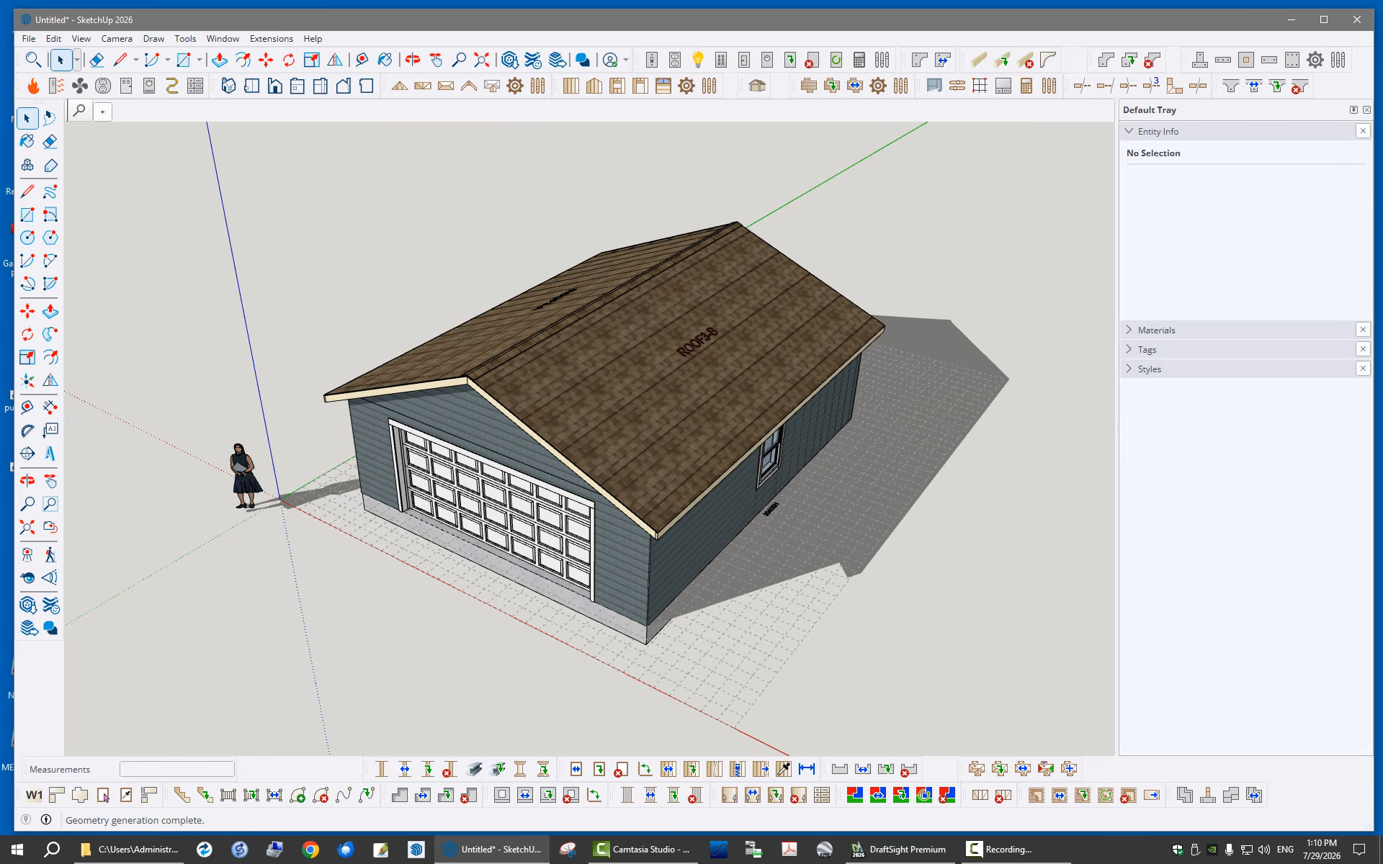
Open the front wall's 16'-0"x7'-0" overhead garage door with the open/close tool
{"action": "middle_click_drag", "start_coordinate": [670, 518], "coordinate": [627, 497]}
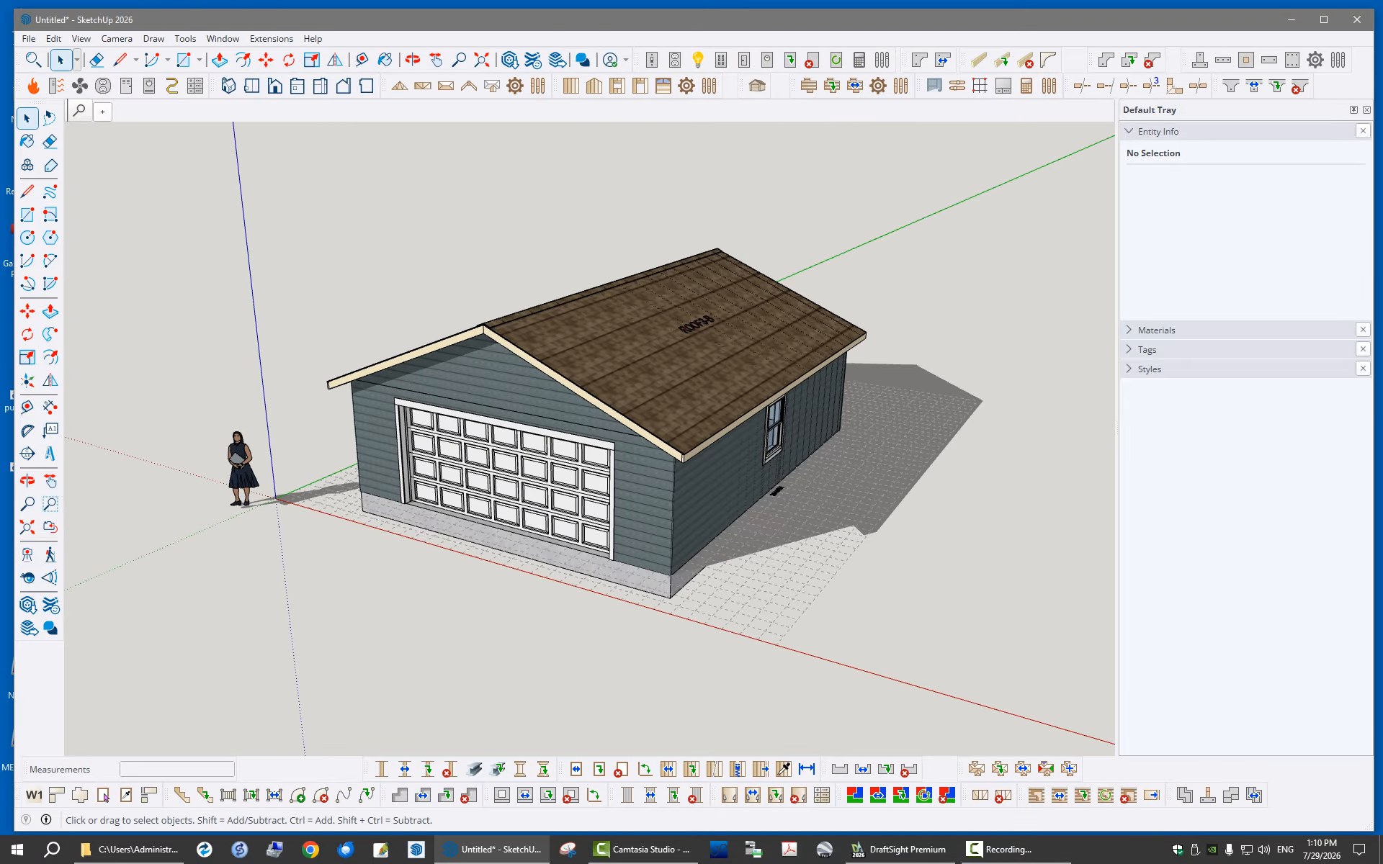
{"action": "mouse_move", "coordinate": [1382, 132]}
{"action": "left_mouse_down"}
{"action": "mouse_move", "coordinate": [910, 133]}
{"action": "mouse_move", "coordinate": [673, 96]}
{"action": "mouse_move", "coordinate": [701, 72]}
{"action": "left_mouse_up"}
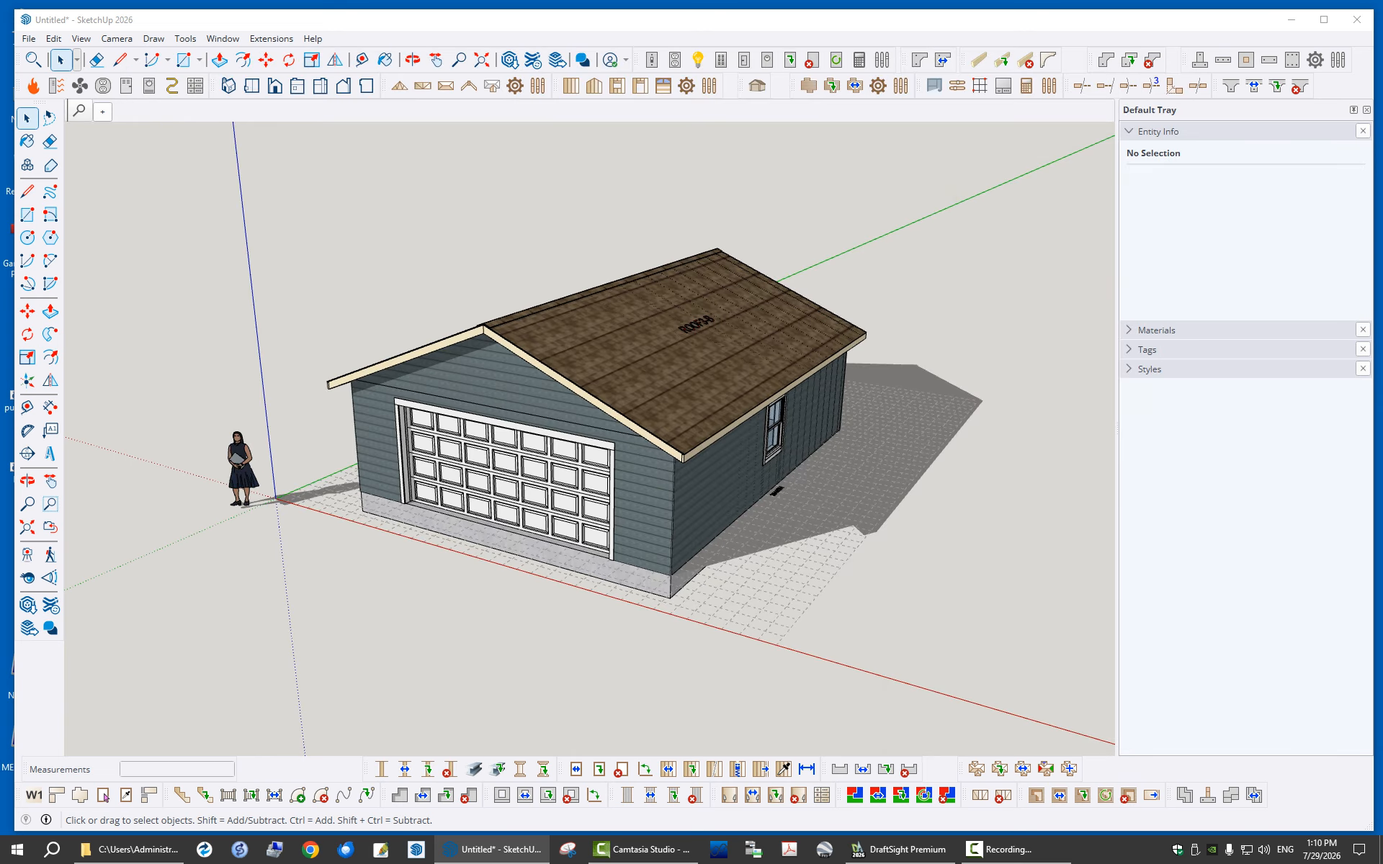
{"action": "scroll", "coordinate": [558, 361], "scroll_direction": "up", "scroll_amount": 4}
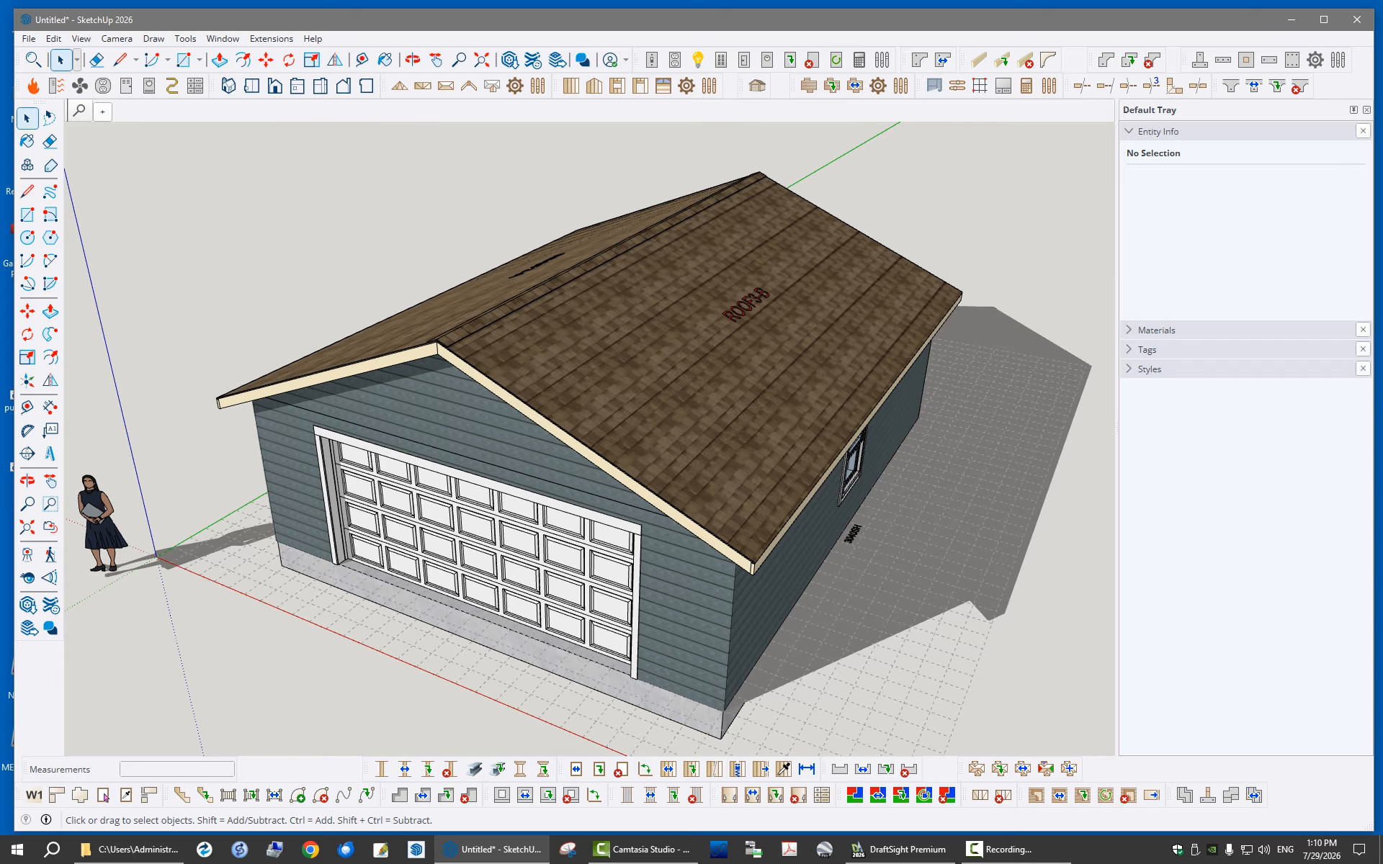
{"action": "left_click", "coordinate": [104, 797]}
{"action": "left_click", "coordinate": [587, 542]}
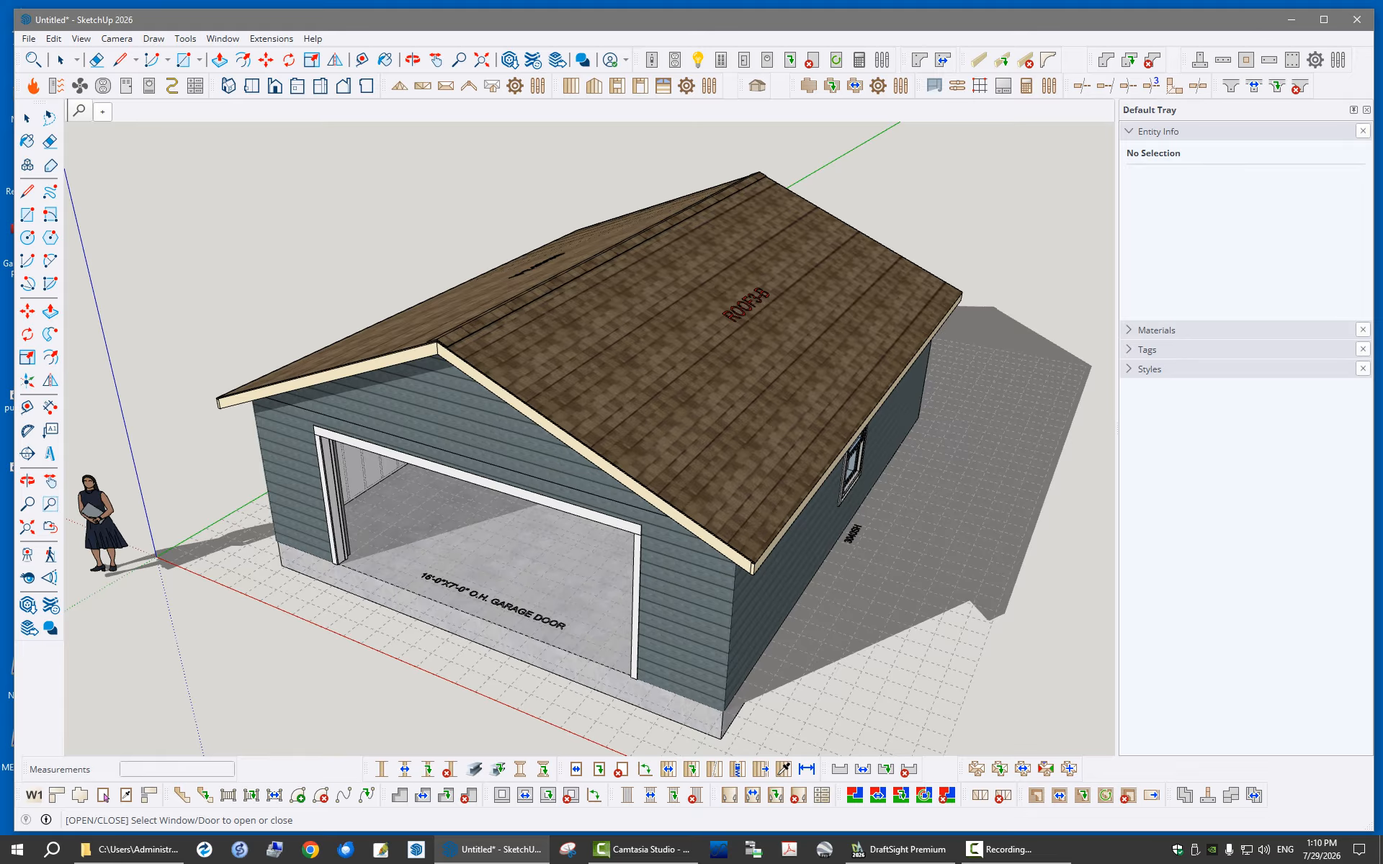
{"action": "left_click", "coordinate": [61, 60]}
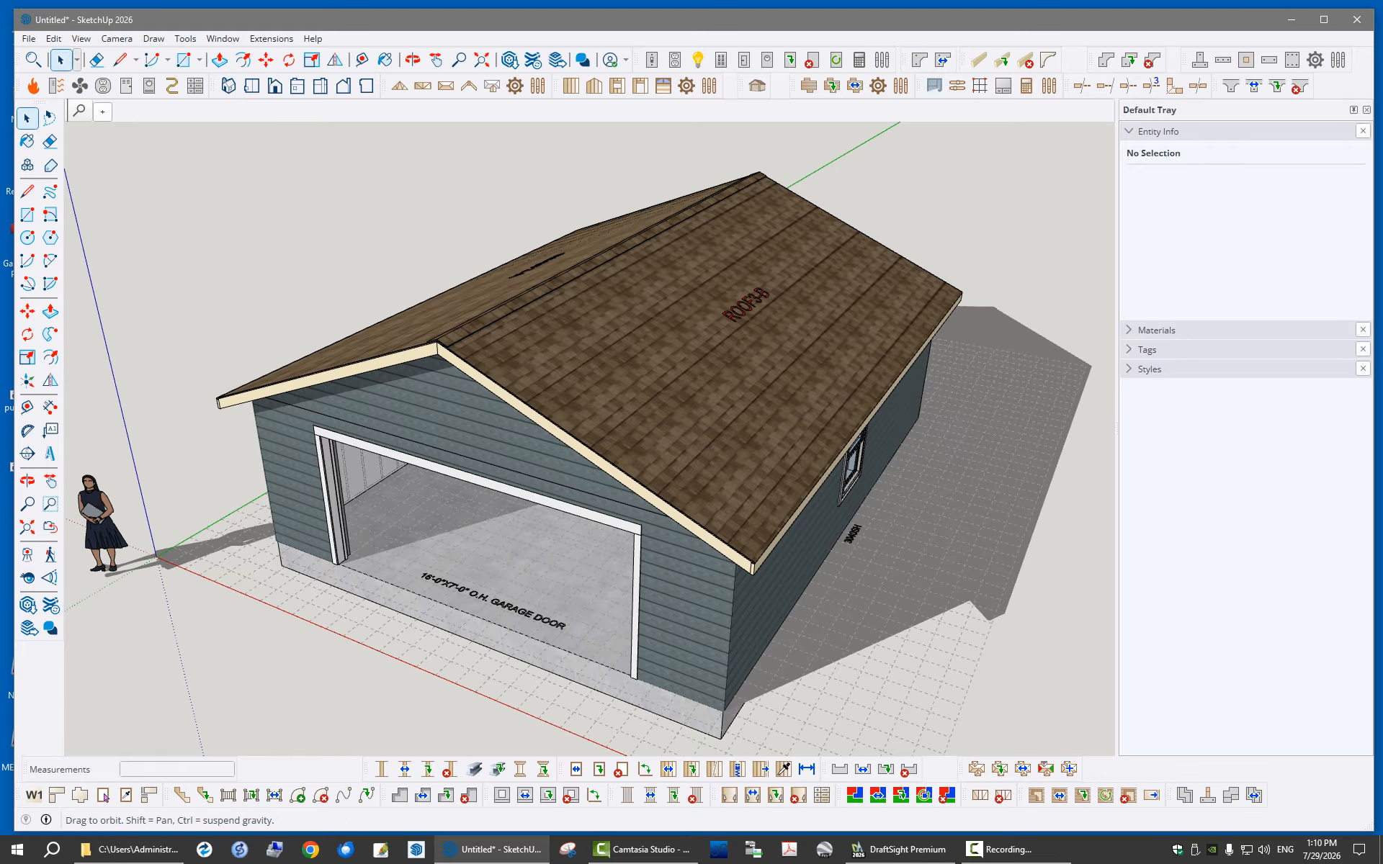
Examine the garage from the right, back and front, and review the roof truss assembly's parameters without changing them
{"action": "middle_click_drag", "start_coordinate": [426, 461], "coordinate": [375, 468]}
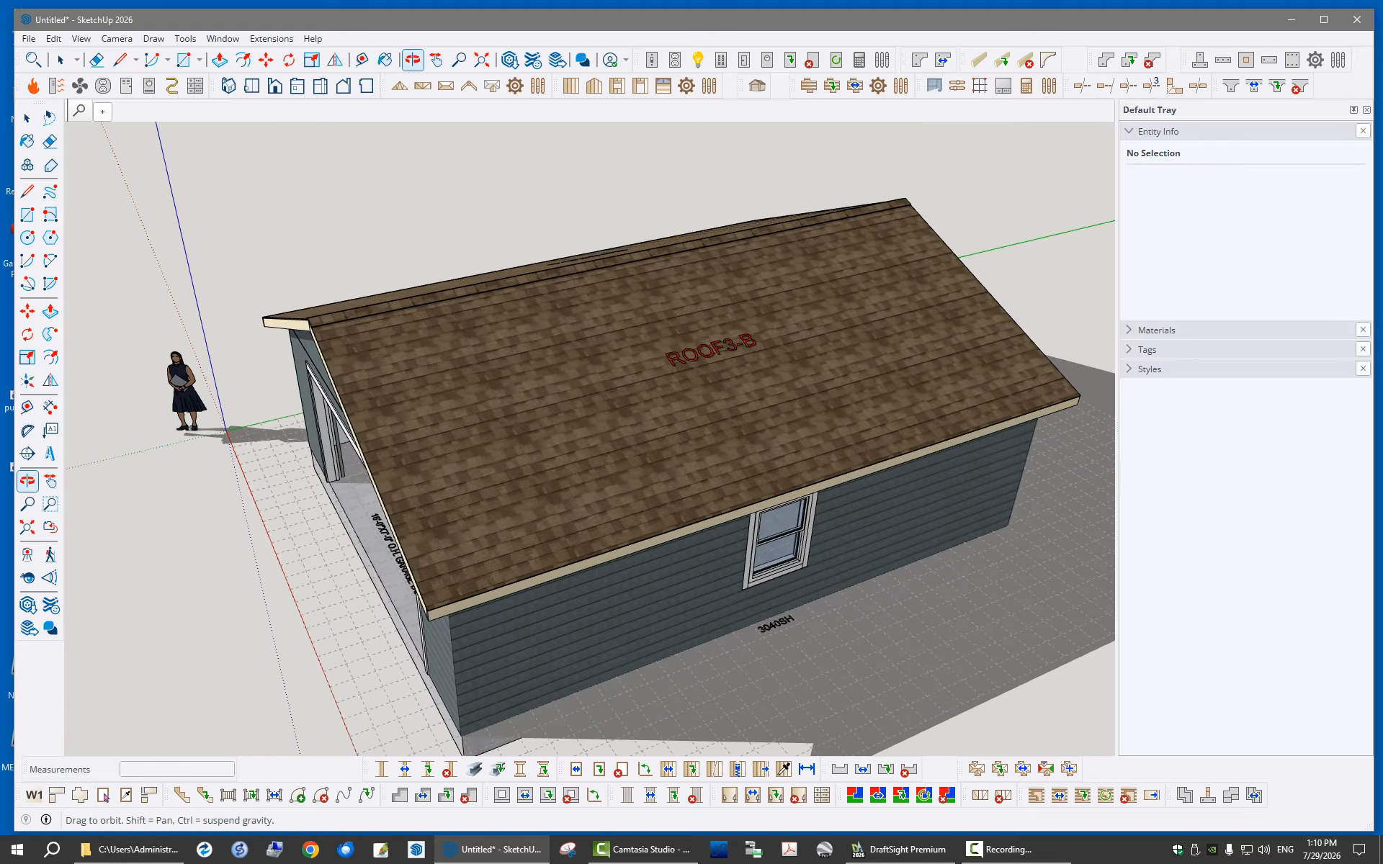
{"action": "middle_click_drag", "start_coordinate": [706, 461], "coordinate": [439, 401]}
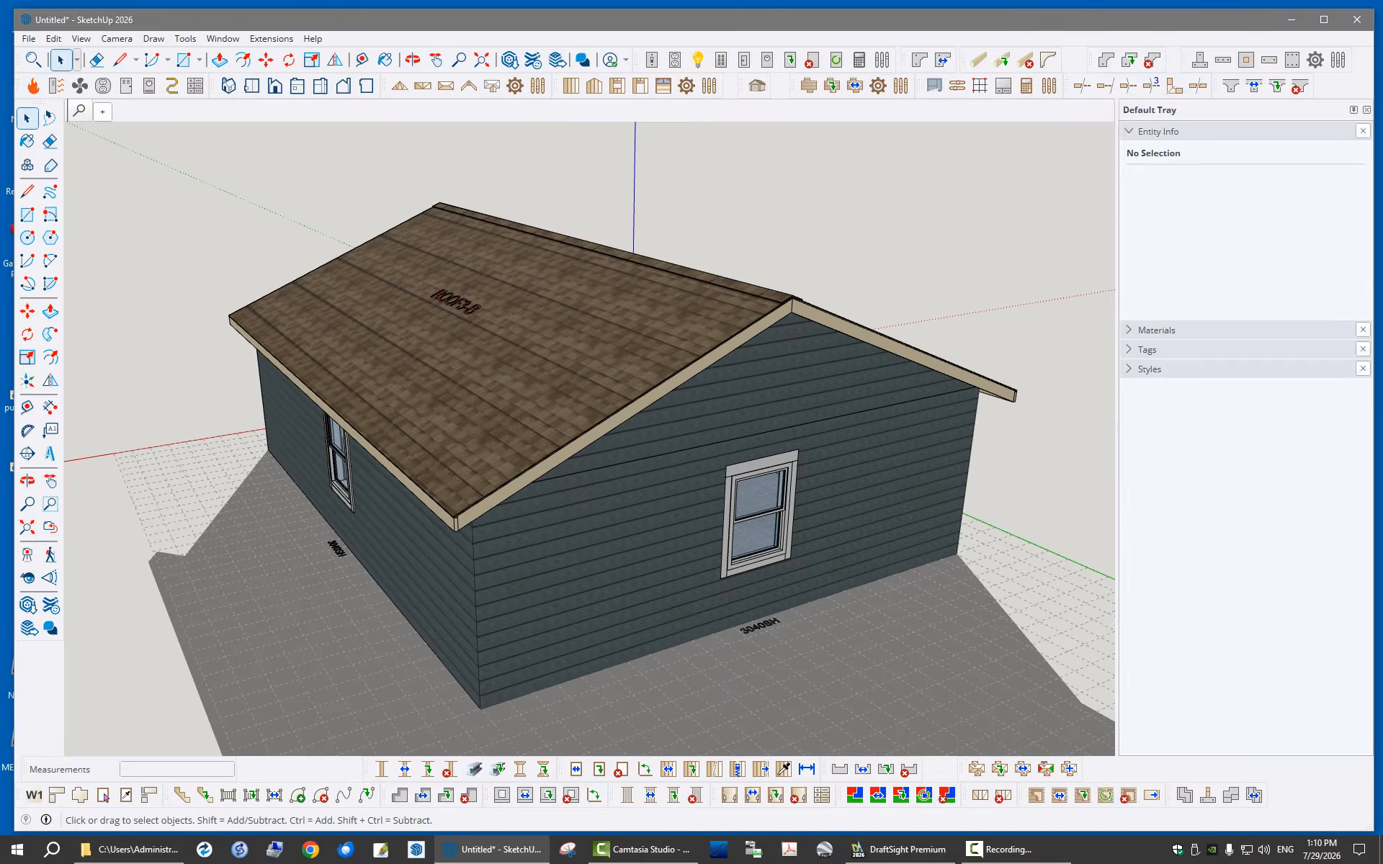
{"action": "middle_click_drag", "start_coordinate": [633, 439], "coordinate": [807, 468]}
{"action": "middle_click_drag", "start_coordinate": [433, 447], "coordinate": [706, 450]}
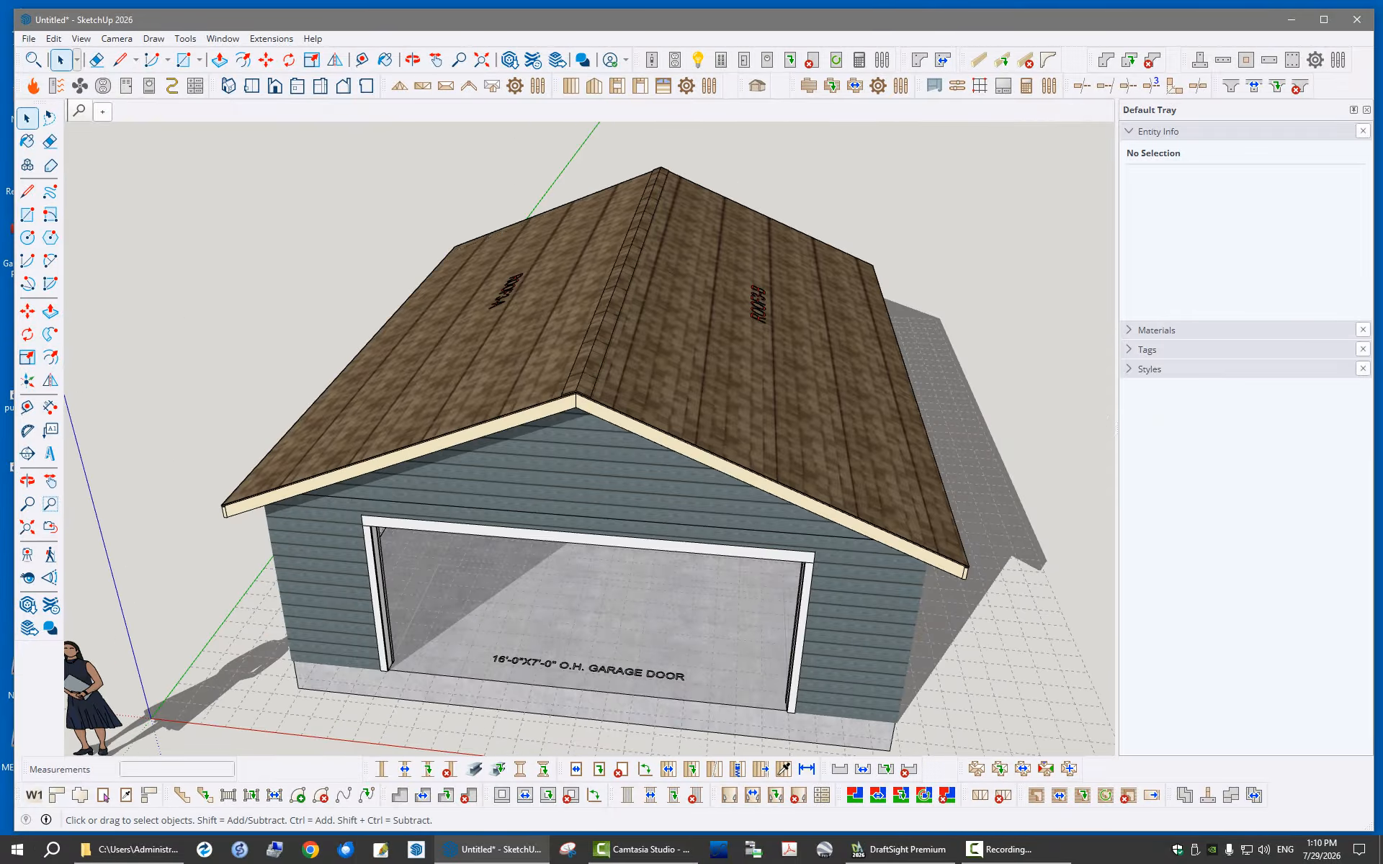
{"action": "left_click", "coordinate": [699, 375]}
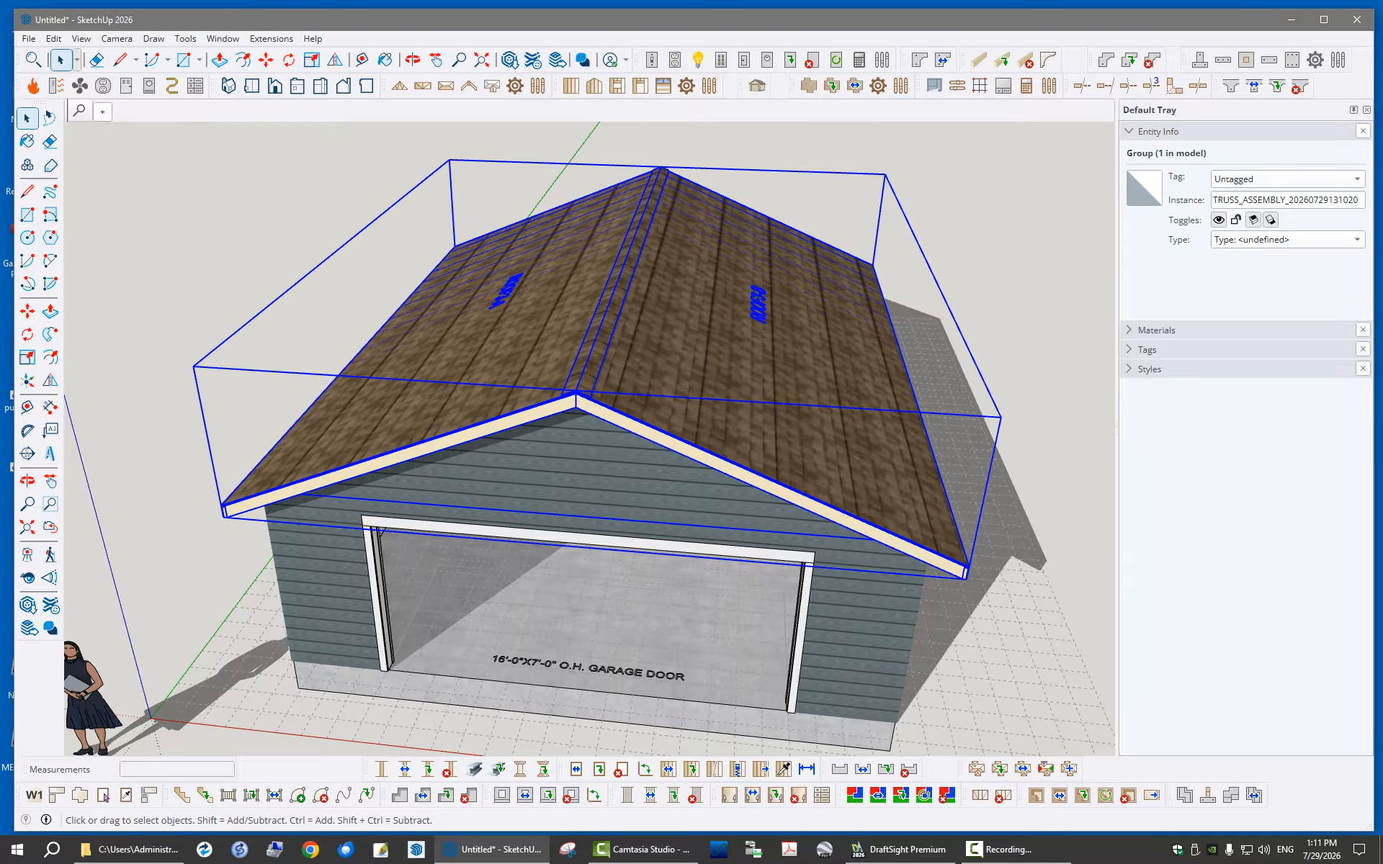
{"action": "right_click", "coordinate": [607, 400]}
{"action": "left_click", "coordinate": [663, 648]}
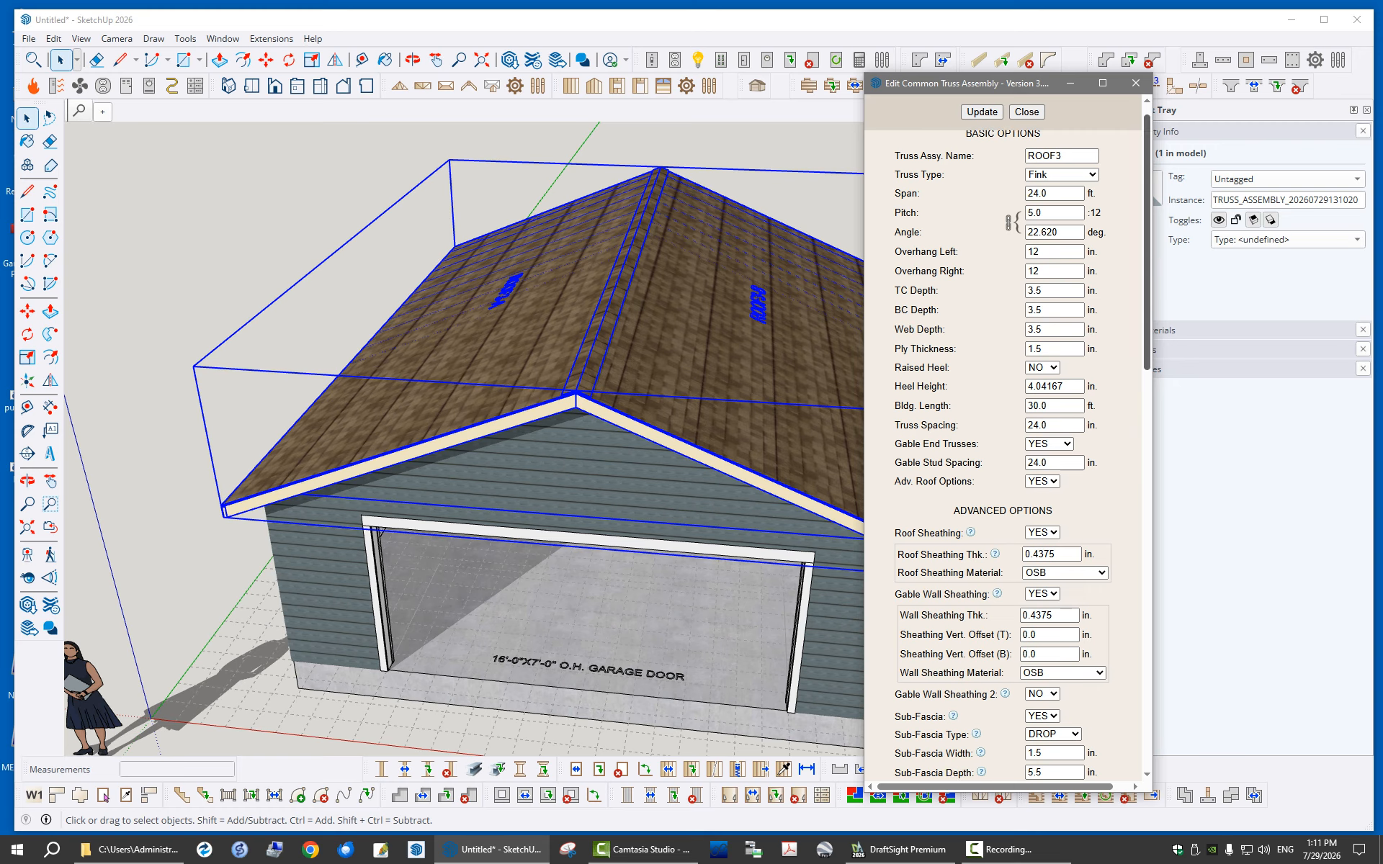
{"action": "scroll", "coordinate": [1008, 433], "scroll_direction": "down", "scroll_amount": 5}
{"action": "scroll", "coordinate": [1009, 433], "scroll_direction": "up", "scroll_amount": 5}
{"action": "left_click", "coordinate": [1027, 112]}
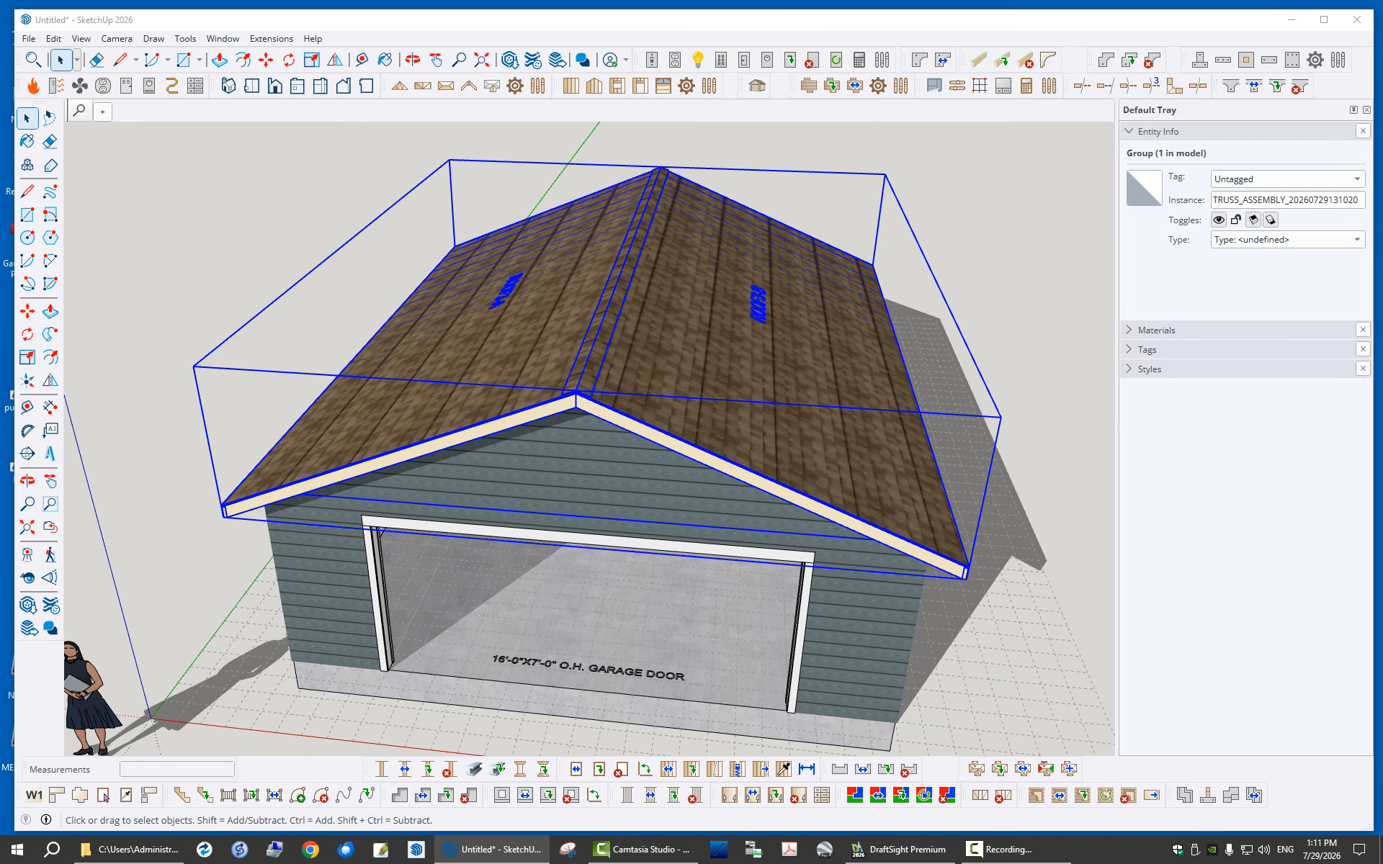
{"action": "mouse_move", "coordinate": [1382, 119]}
{"action": "left_mouse_down"}
{"action": "mouse_move", "coordinate": [1382, 137]}
{"action": "mouse_move", "coordinate": [1382, 118]}
{"action": "mouse_move", "coordinate": [547, 75]}
{"action": "mouse_move", "coordinate": [1382, 111]}
{"action": "left_mouse_up"}
{"action": "left_click_drag", "start_coordinate": [1382, 111], "coordinate": [648, 110]}
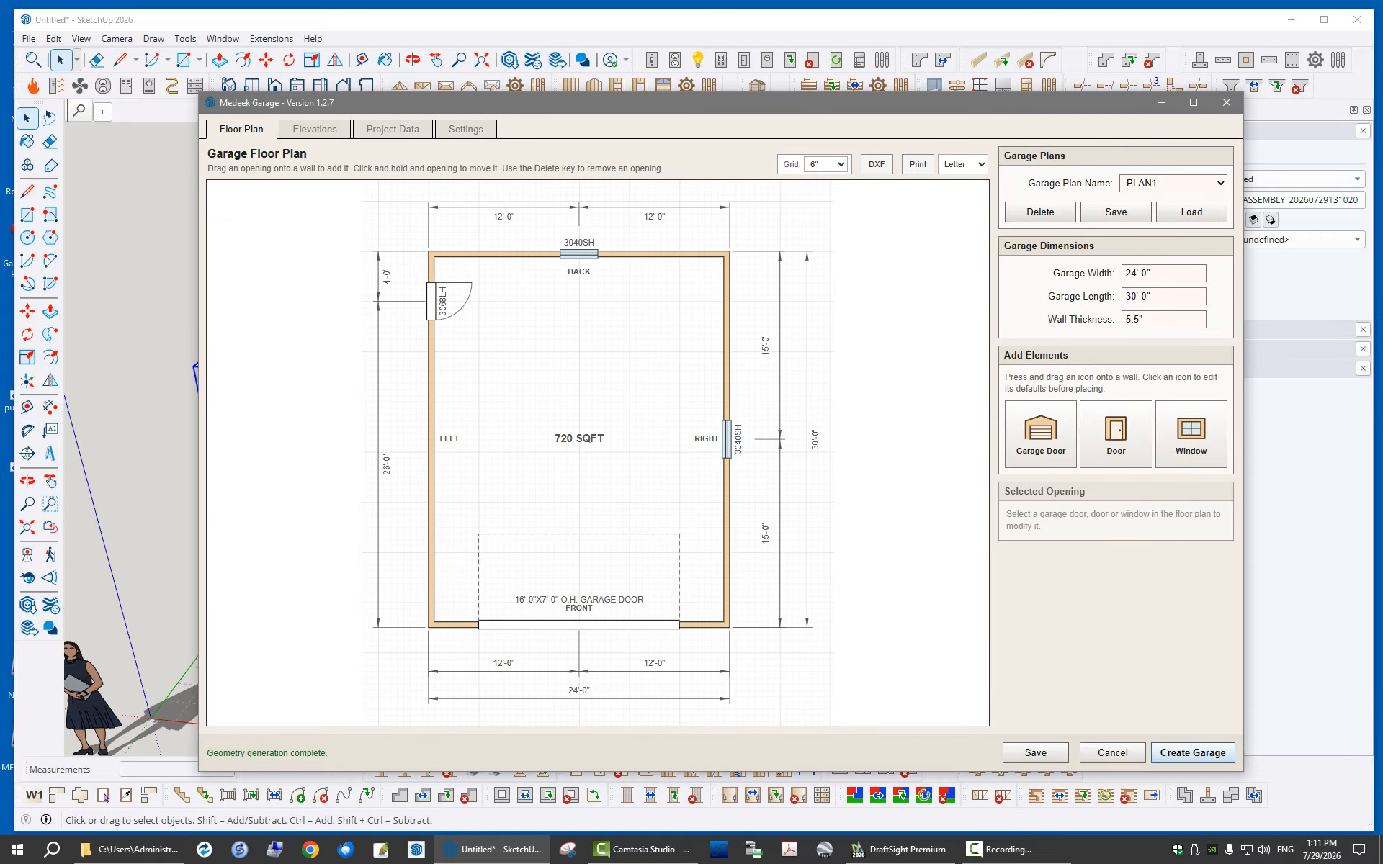
{"action": "left_click_drag", "start_coordinate": [774, 102], "coordinate": [1382, 134]}
{"action": "scroll", "coordinate": [569, 440], "scroll_direction": "down", "scroll_amount": 6}
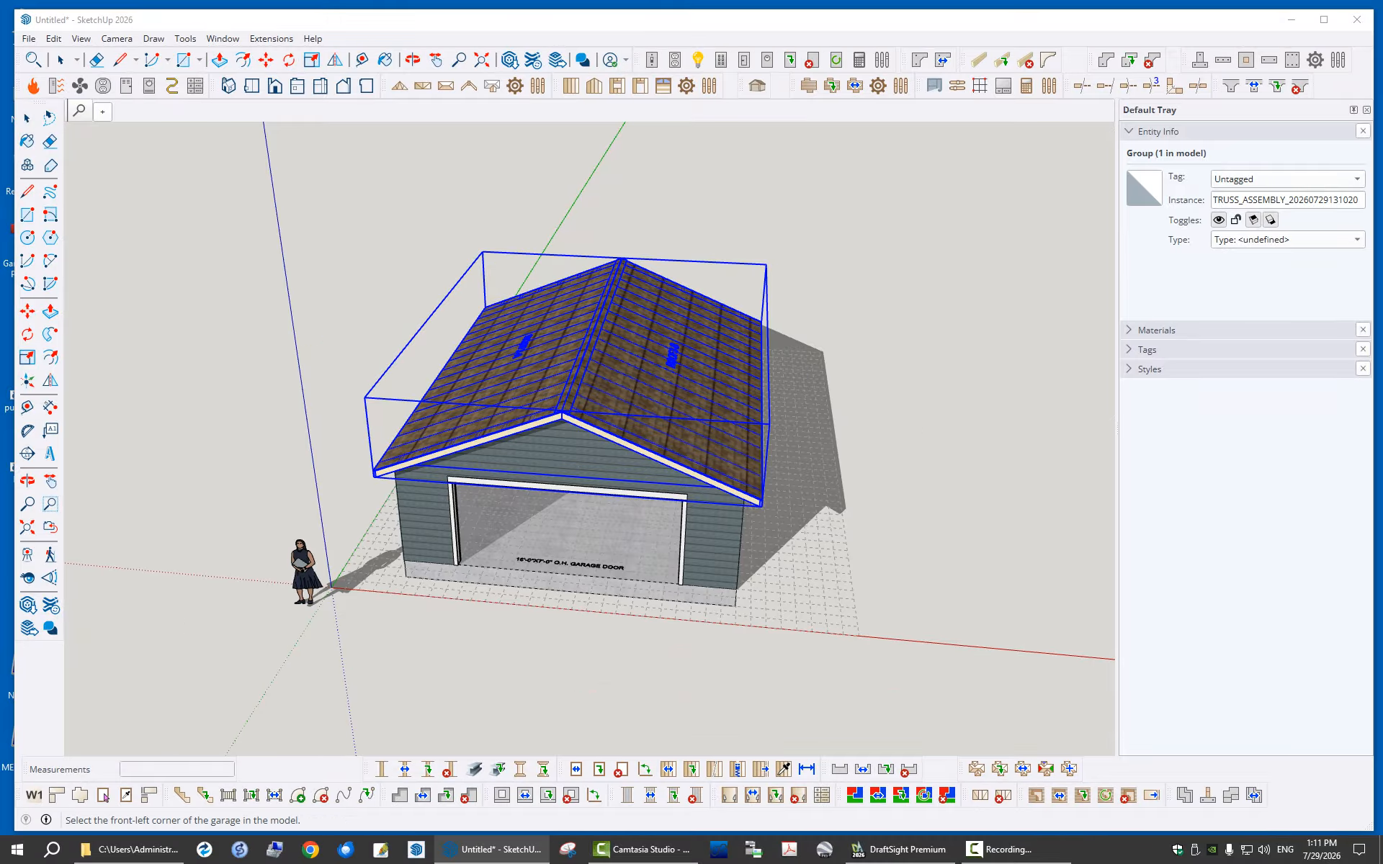
{"action": "left_click", "coordinate": [372, 478]}
{"action": "key", "text": "space"}
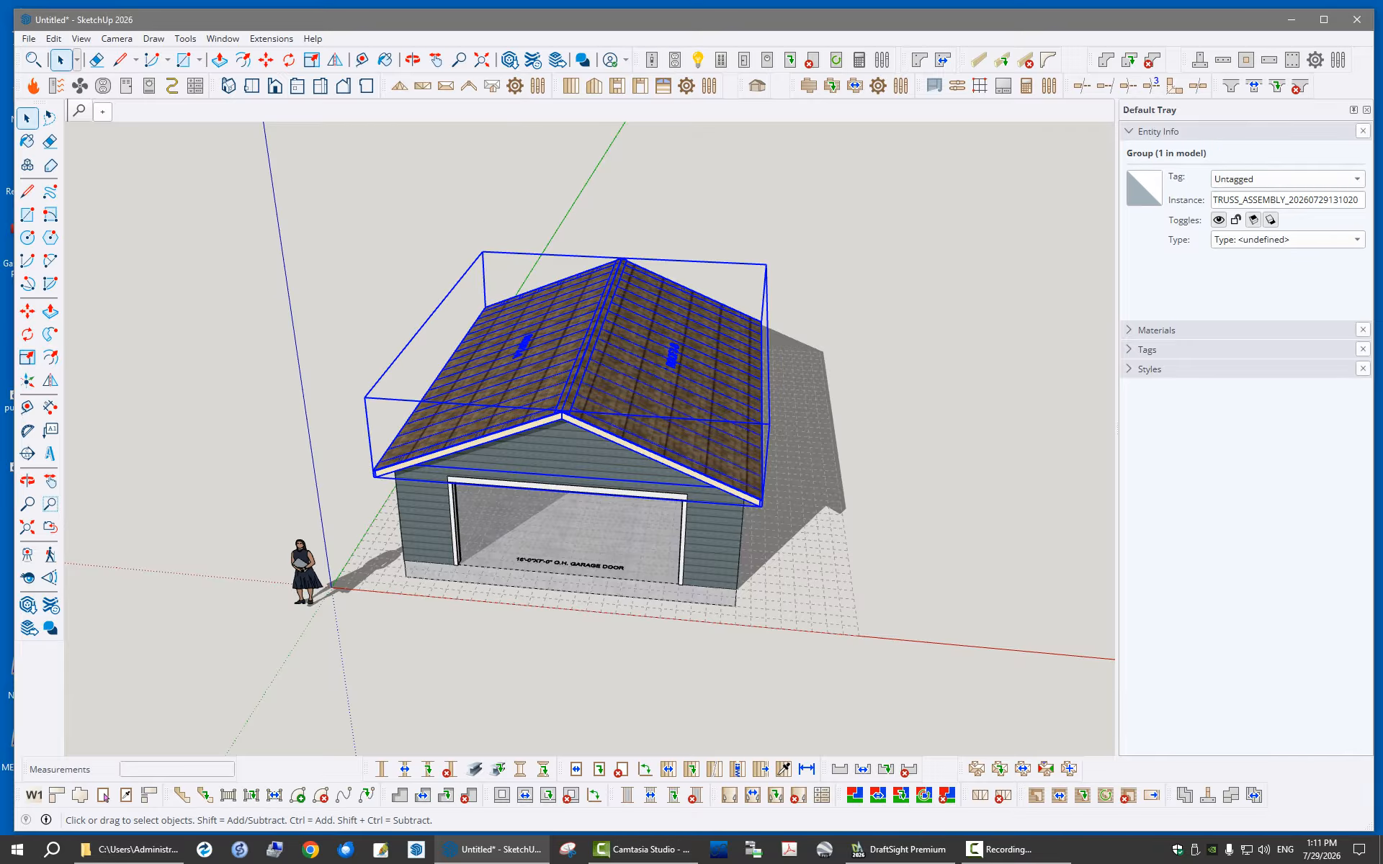
Delete the whole generated garage from the model and load the saved 2DoorGarage plan
{"action": "left_click_drag", "start_coordinate": [337, 231], "coordinate": [888, 657]}
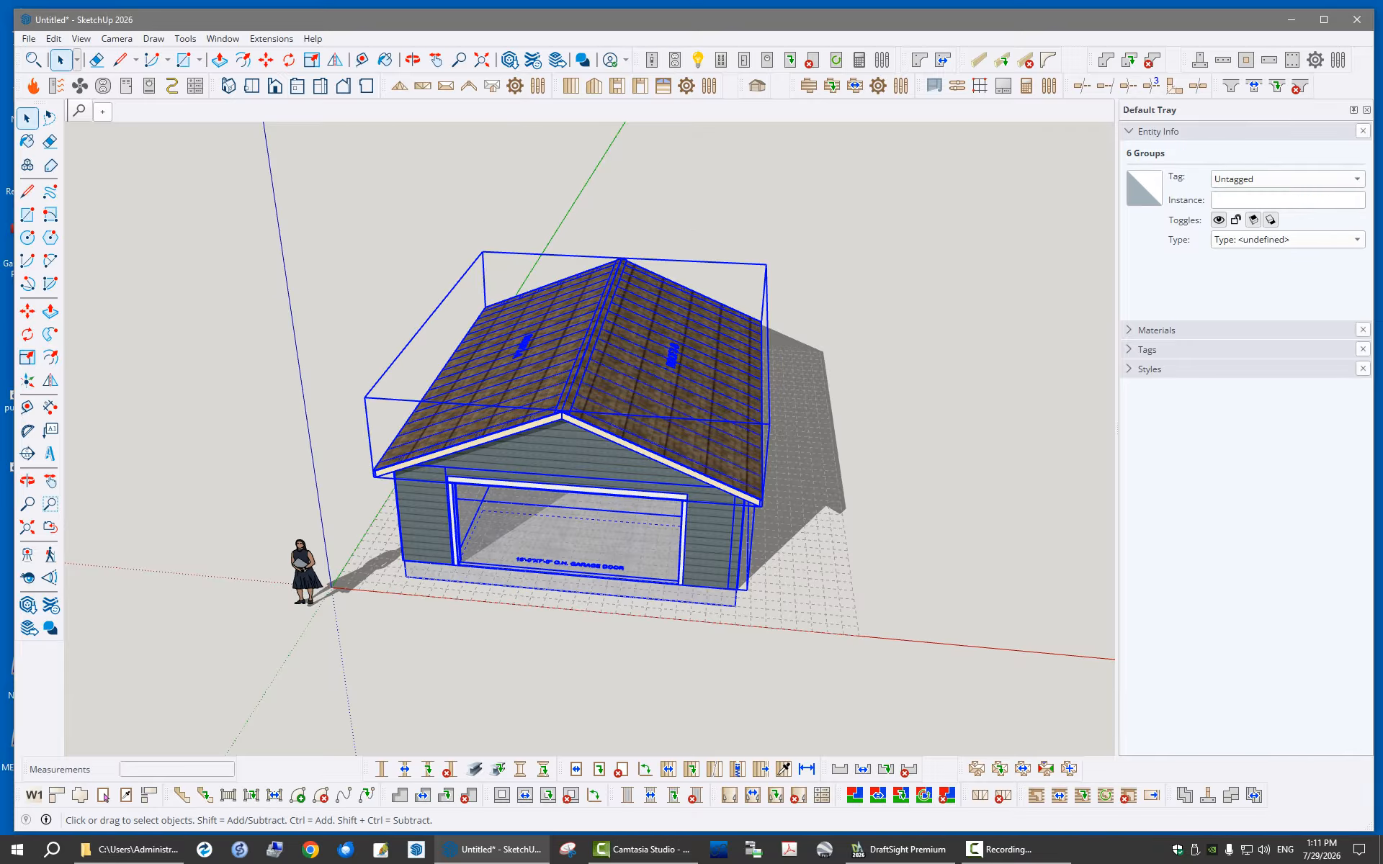
{"action": "key", "text": "Delete"}
{"action": "left_click", "coordinate": [103, 796]}
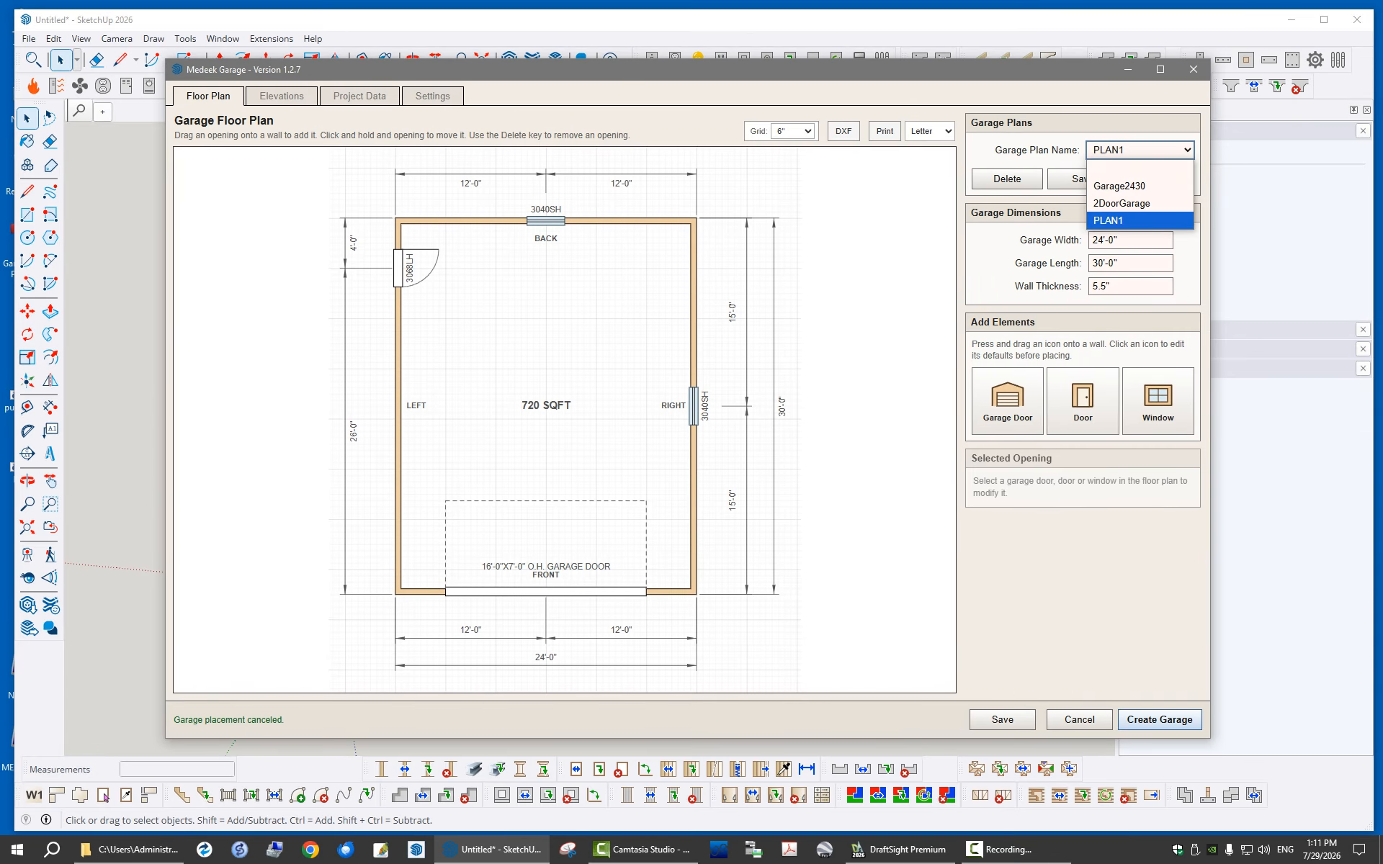
{"action": "left_click", "coordinate": [1122, 203]}
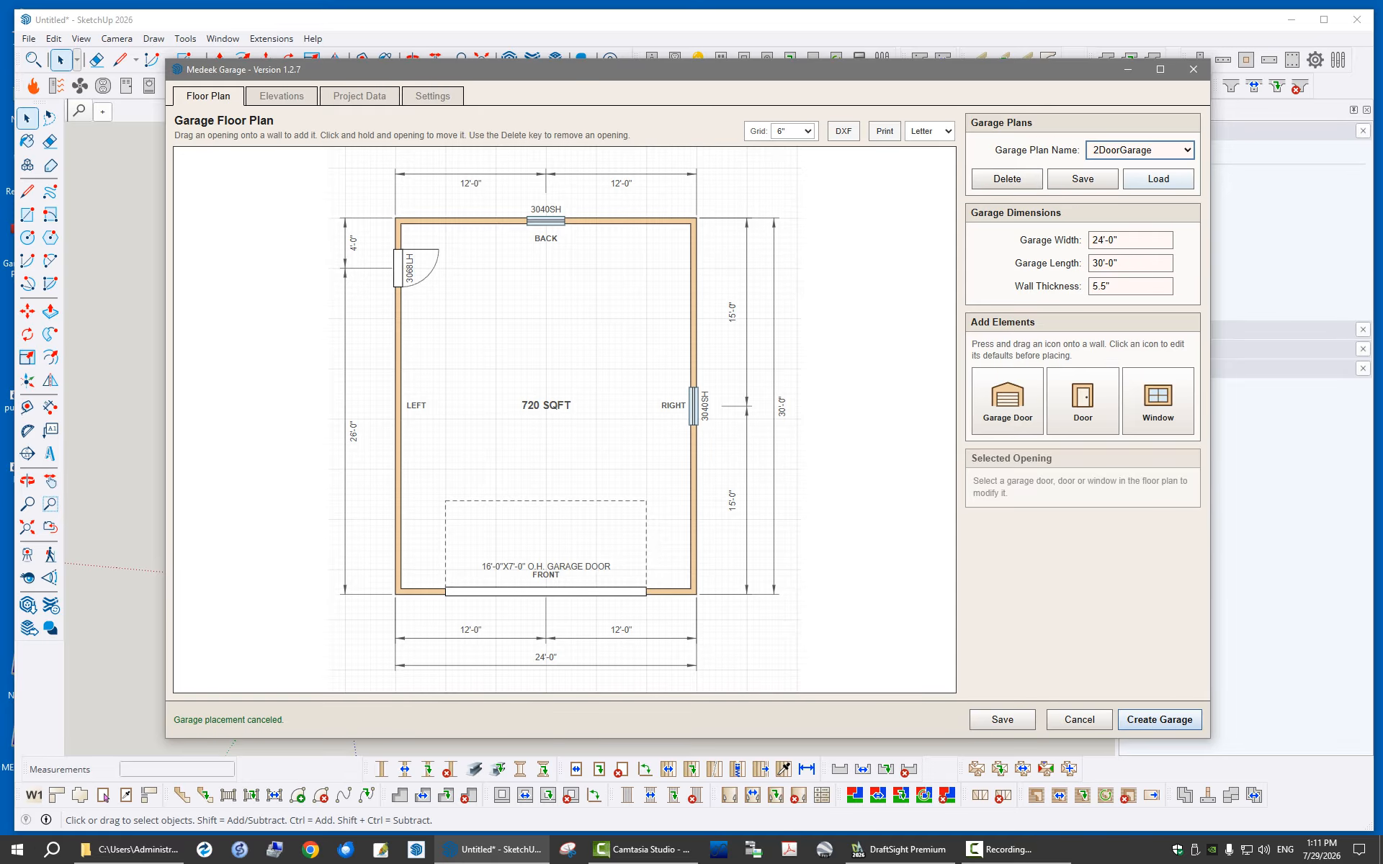
{"action": "left_click", "coordinate": [1158, 179]}
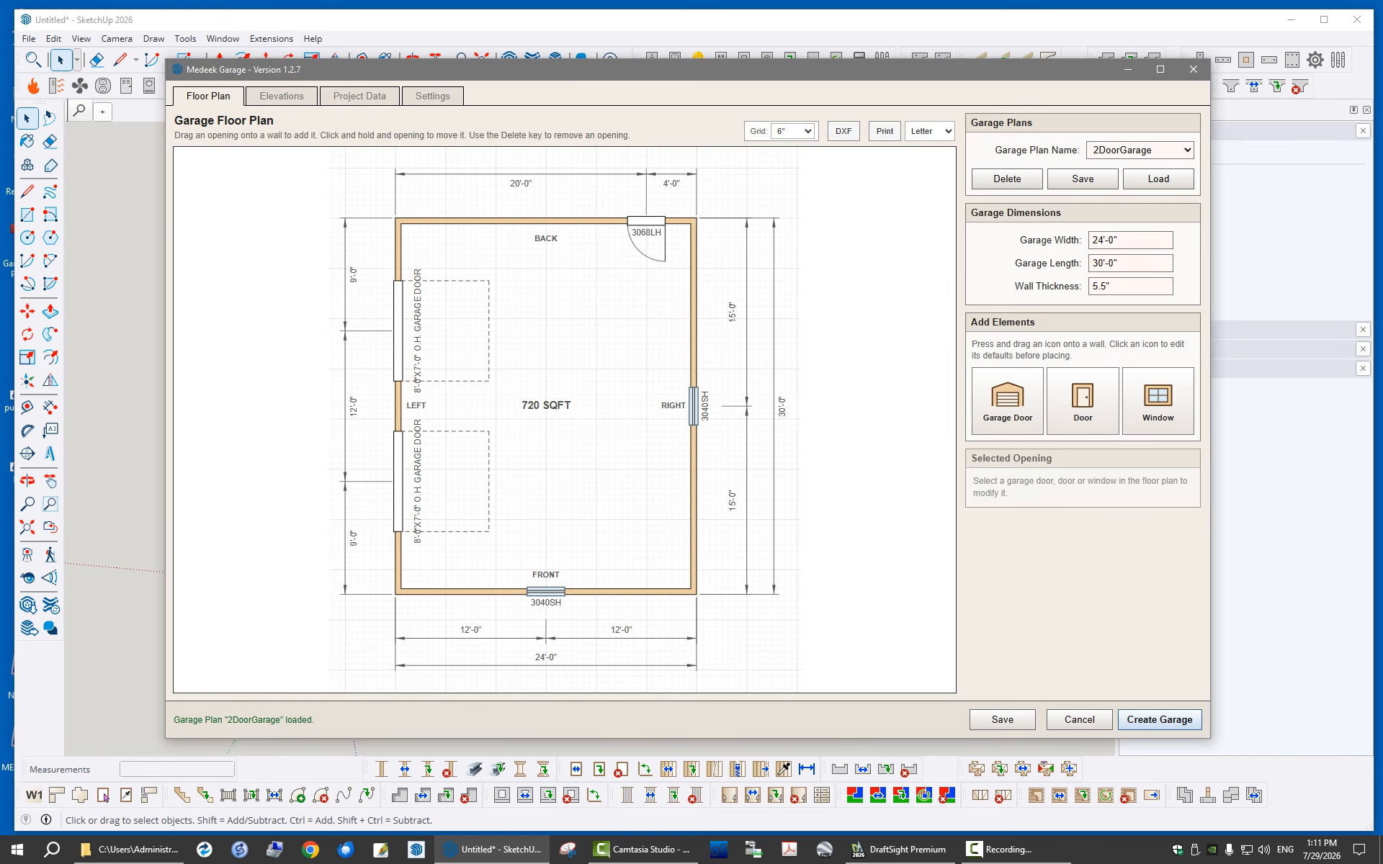
Generate the 2DoorGarage in 3D on the grid near the origin, with its front wall parallel to the red axis
{"action": "mouse_move", "coordinate": [748, 73]}
{"action": "left_mouse_down"}
{"action": "mouse_move", "coordinate": [719, 67]}
{"action": "mouse_move", "coordinate": [1382, 131]}
{"action": "left_mouse_up"}
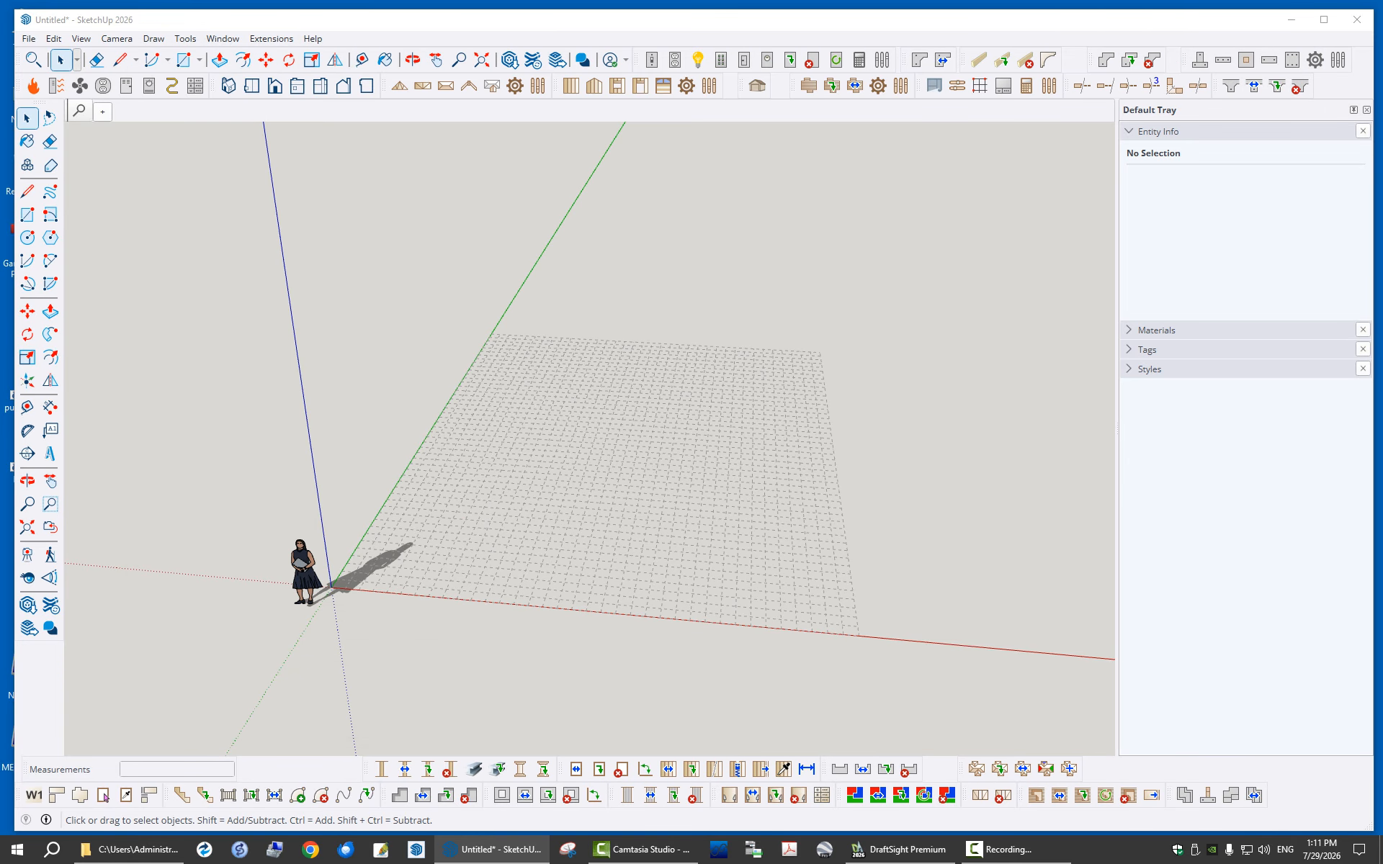
{"action": "left_click", "coordinate": [408, 577]}
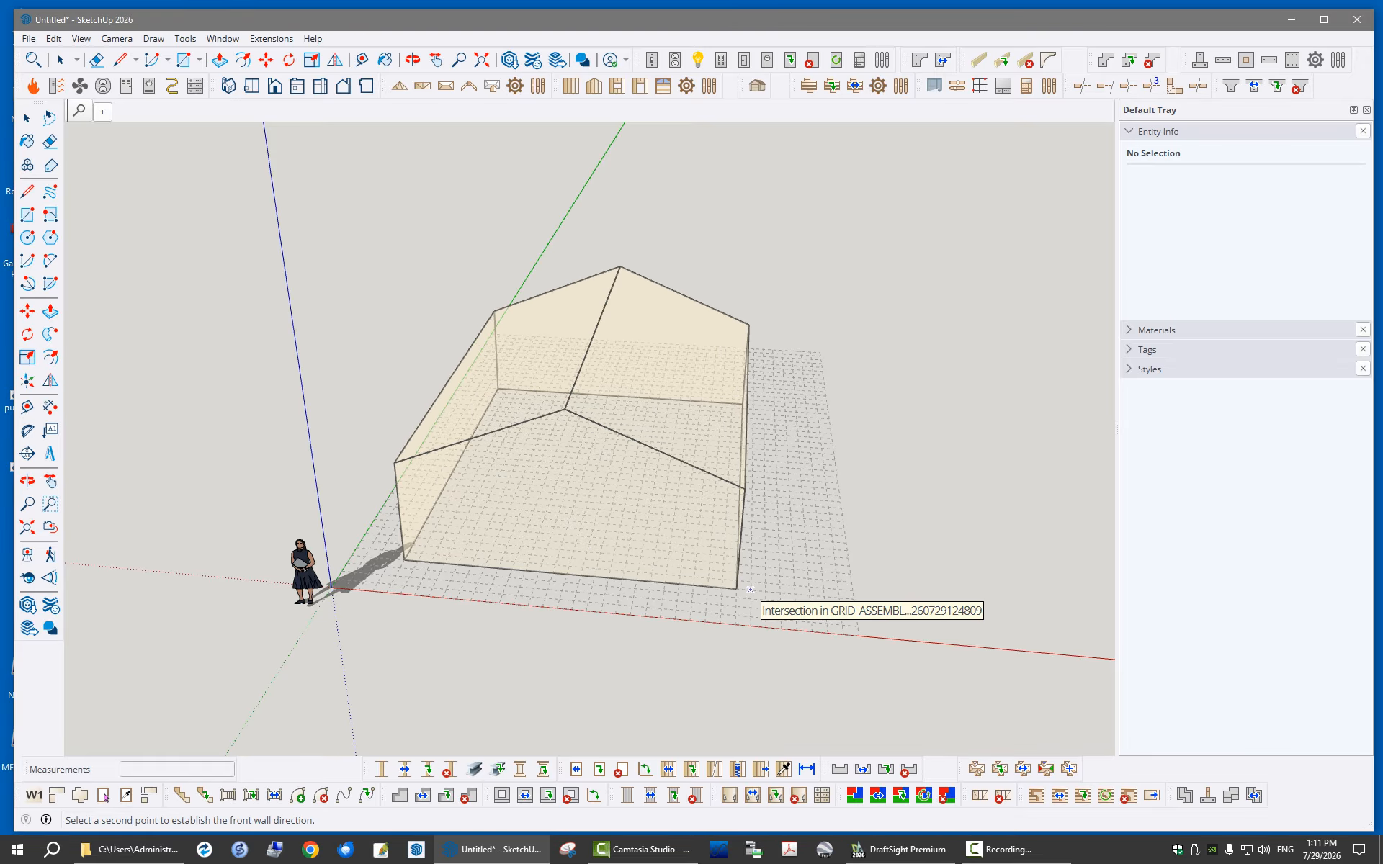
{"action": "left_click", "coordinate": [750, 589]}
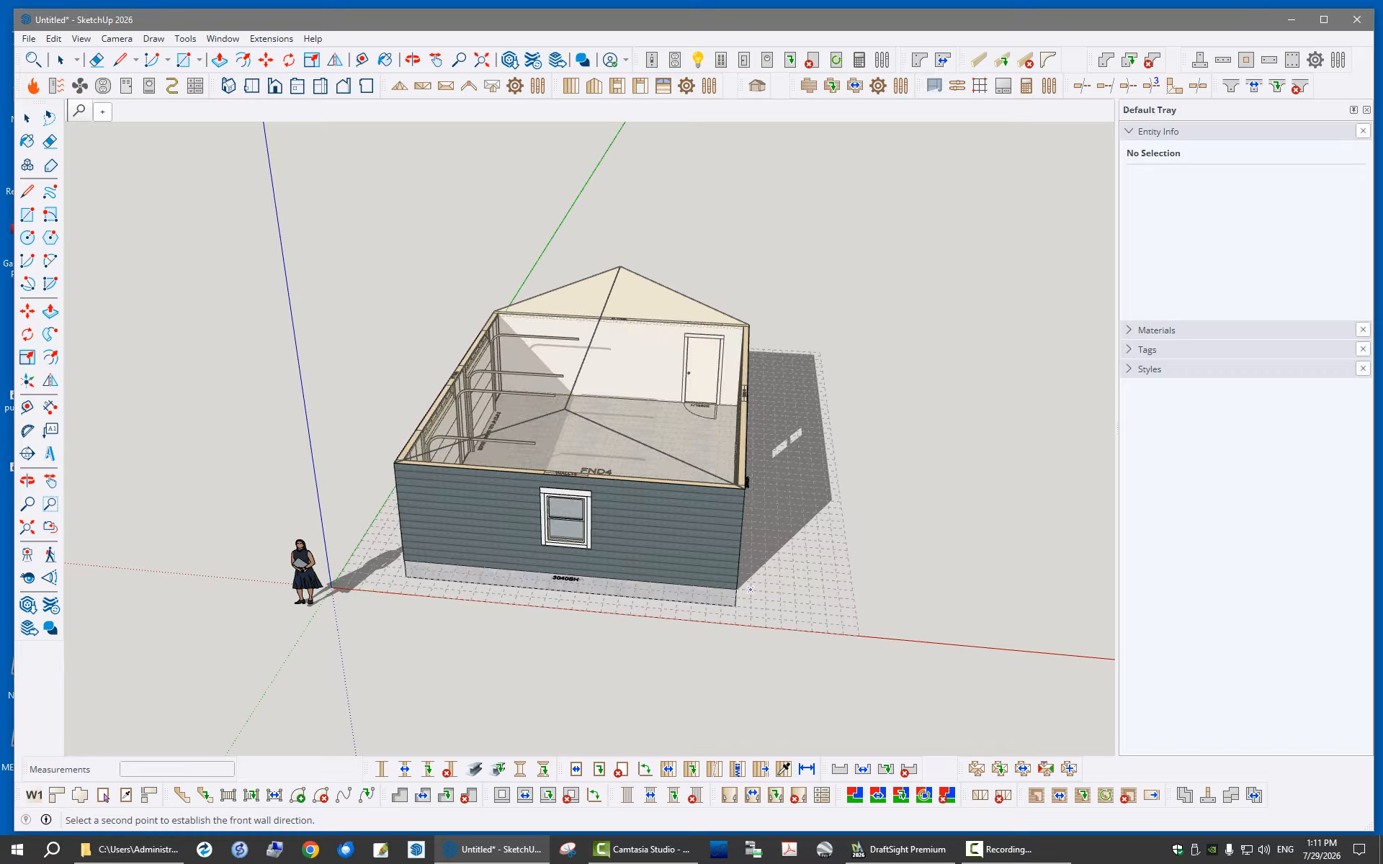
{"action": "middle_click_drag", "start_coordinate": [750, 589], "coordinate": [612, 536]}
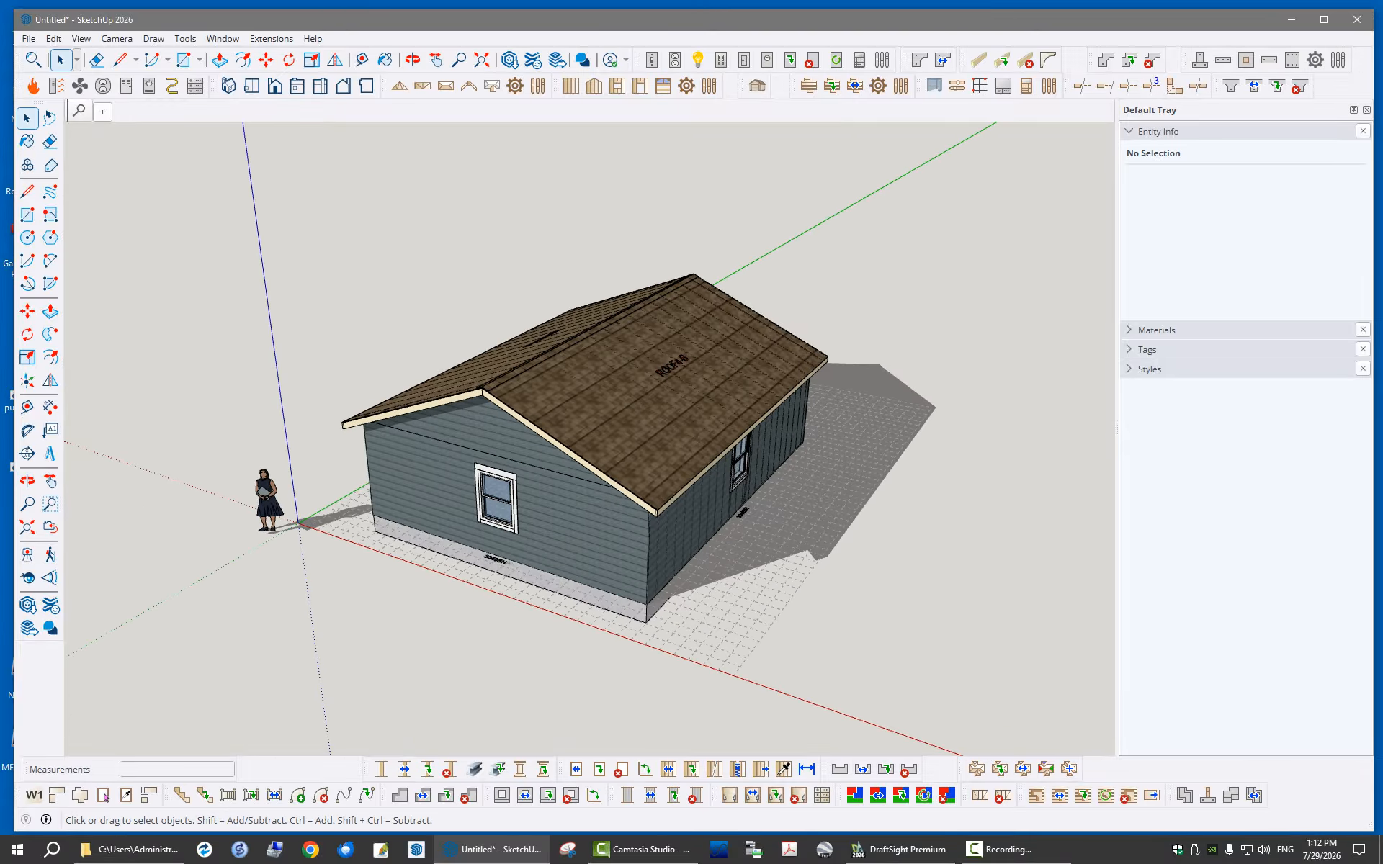
Review the 2DoorGarage configuration, including its front elevation, saved plan names and project data, and return to the floor plan
{"action": "mouse_move", "coordinate": [1382, 93]}
{"action": "left_mouse_down"}
{"action": "mouse_move", "coordinate": [547, 90]}
{"action": "mouse_move", "coordinate": [540, 63]}
{"action": "mouse_move", "coordinate": [559, 79]}
{"action": "left_mouse_up"}
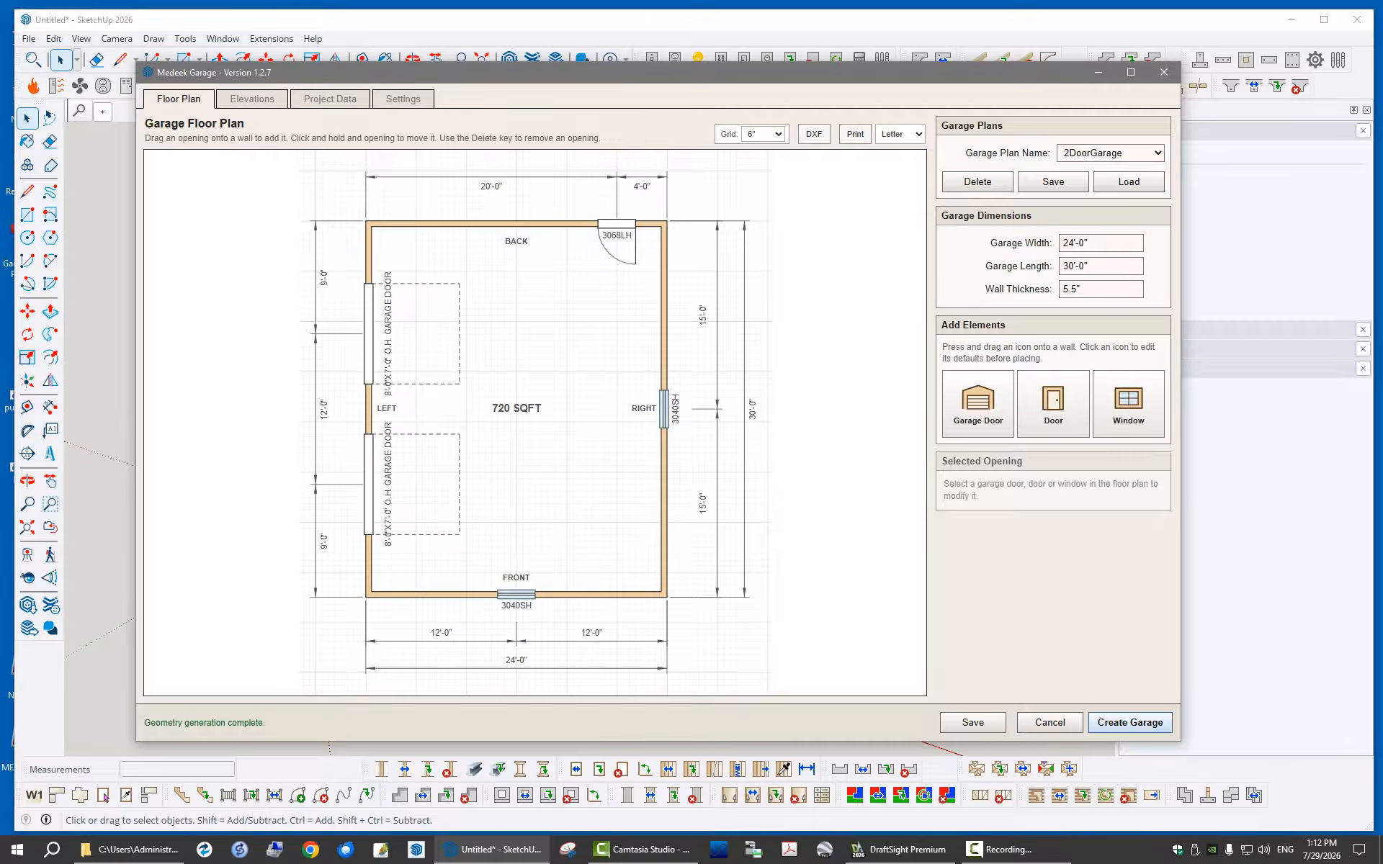
{"action": "left_click", "coordinate": [252, 99]}
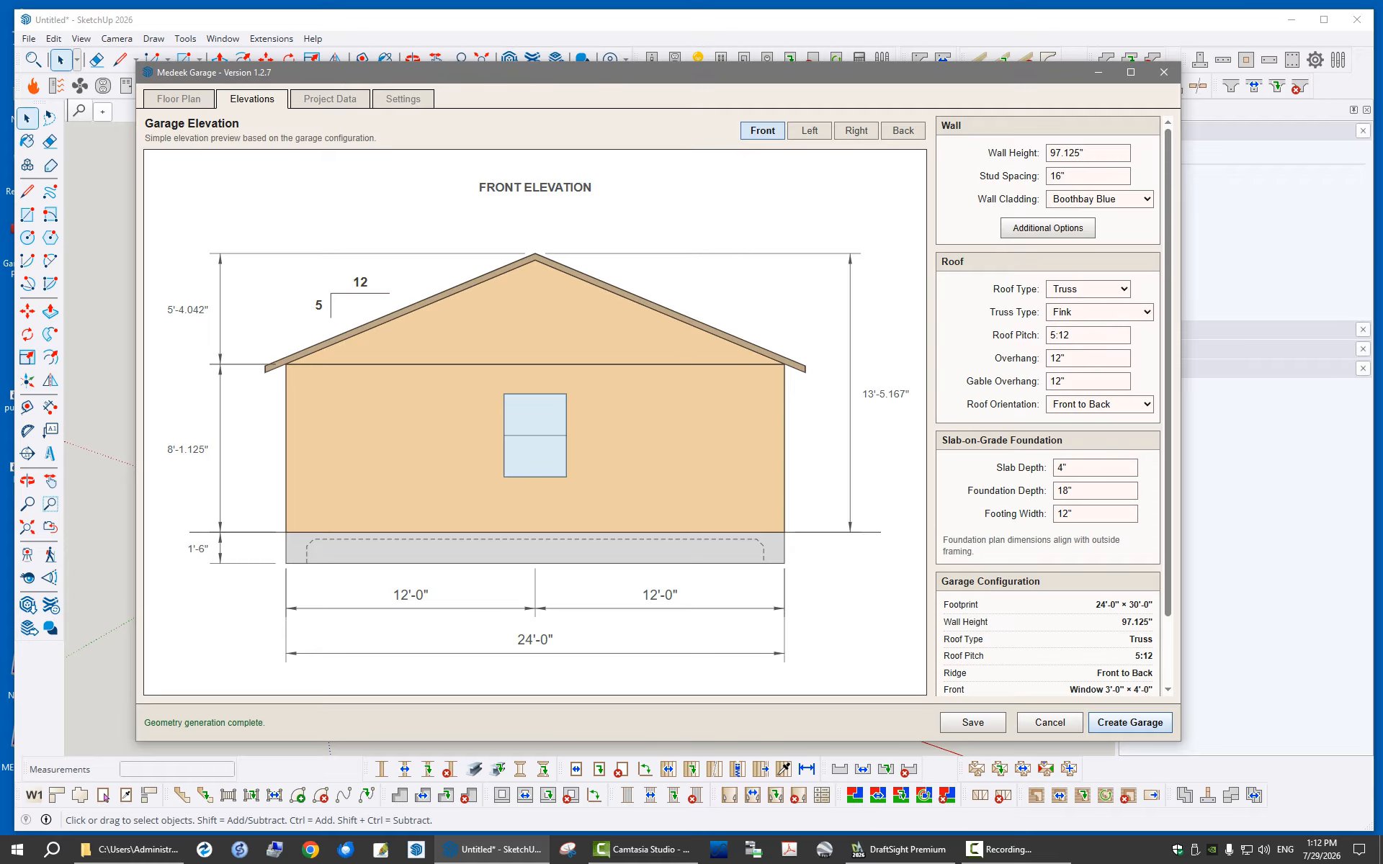
{"action": "left_click", "coordinate": [179, 99]}
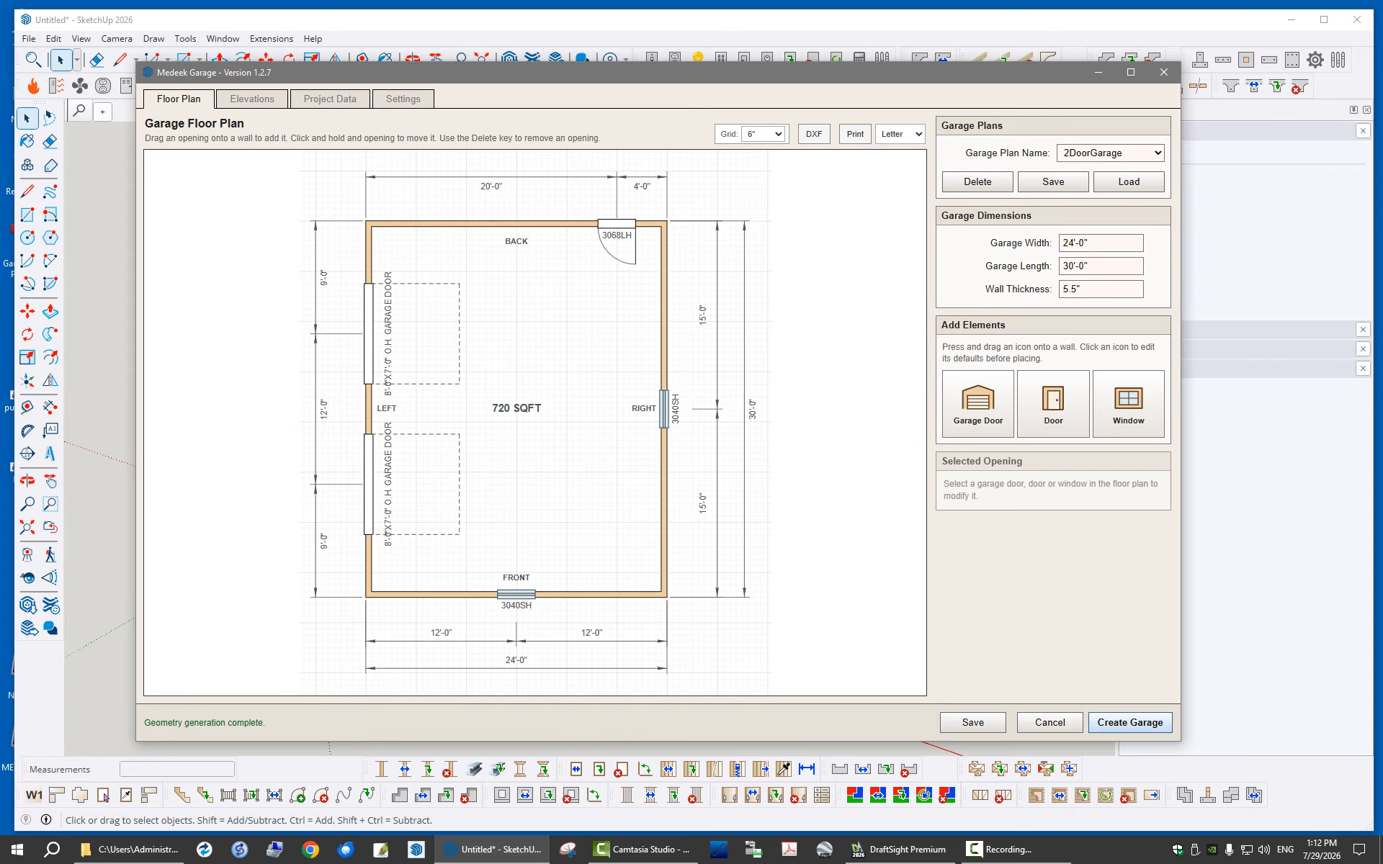
{"action": "left_click", "coordinate": [1110, 153]}
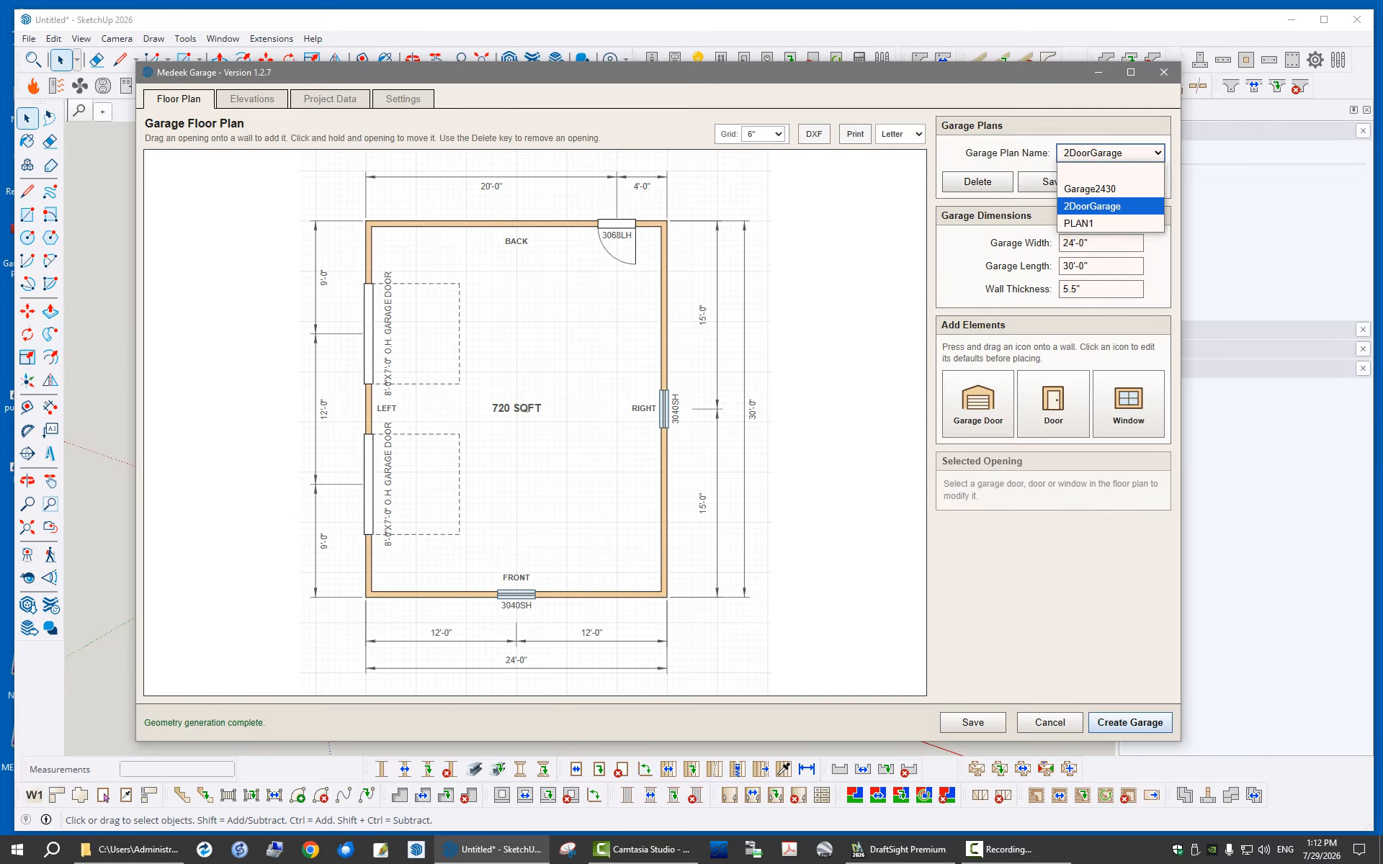
{"action": "left_click", "coordinate": [1054, 562]}
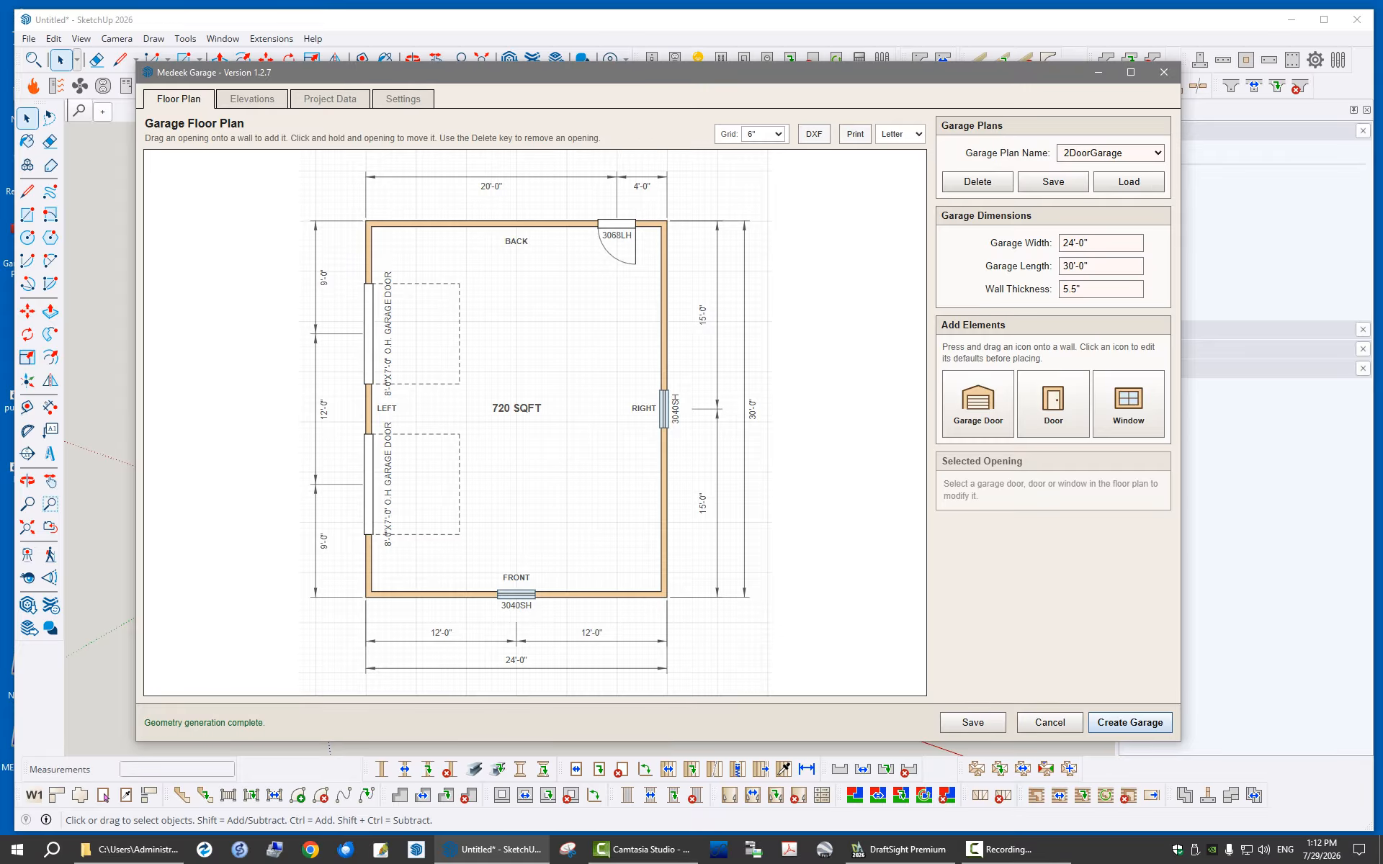
{"action": "left_click", "coordinate": [252, 100]}
{"action": "left_click", "coordinate": [330, 99]}
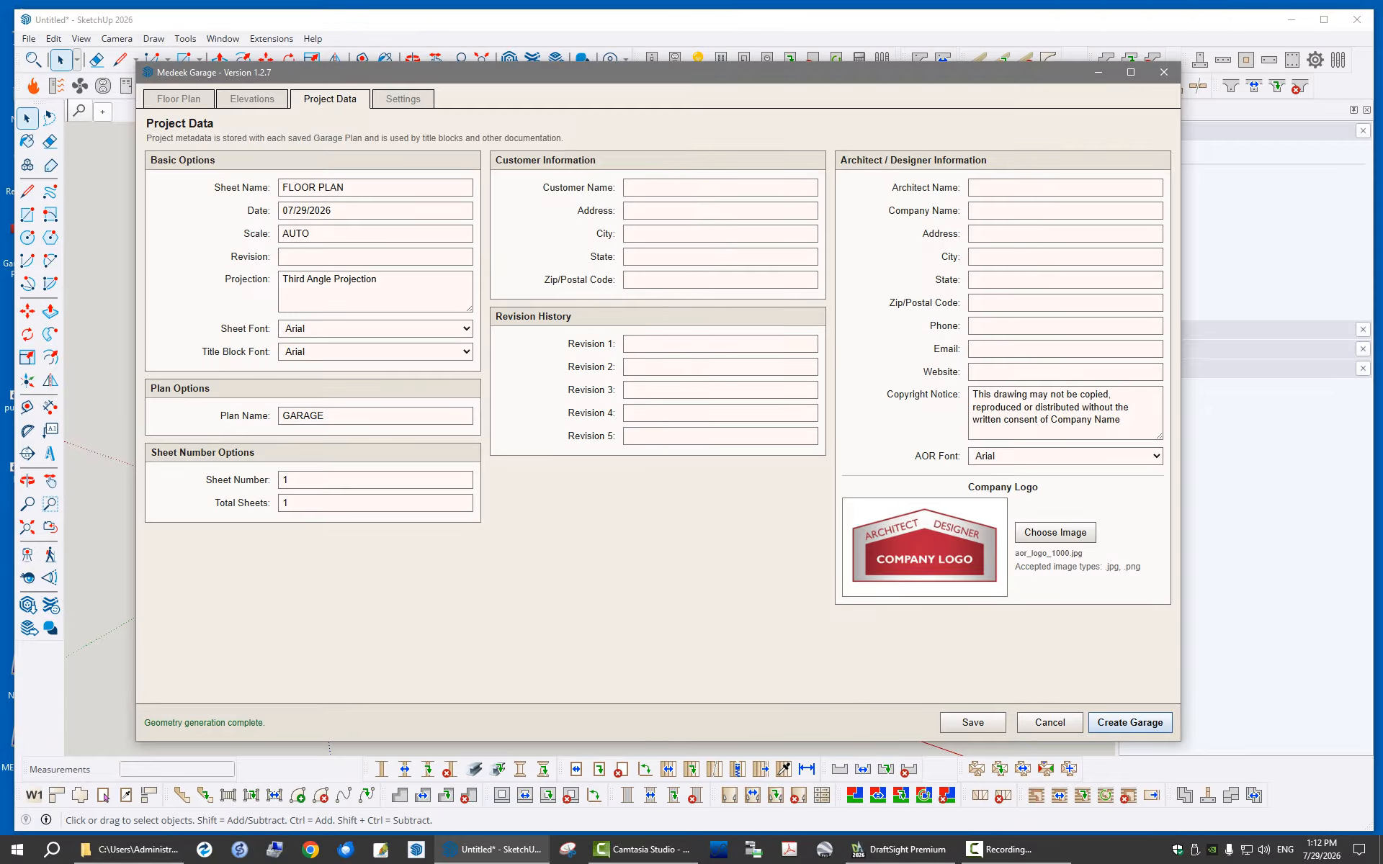
{"action": "left_click", "coordinate": [252, 99]}
{"action": "left_click", "coordinate": [178, 100]}
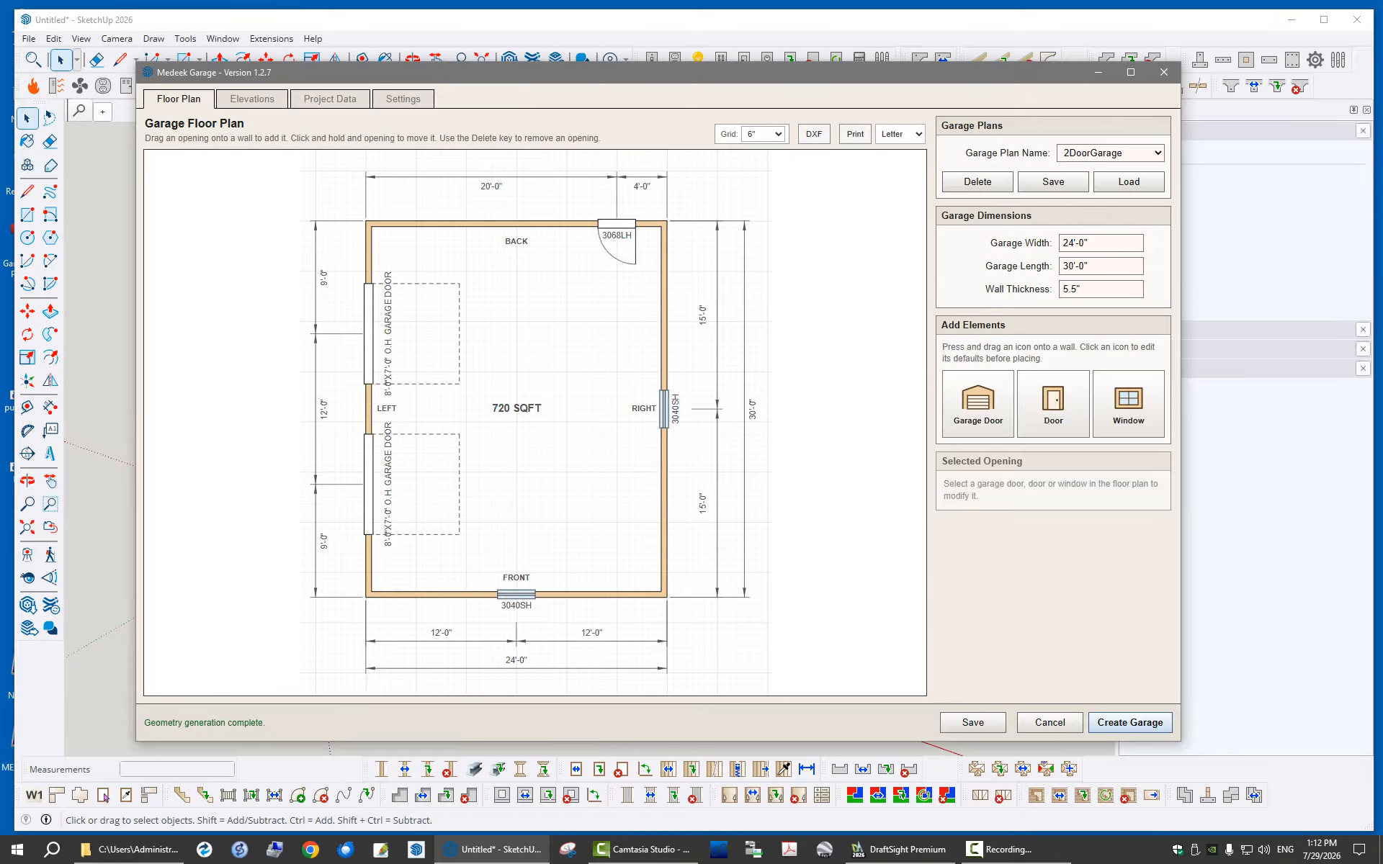